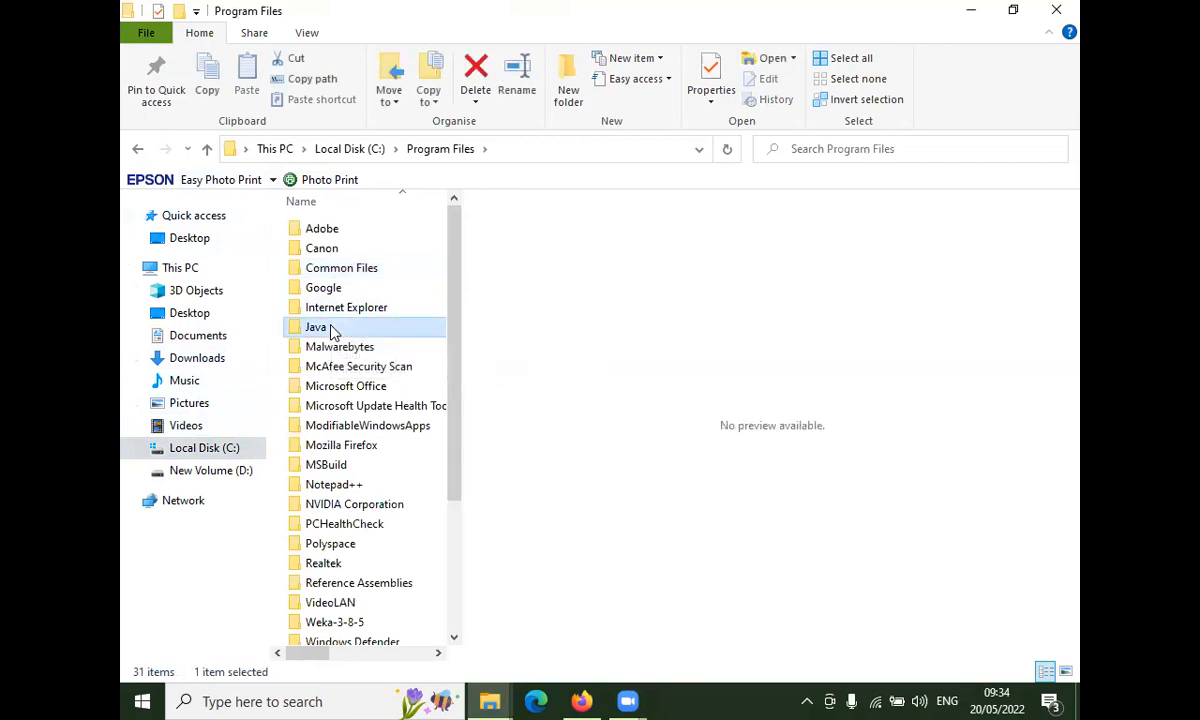
Open the lib folder of the jdk-18 installation inside Program Files' Java folder
double_click(333, 329)
double_click(328, 230)
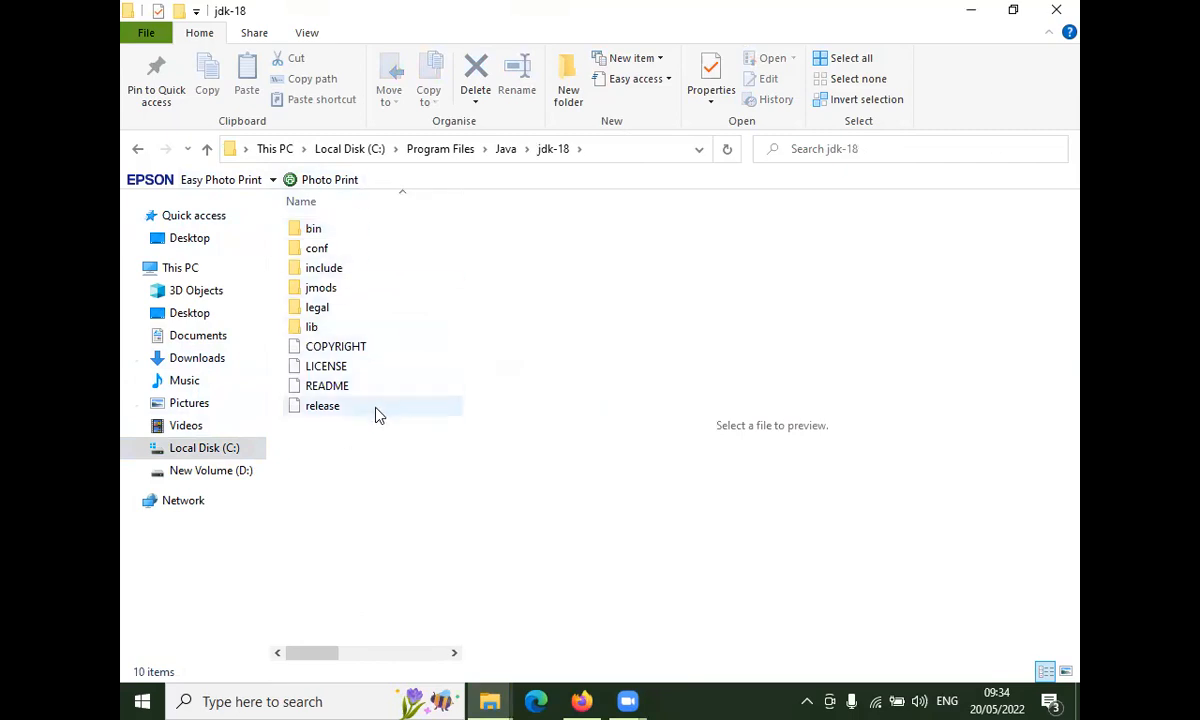
double_click(340, 326)
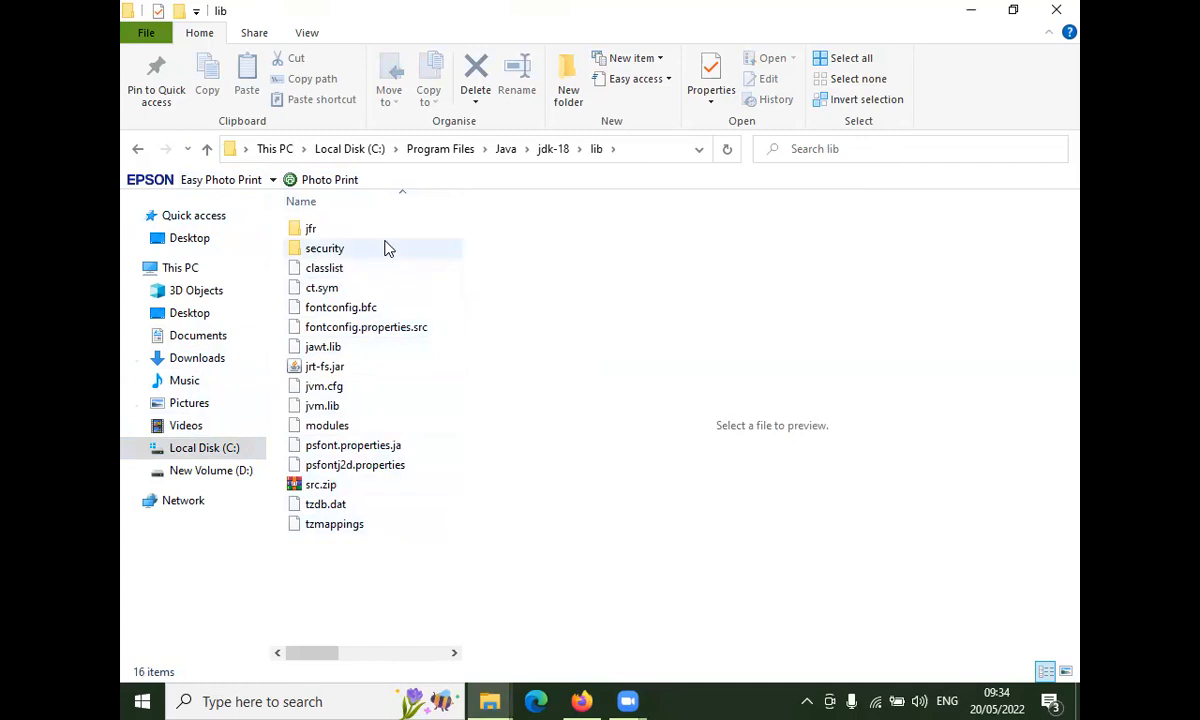
Go to the bin folder of jdk-18, look through its files and select javac.exe
left_click(208, 155)
double_click(327, 232)
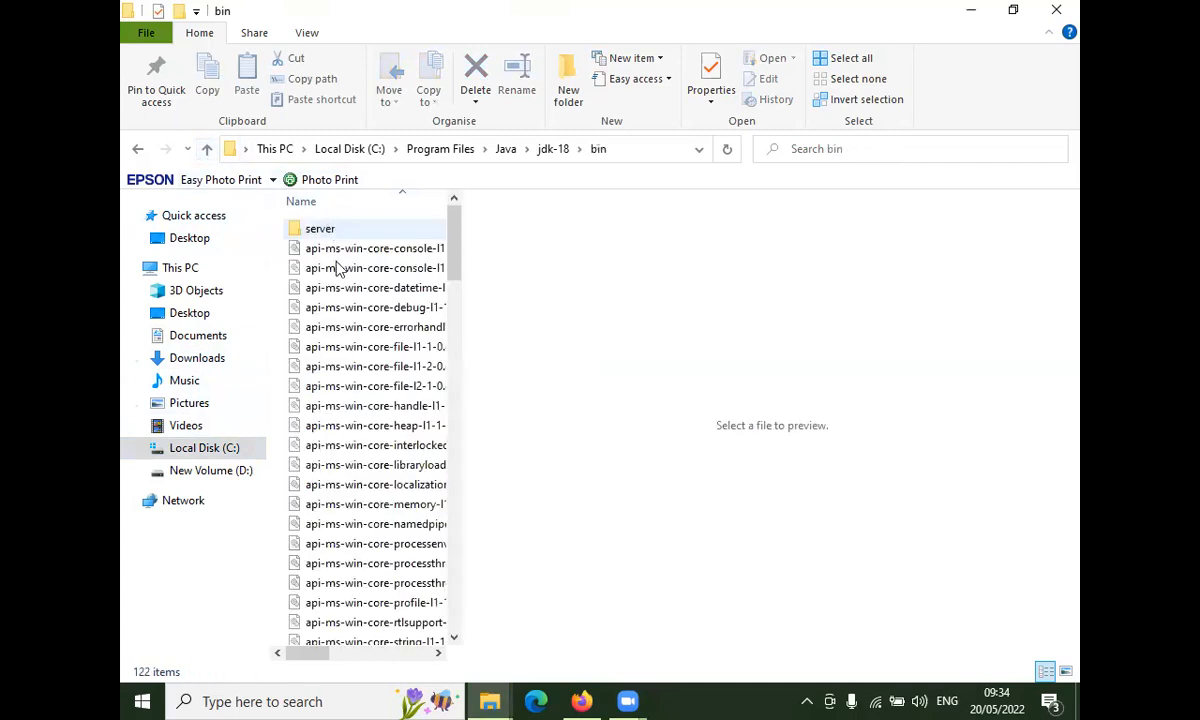
scroll(396, 560, "down", 18)
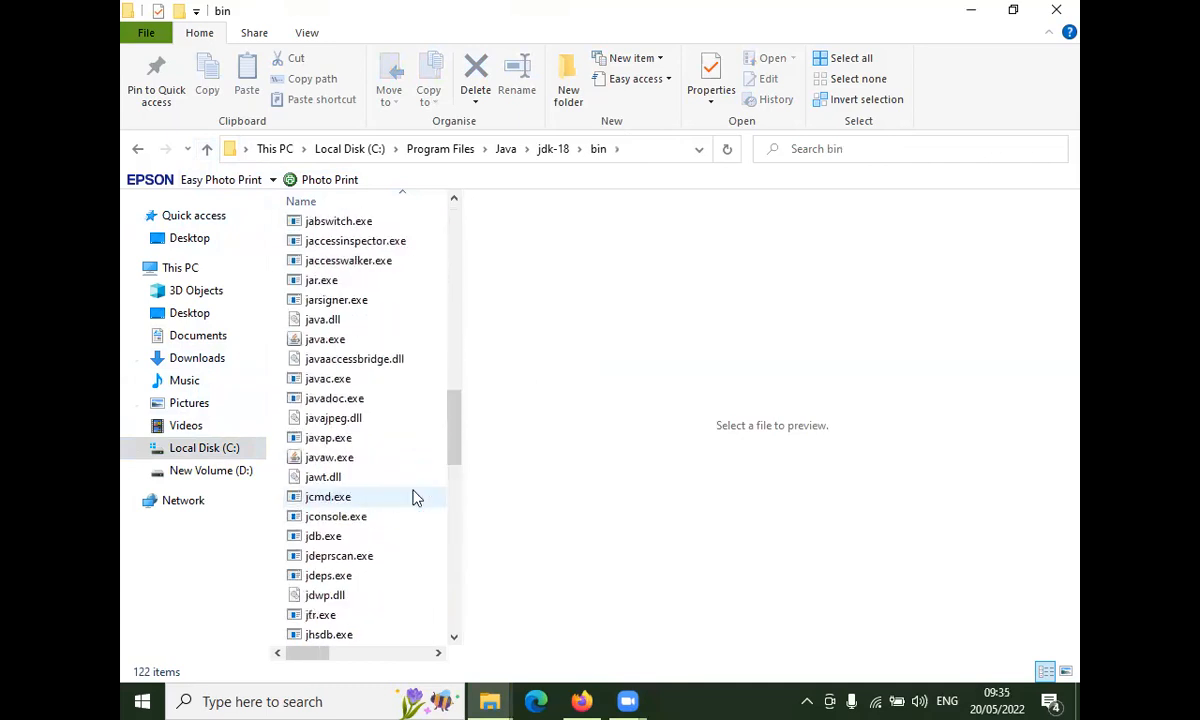
scroll(416, 498, "down", 12)
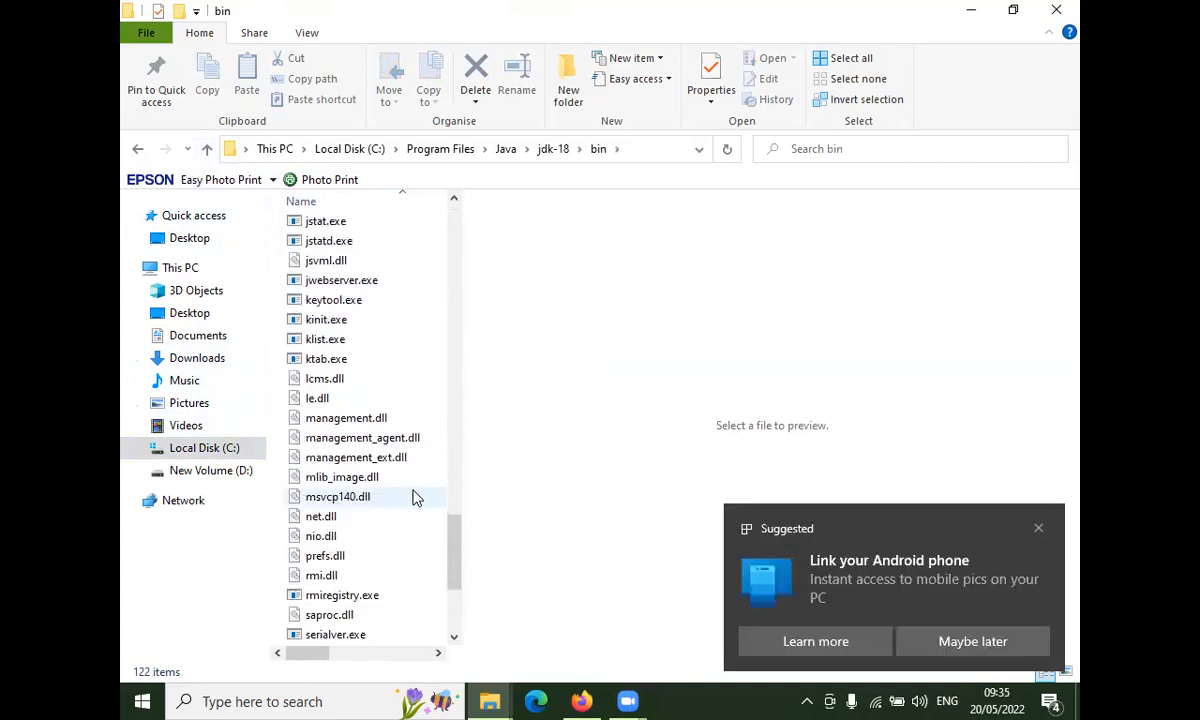
scroll(416, 497, "down", 4)
scroll(418, 485, "up", 10)
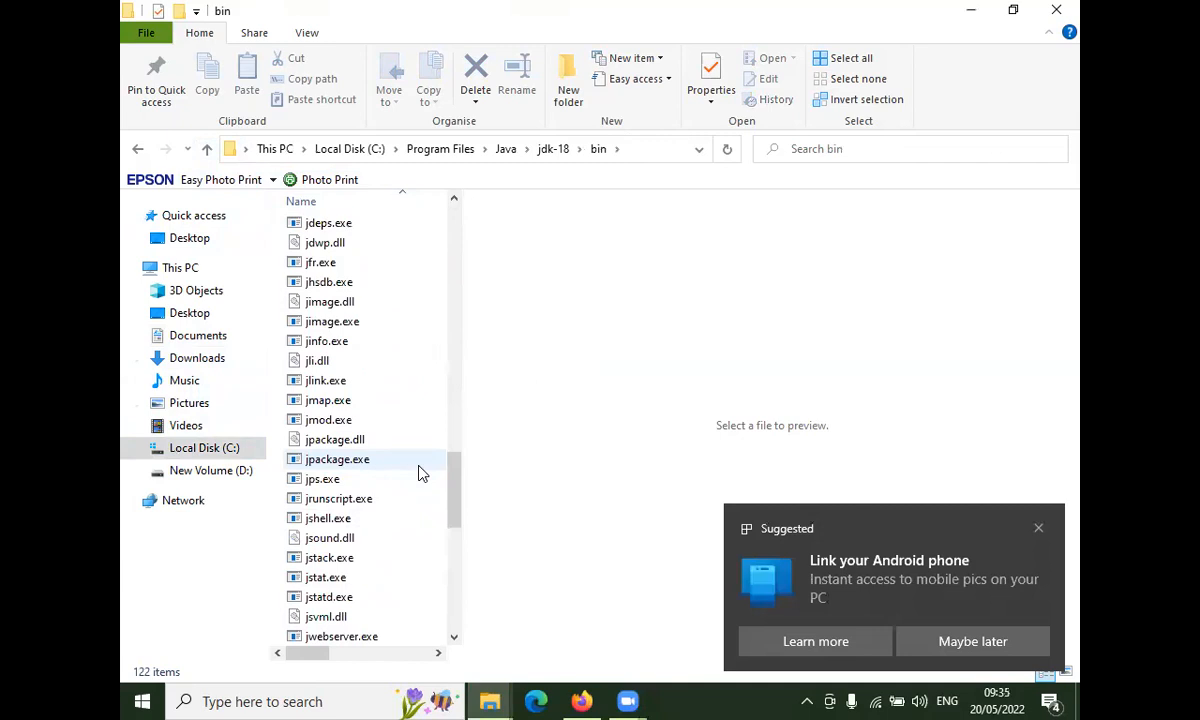
scroll(420, 474, "up", 4)
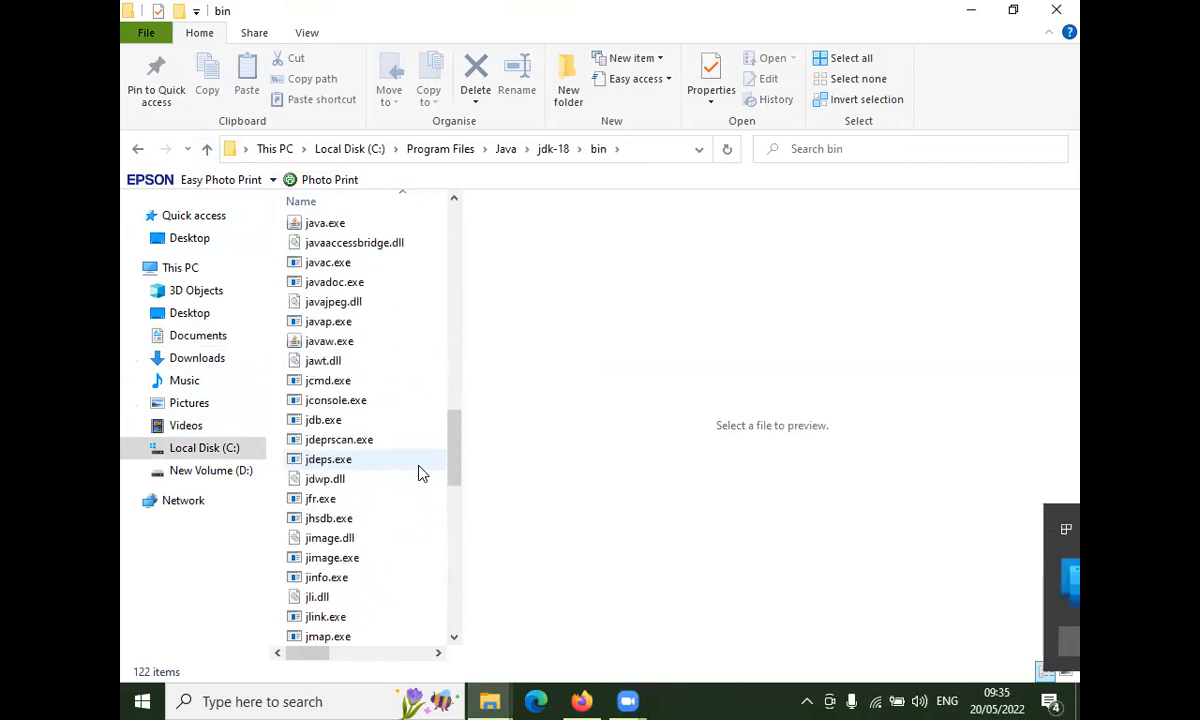
left_click(366, 264)
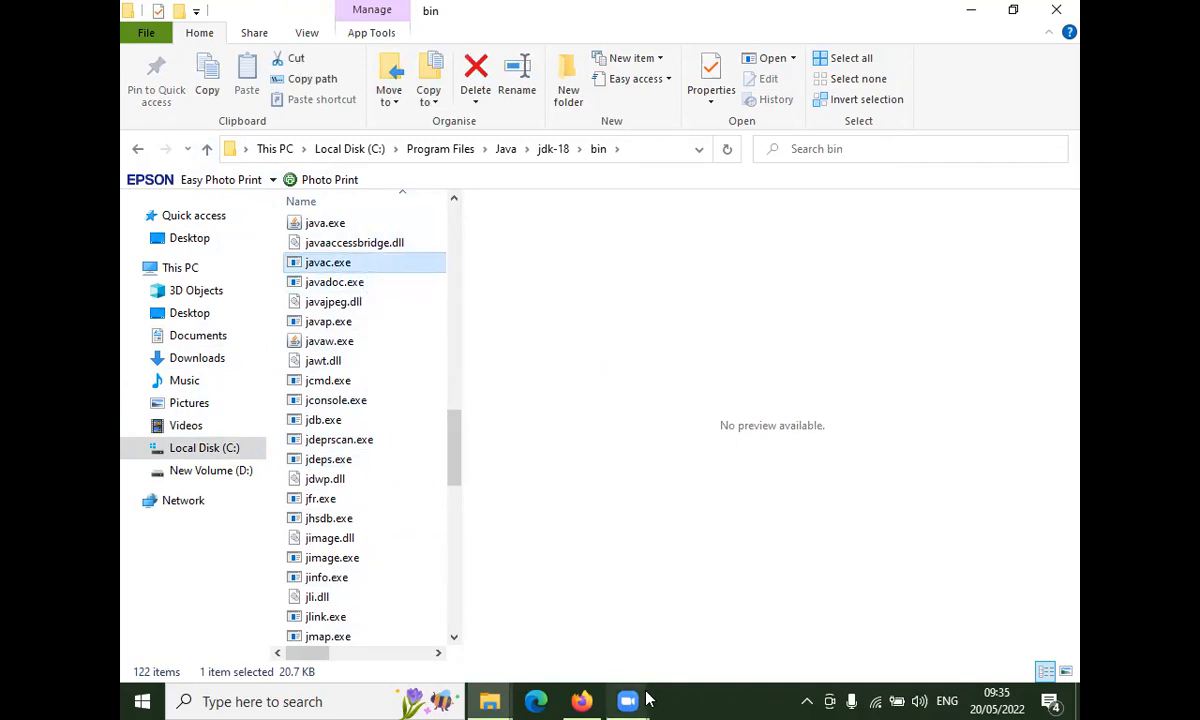
Open Command Prompt and check the installed Java runtime with java -version
key("super")
type("cmd")
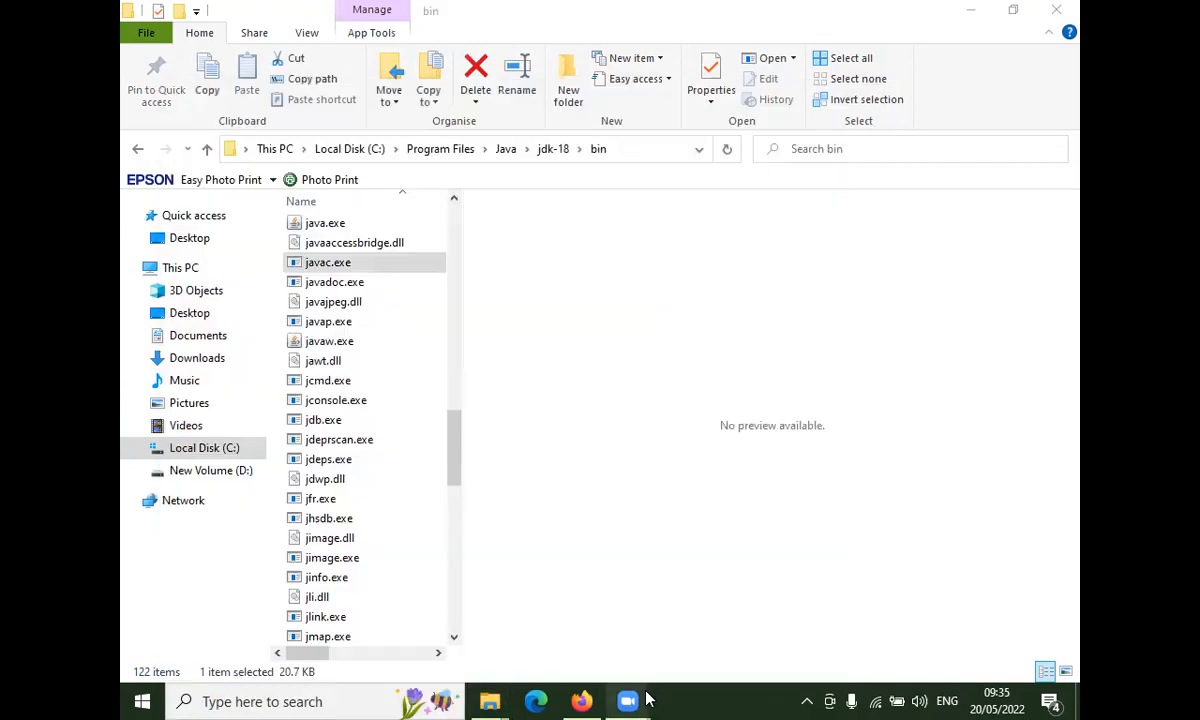
key("Return")
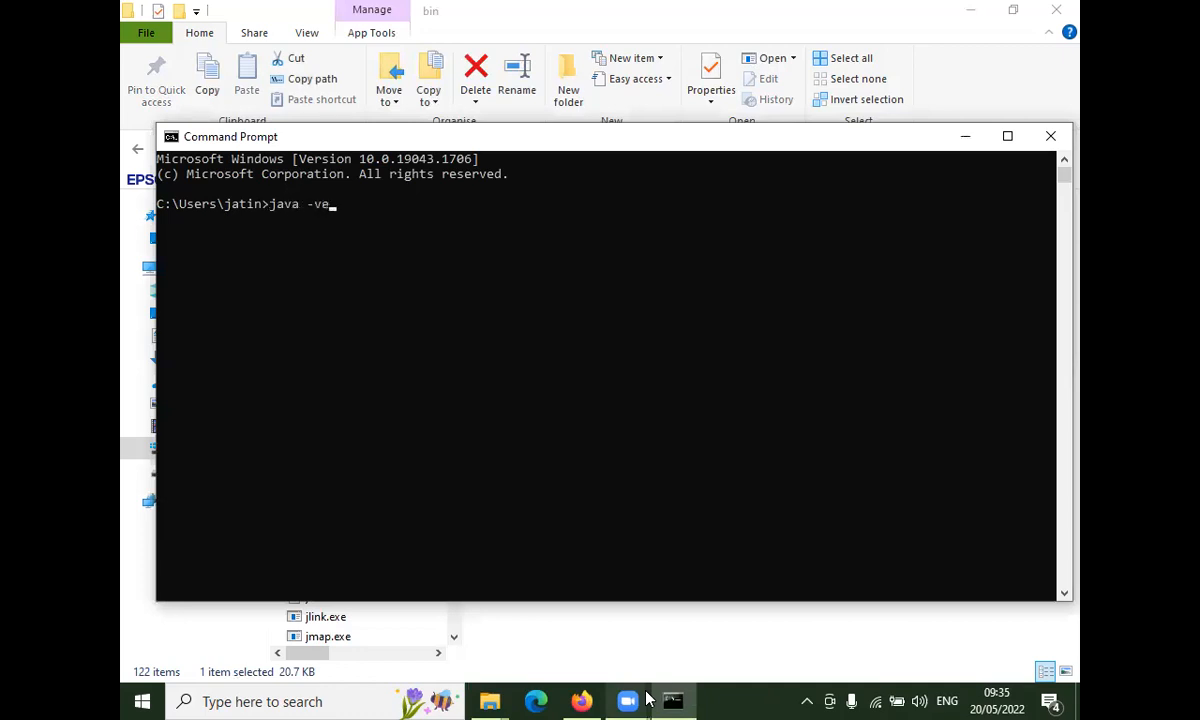
key("Return")
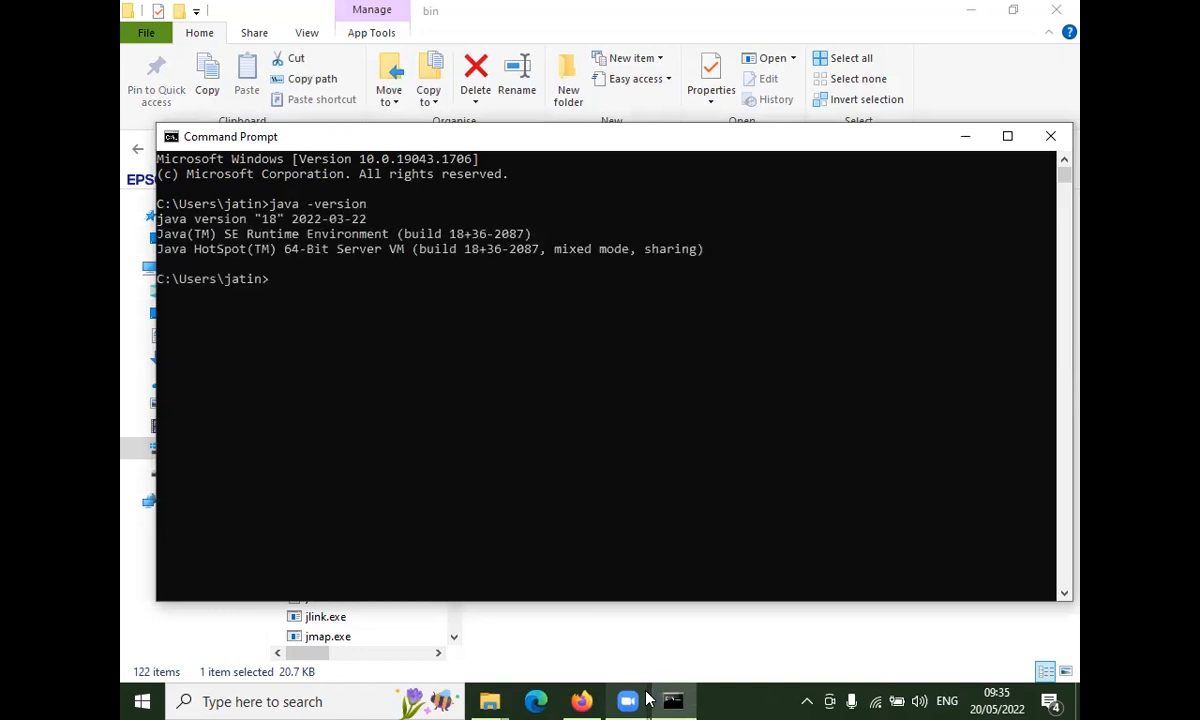
Check the Java compiler with javac -version and close Command Prompt
key("Up")
type("c")
key("Return")
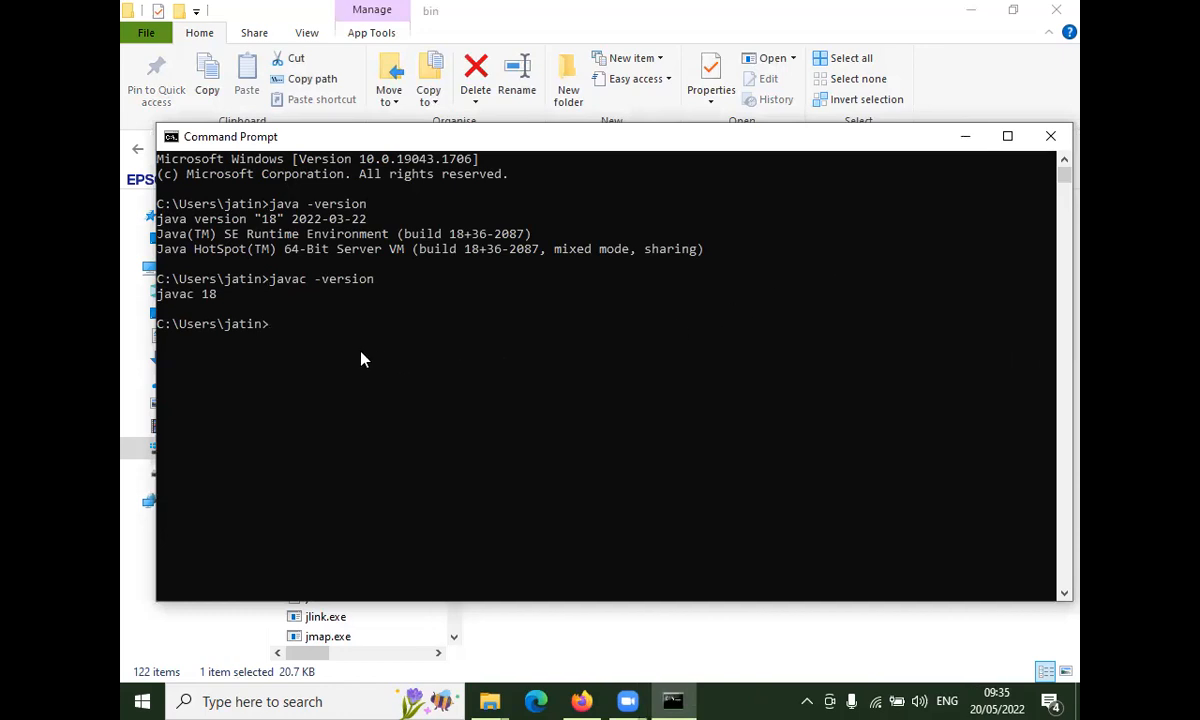
left_click(1050, 136)
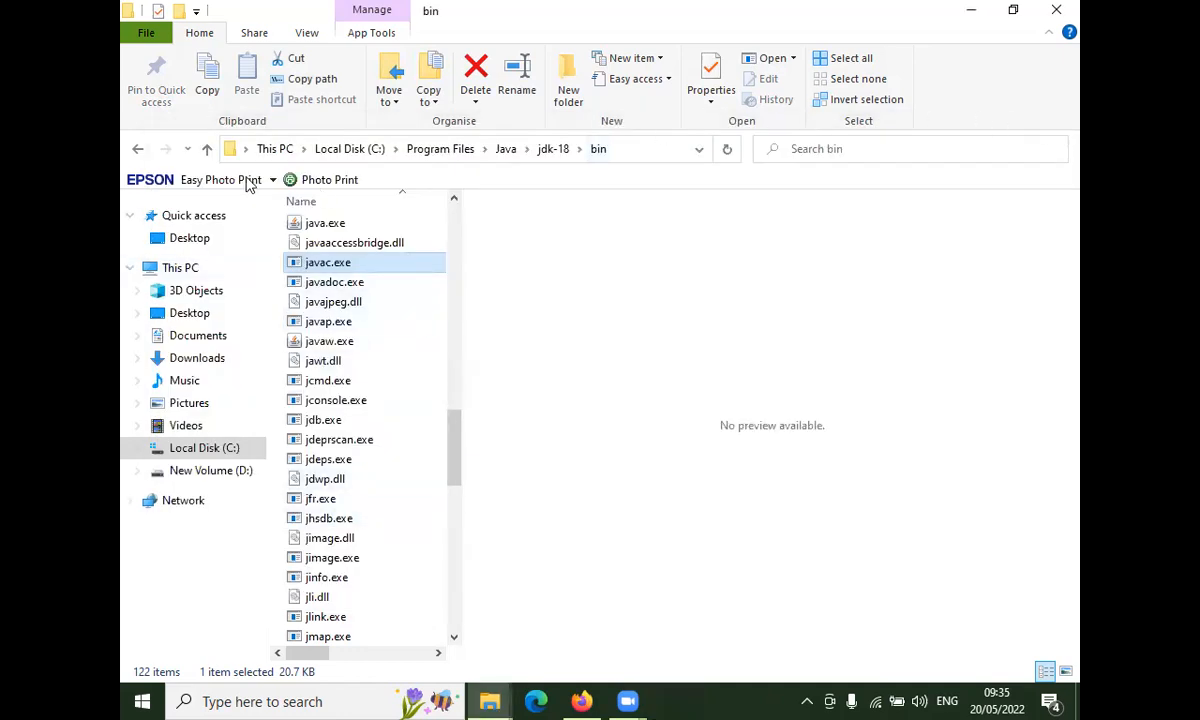
Launch apache-tomcat-9.0.63.exe from the Downloads folder and continue past the setup's welcome page
left_click(193, 360)
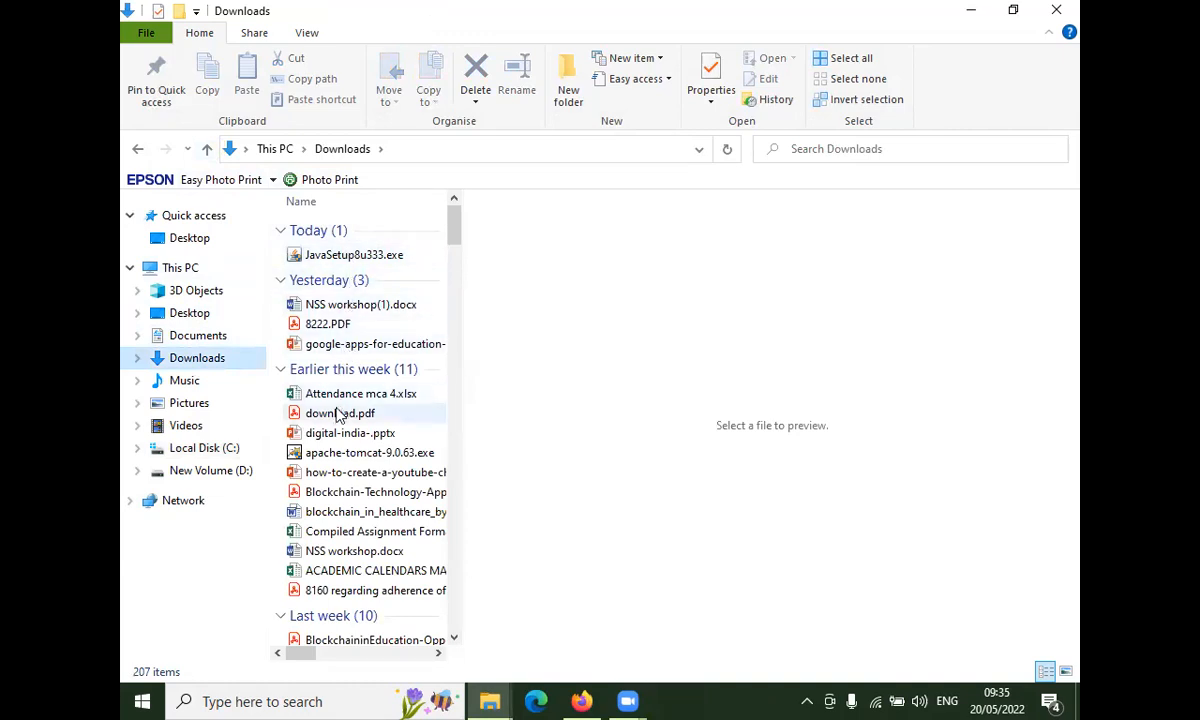
left_click(355, 455)
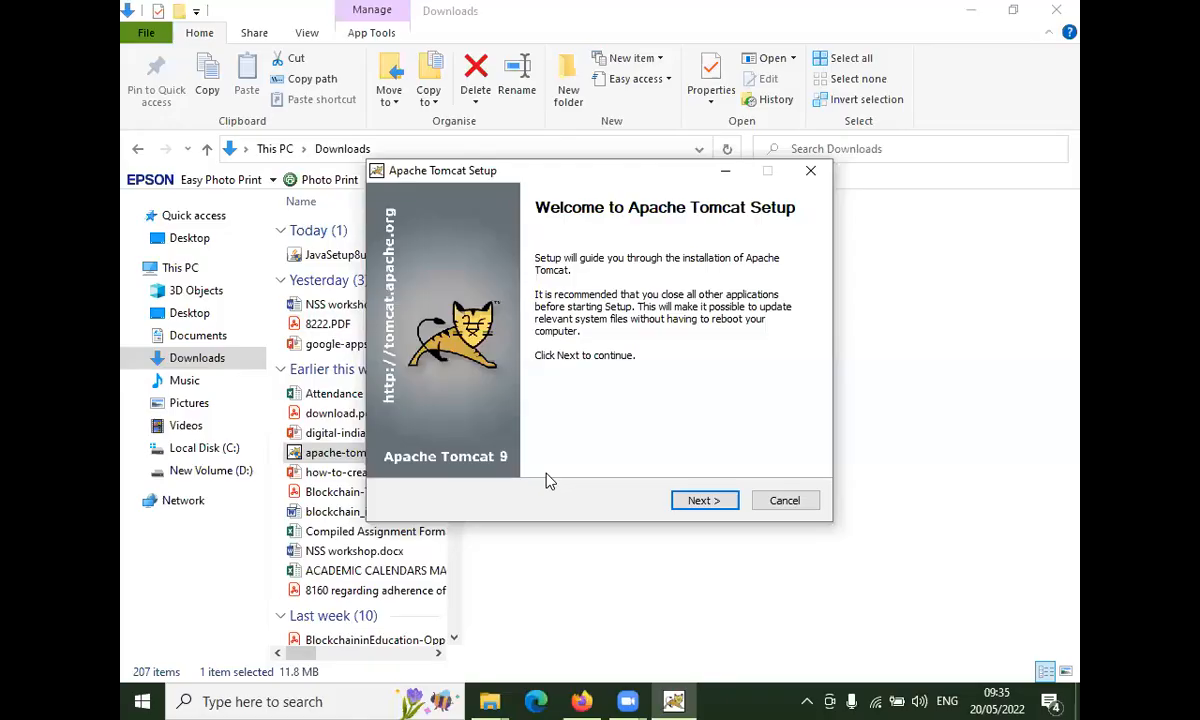
left_click(699, 499)
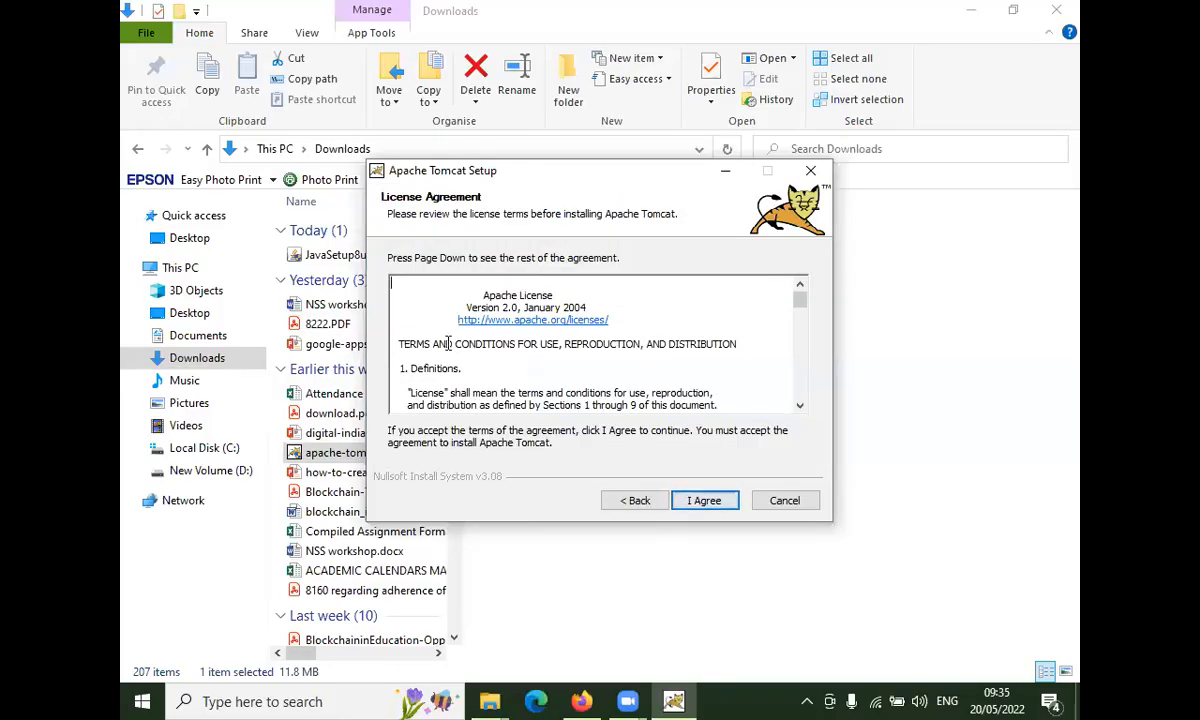
Read through the Apache Tomcat license agreement and accept its terms
scroll(465, 331, "down", 5)
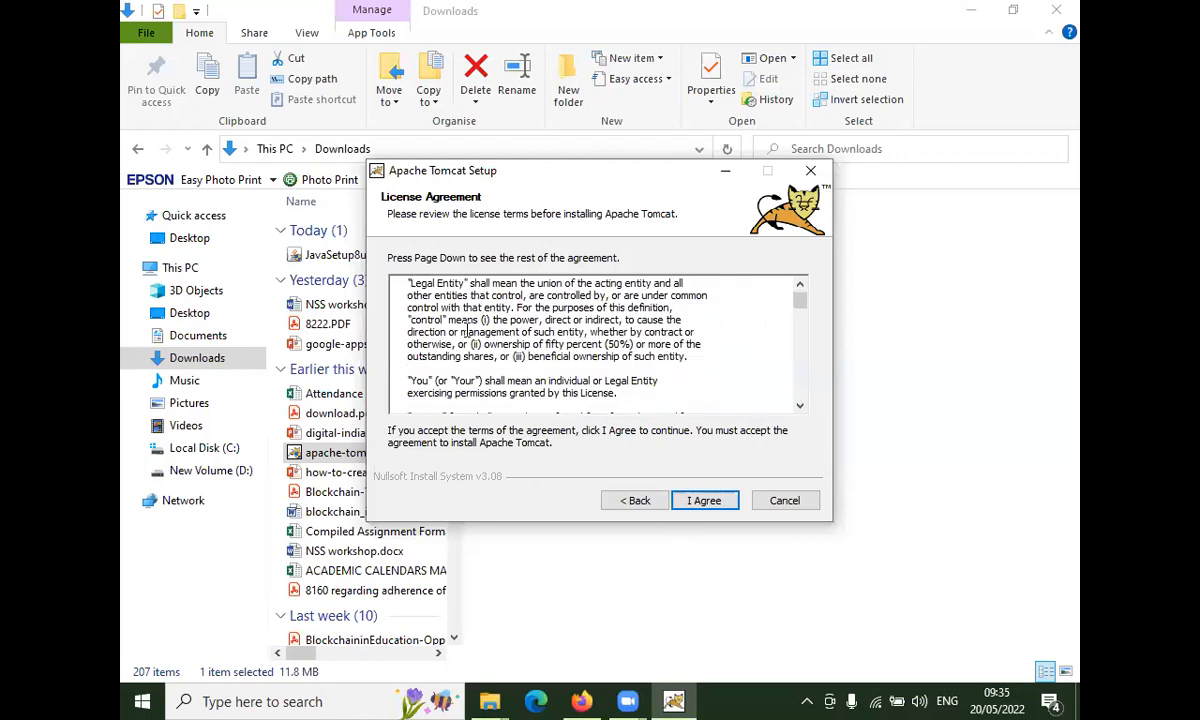
scroll(465, 331, "down", 15)
scroll(467, 331, "down", 15)
scroll(467, 331, "down", 15)
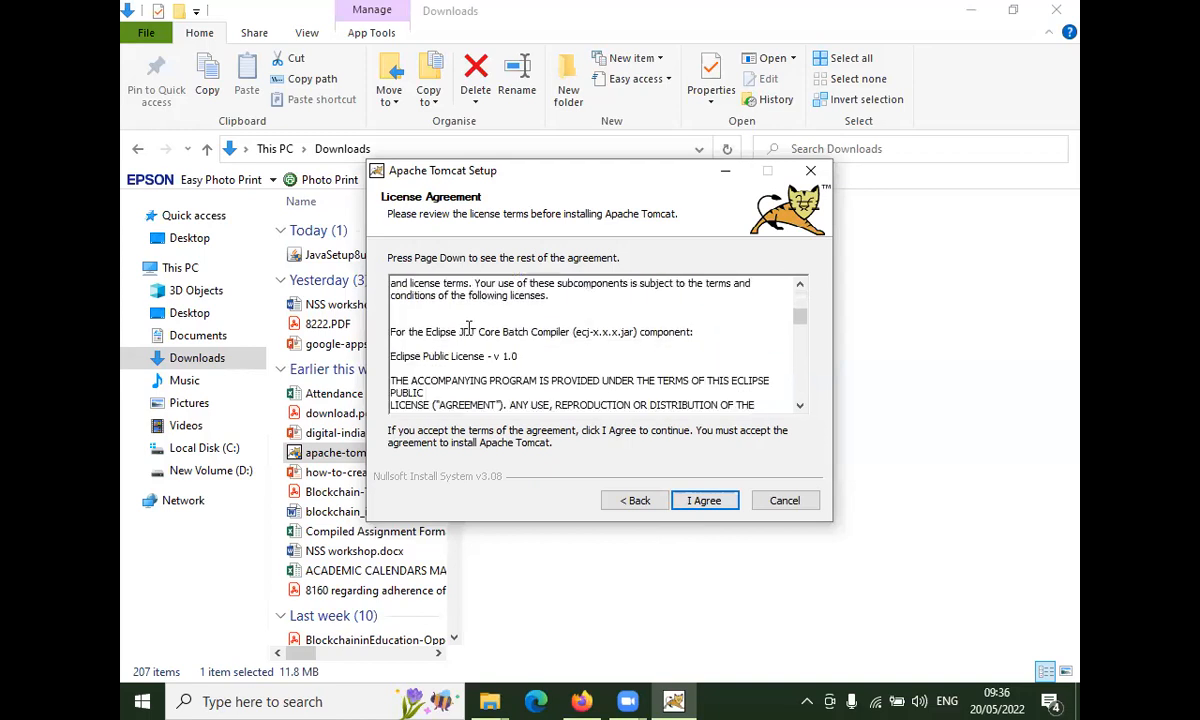
scroll(467, 331, "down", 12)
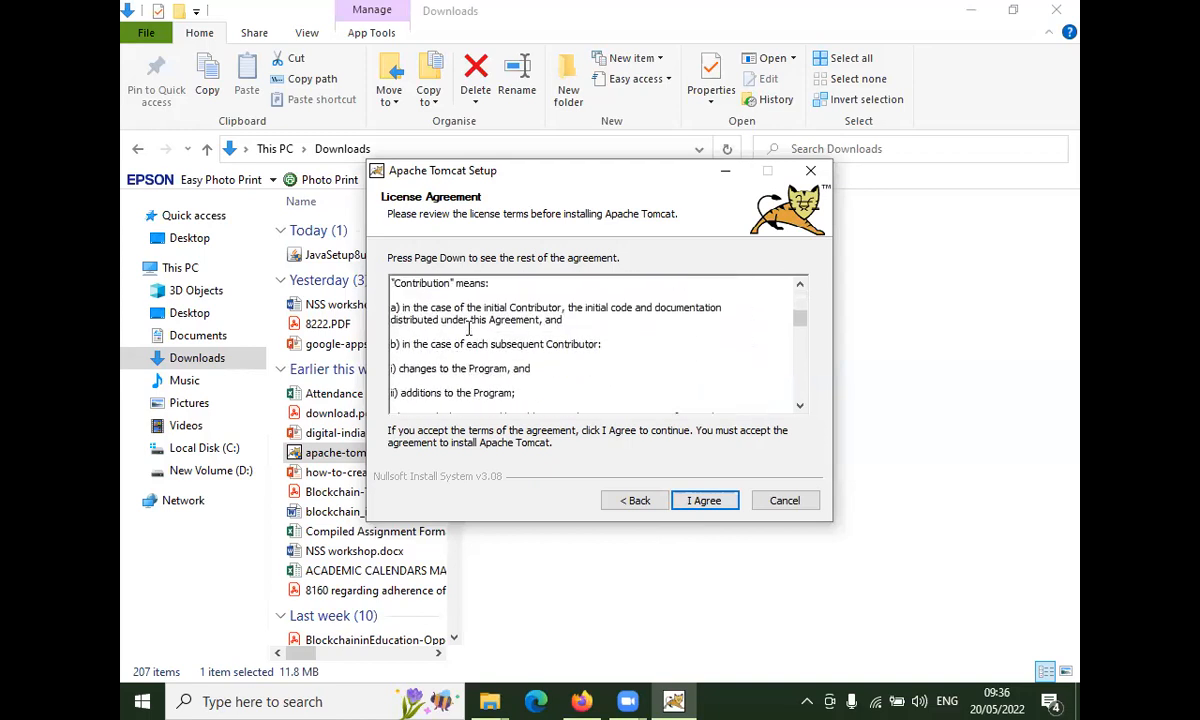
scroll(467, 331, "down", 10)
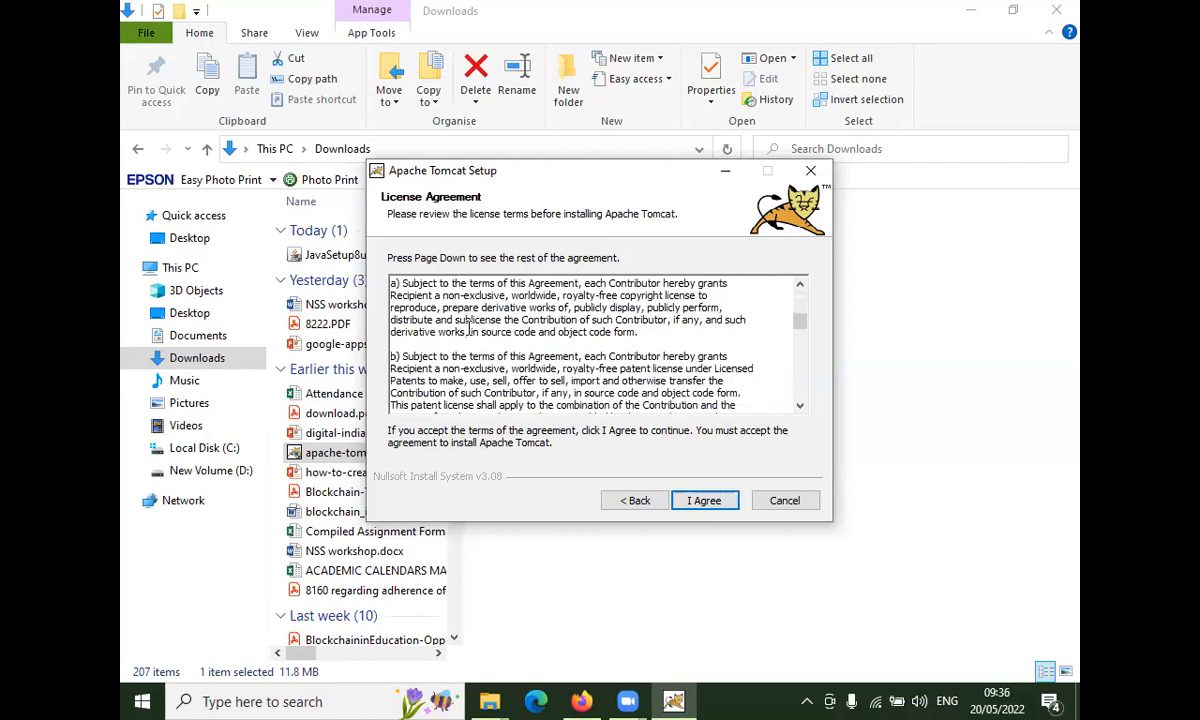
scroll(469, 329, "down", 8)
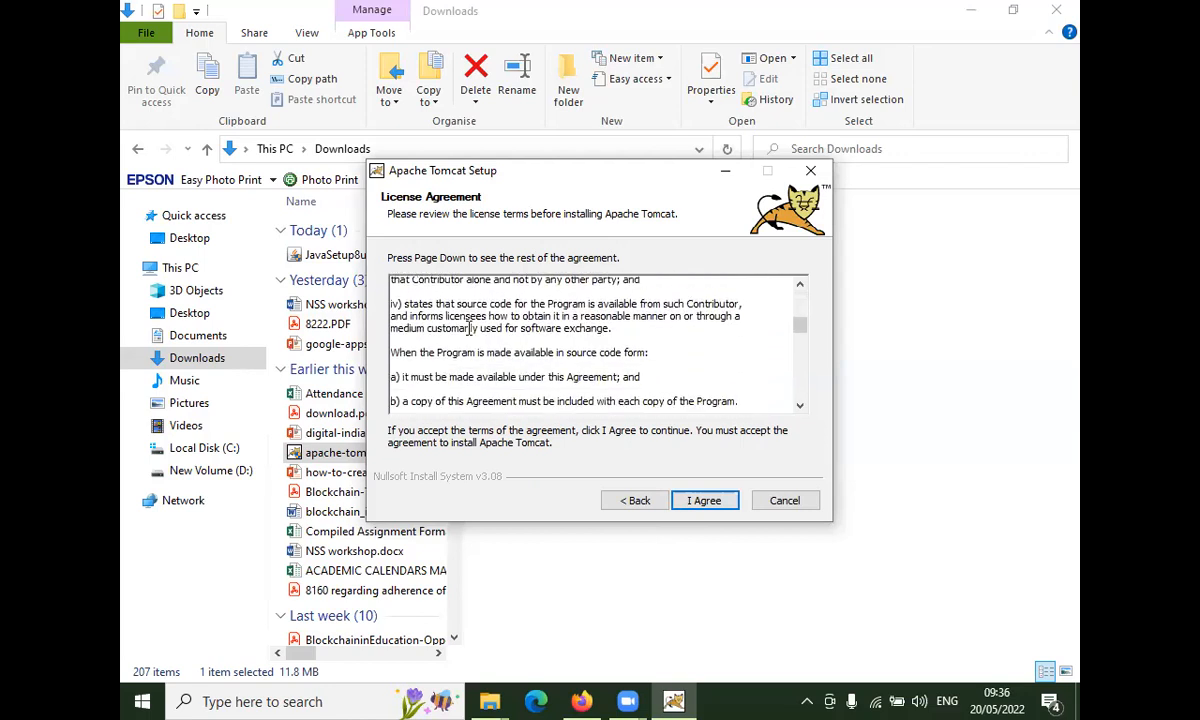
scroll(469, 329, "down", 12)
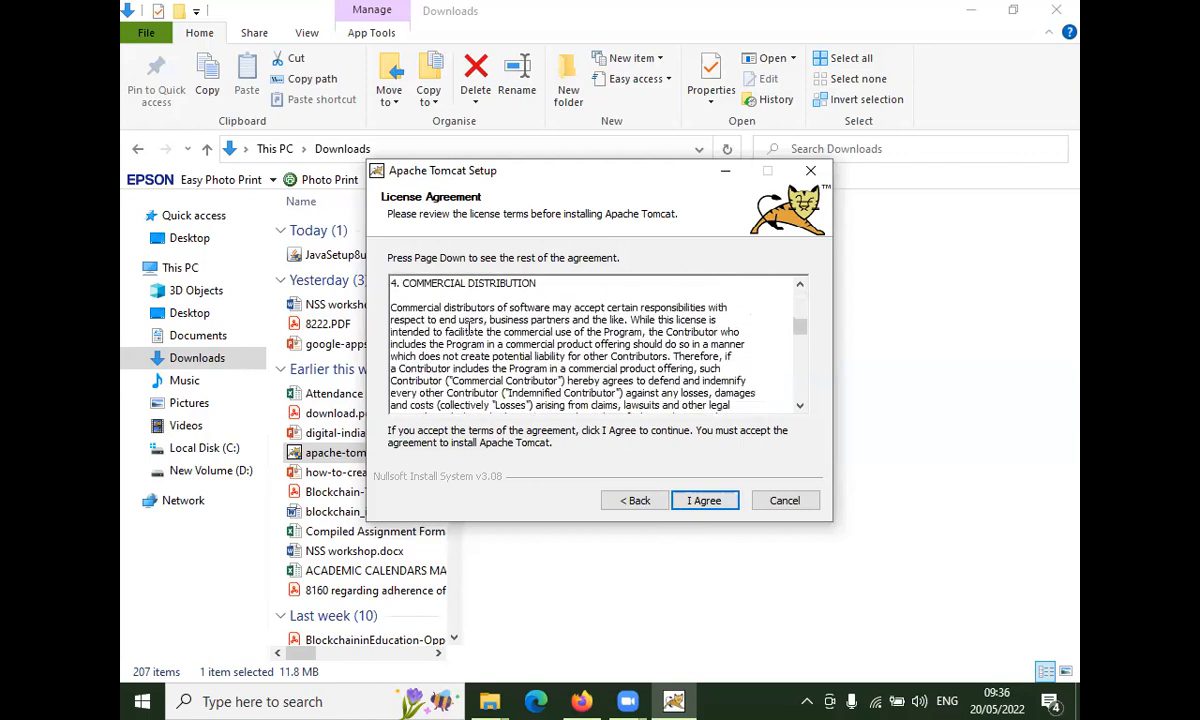
scroll(469, 329, "down", 15)
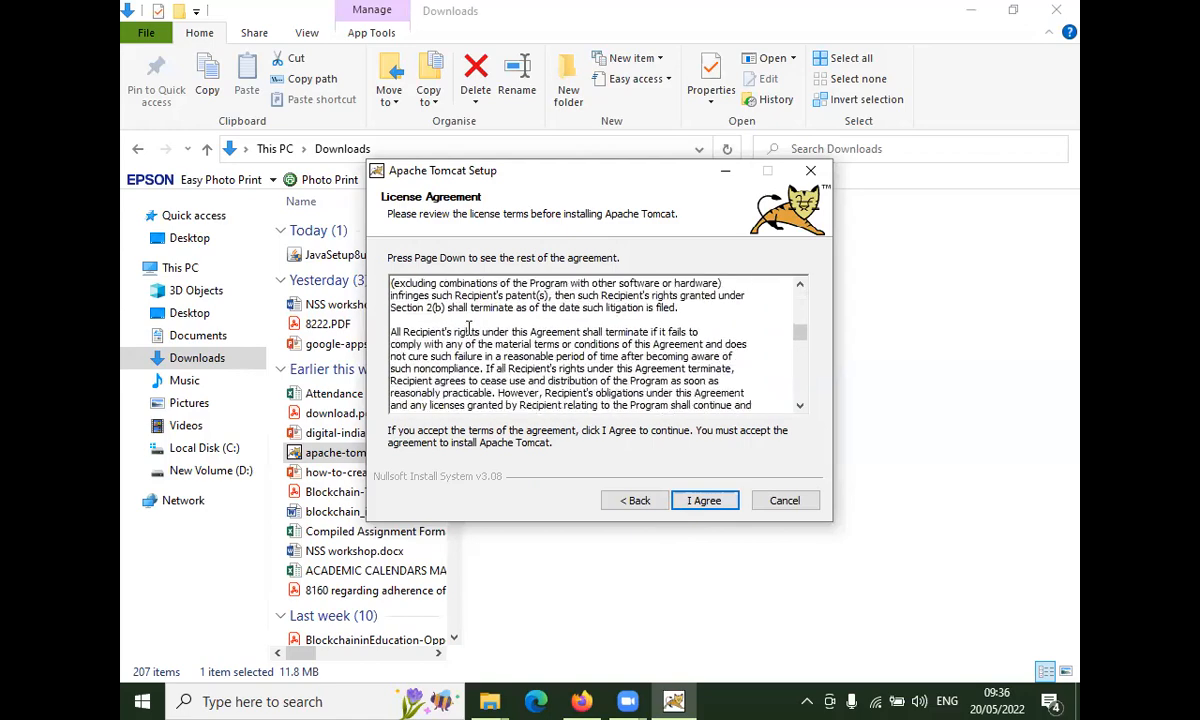
scroll(469, 329, "down", 15)
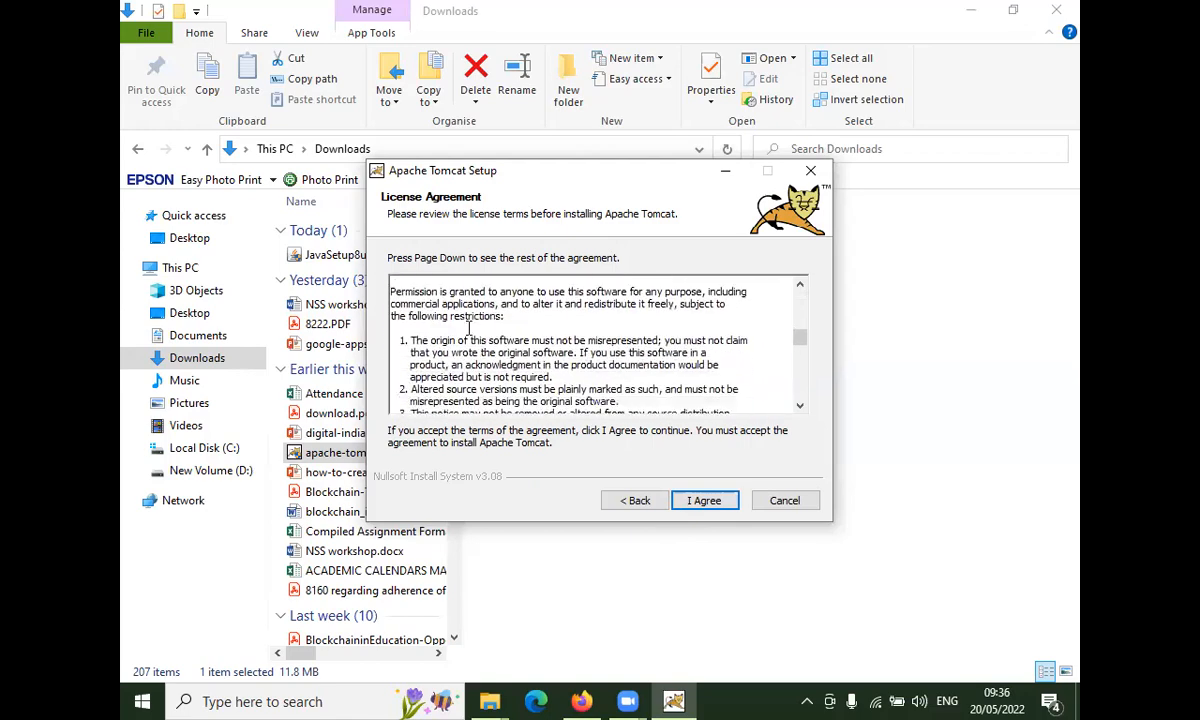
scroll(469, 329, "down", 3)
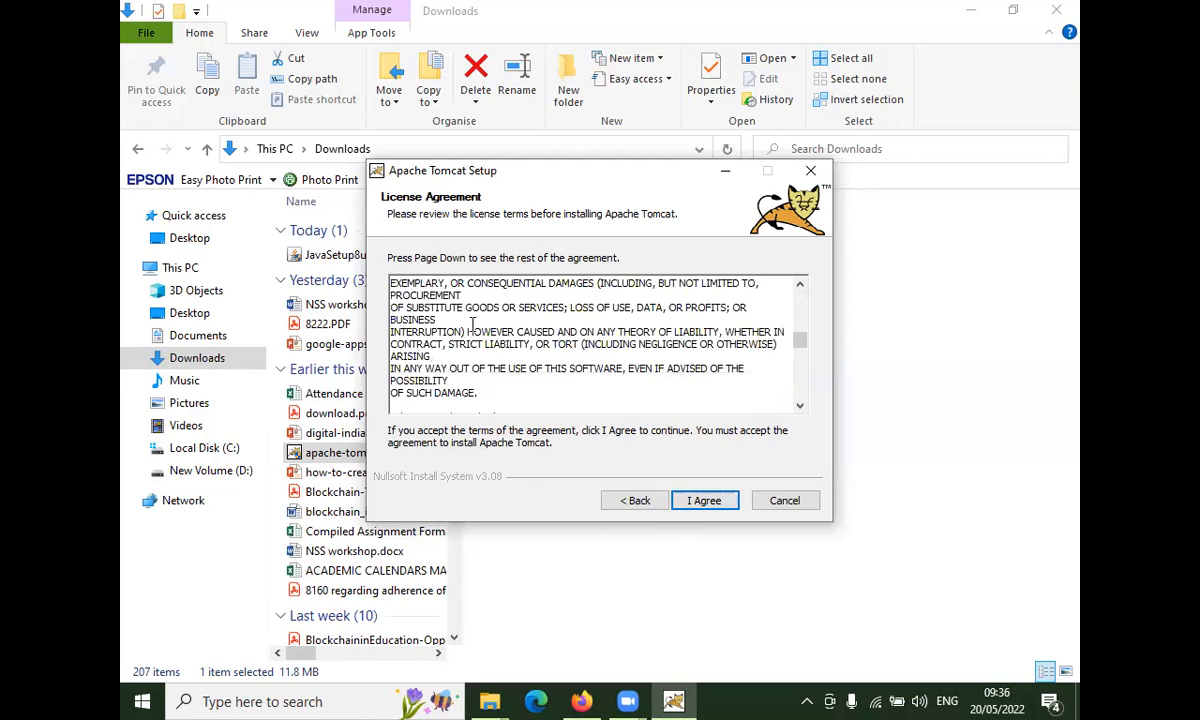
scroll(472, 321, "down", 2)
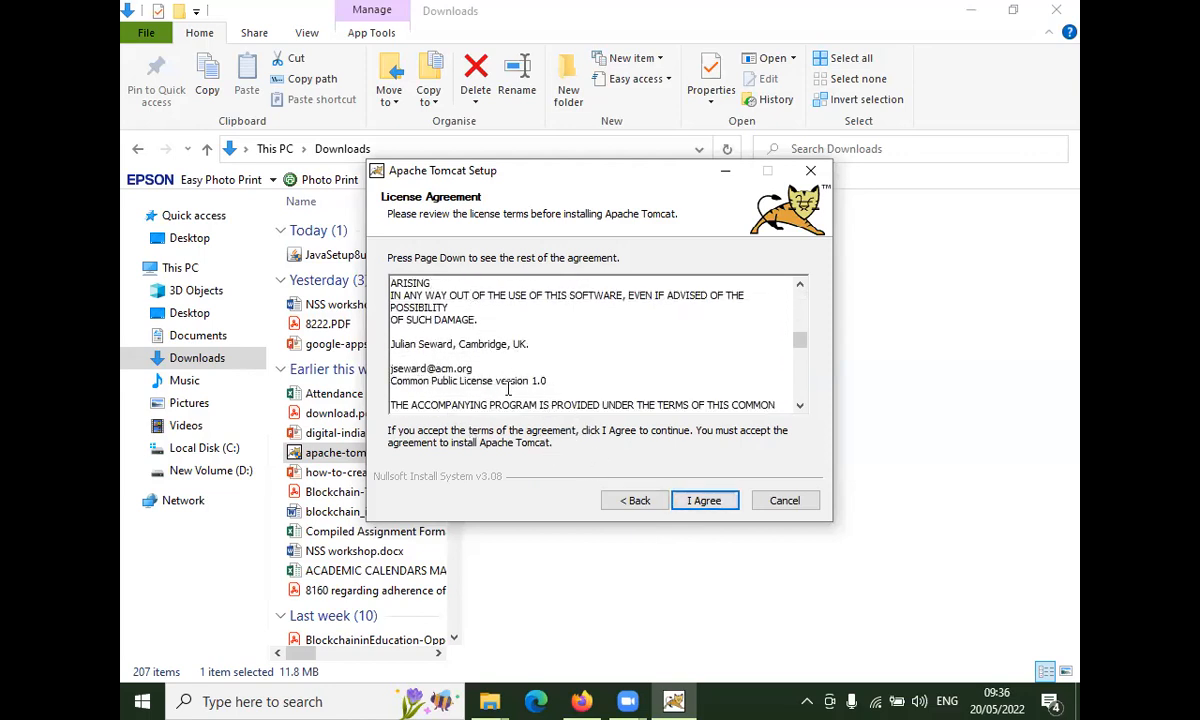
left_click(704, 500)
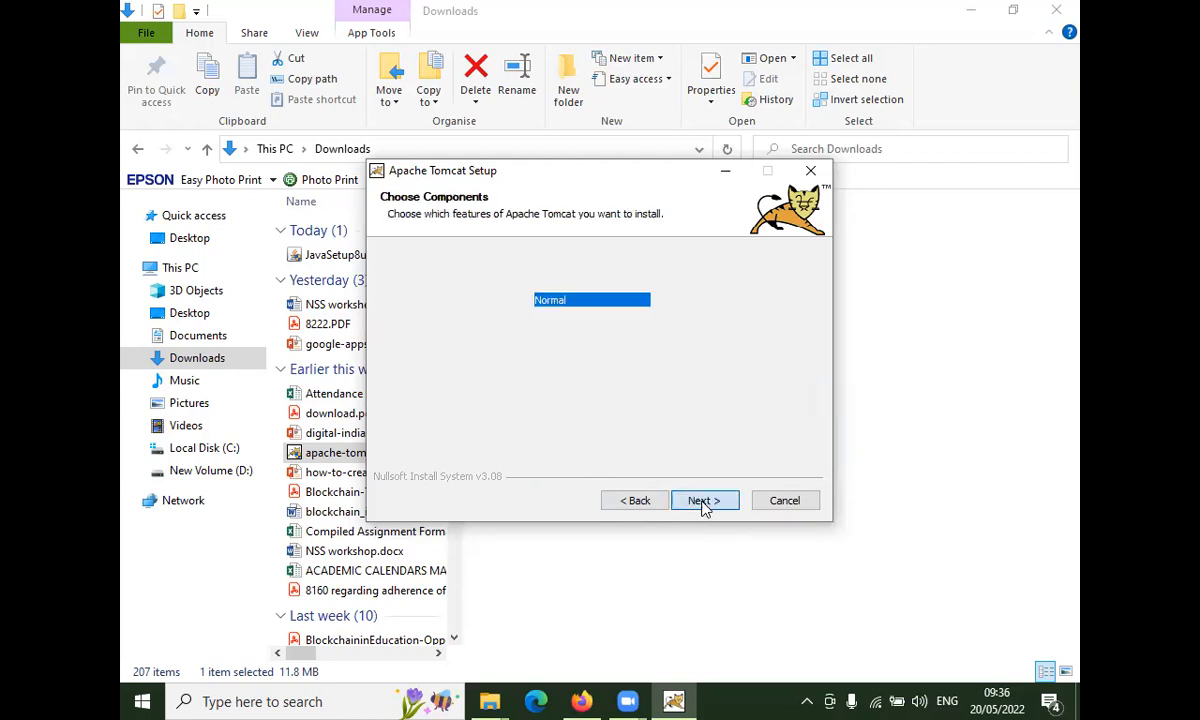
Include the Host Manager and Examples components in the Tomcat installation and continue to the configuration page
left_click(589, 382)
left_click(589, 397)
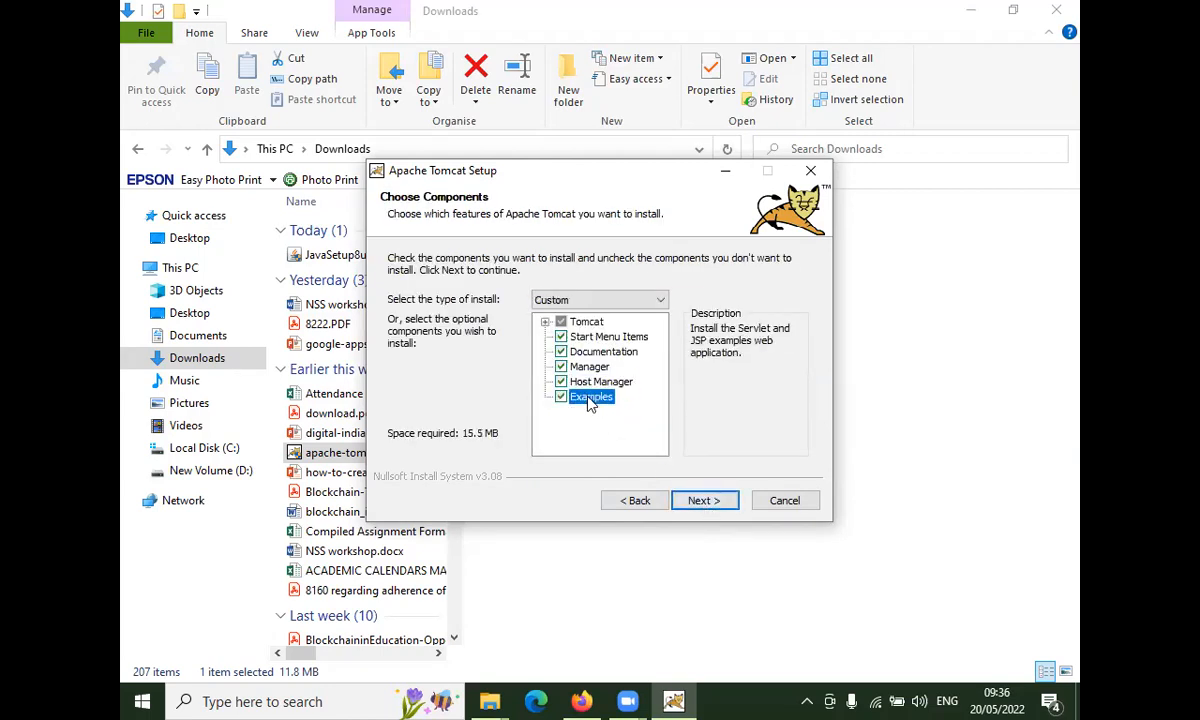
left_click(716, 502)
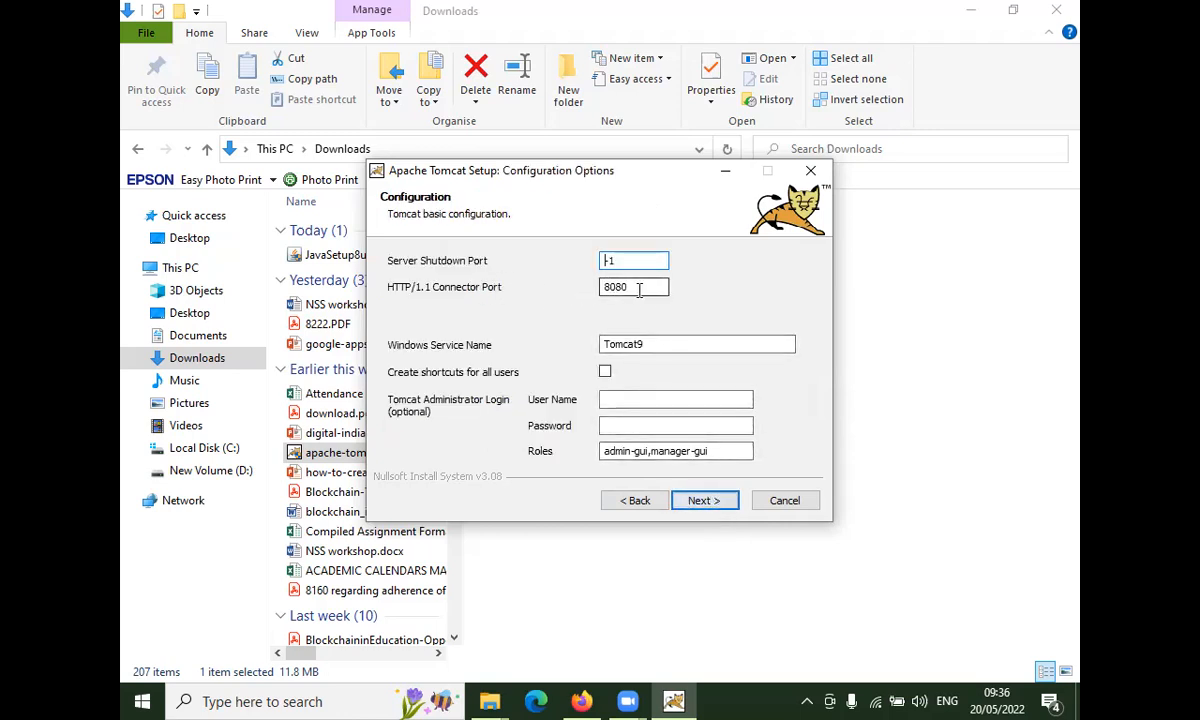
Enter manager as the Tomcat administrator user name, fill in the administrator password and continue to the Java path selection
left_click(643, 398)
type("manage")
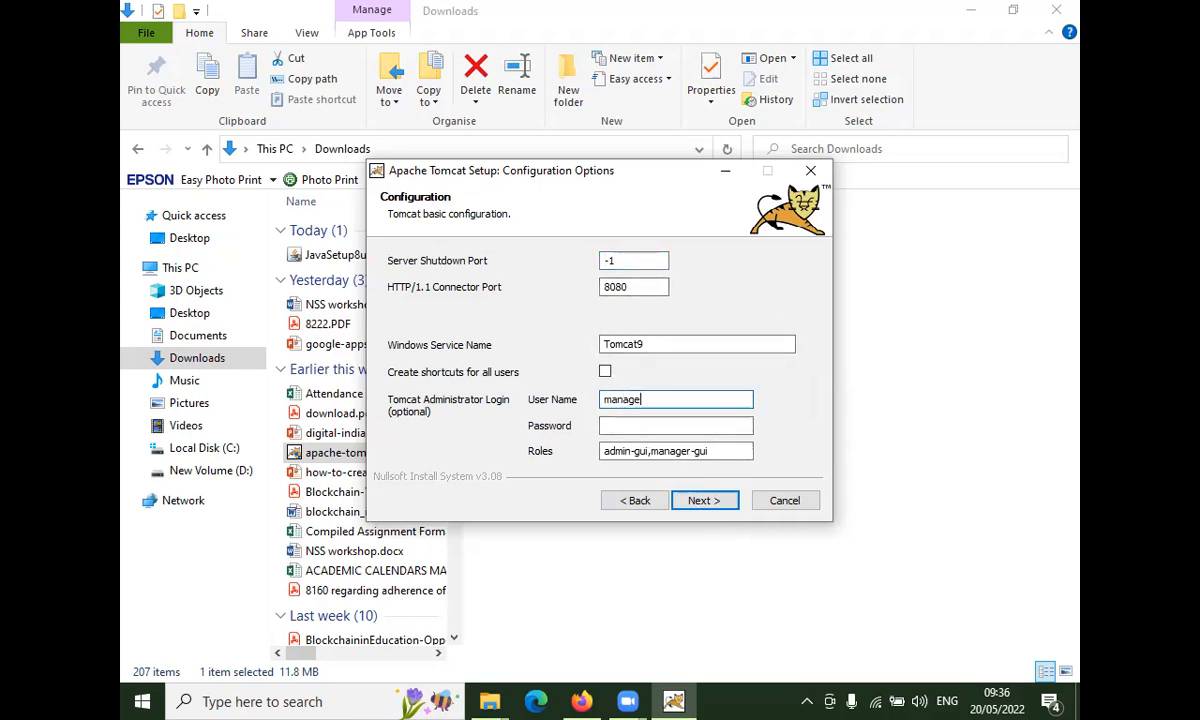
left_click(605, 425)
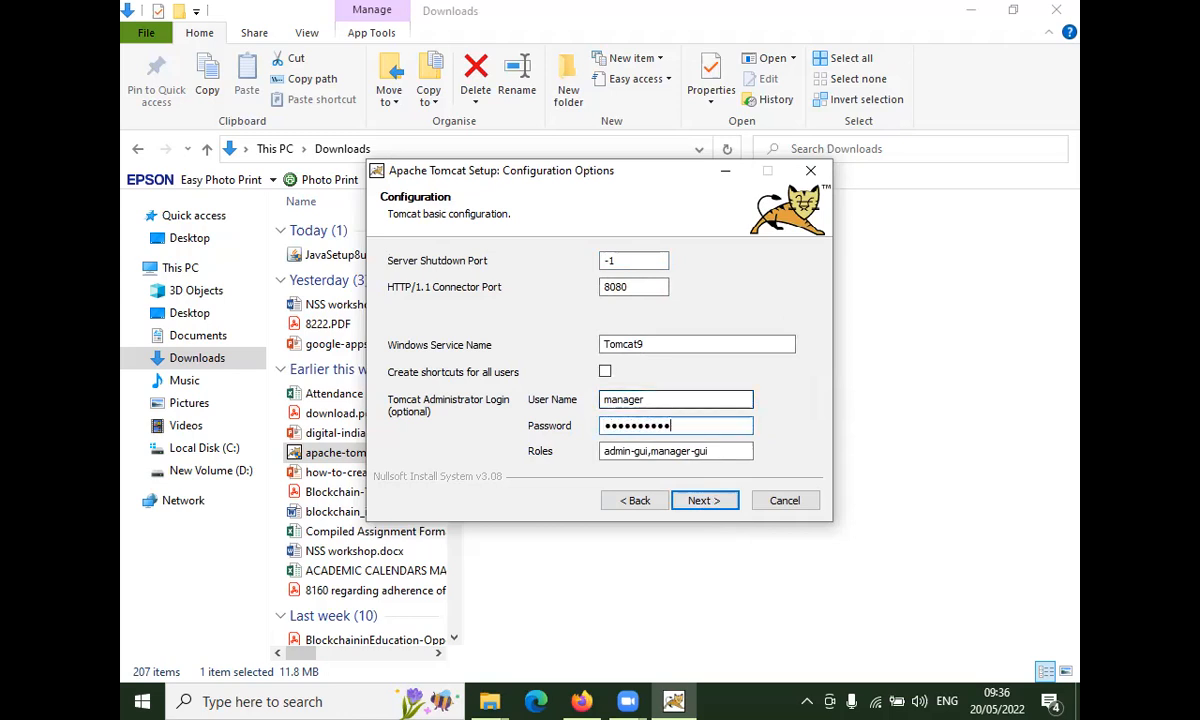
left_click(705, 505)
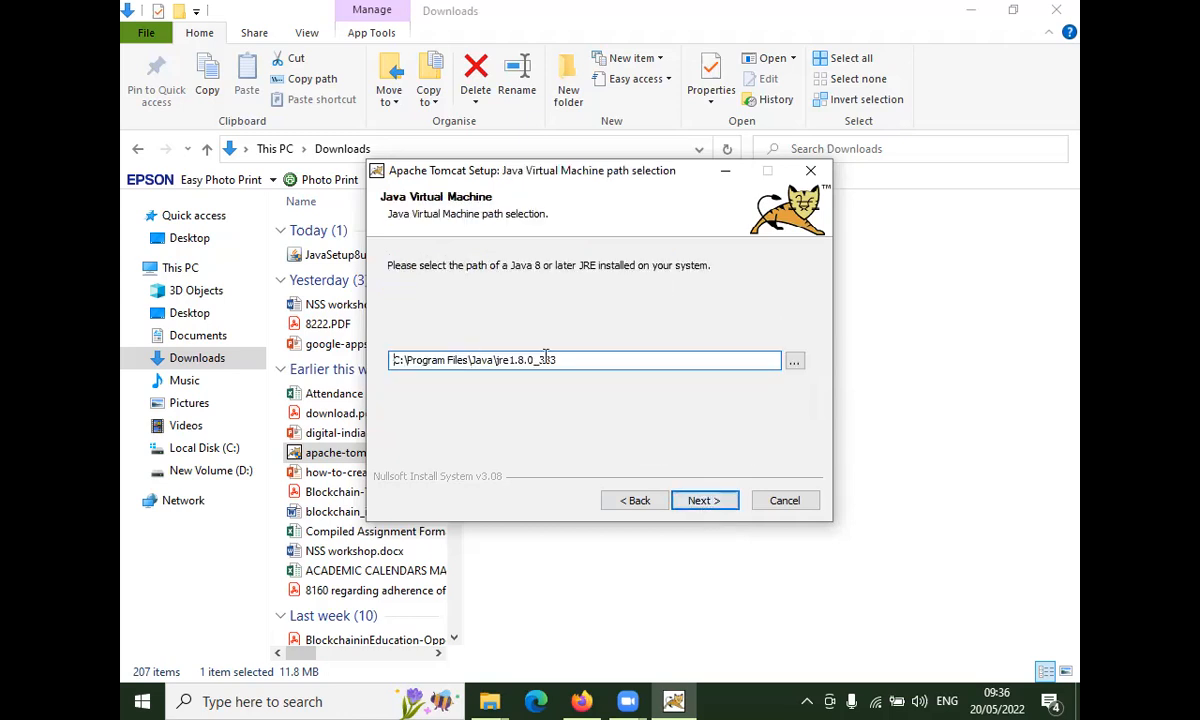
Set the Java Virtual Machine path for Tomcat to the folder C:\Program Files\Java\jdk-18
left_click(795, 364)
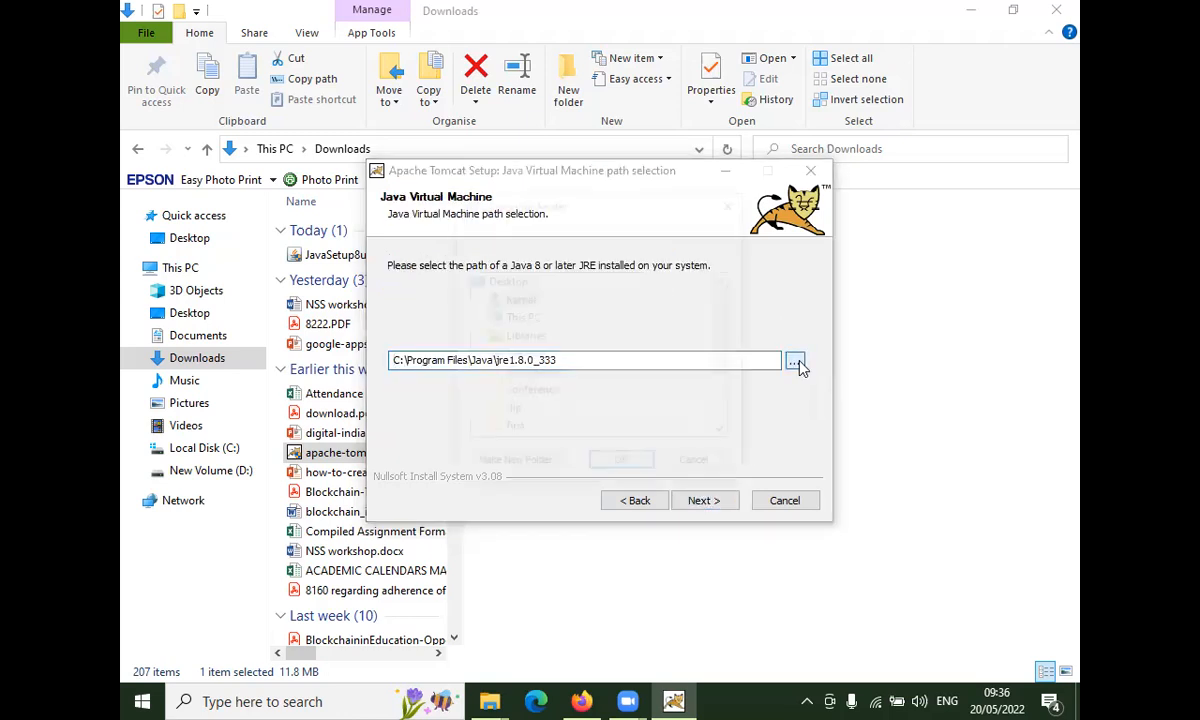
scroll(540, 410, "down", 2)
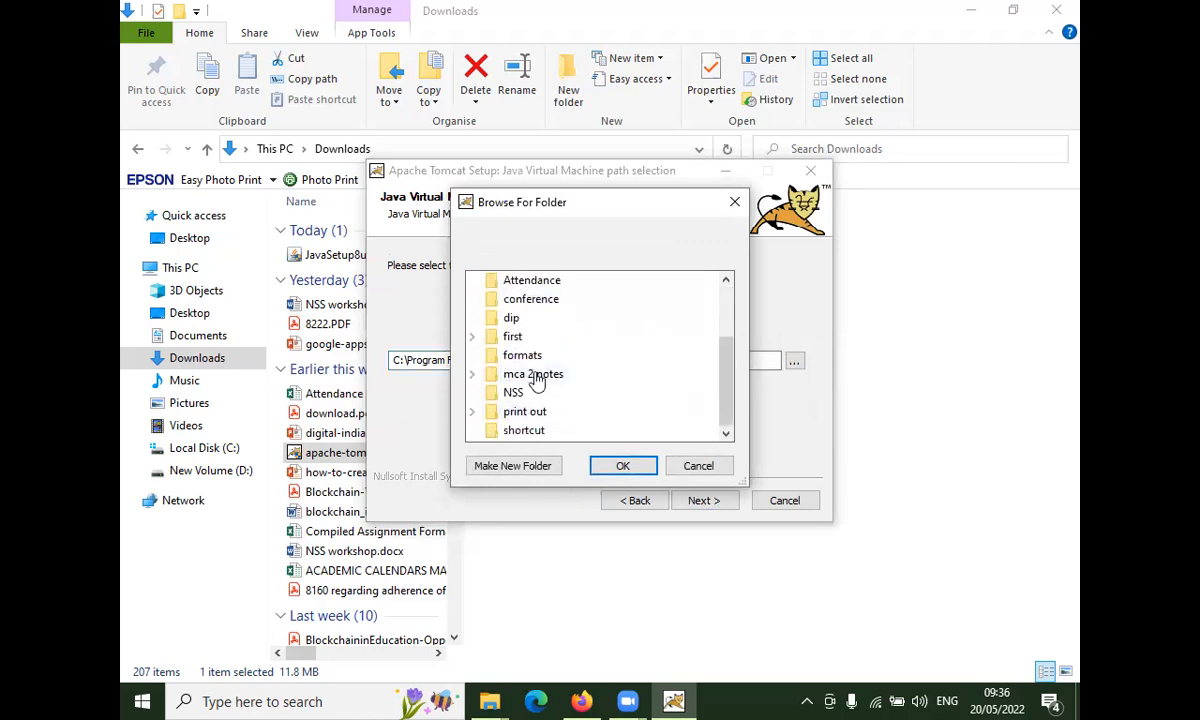
scroll(520, 360, "up", 2)
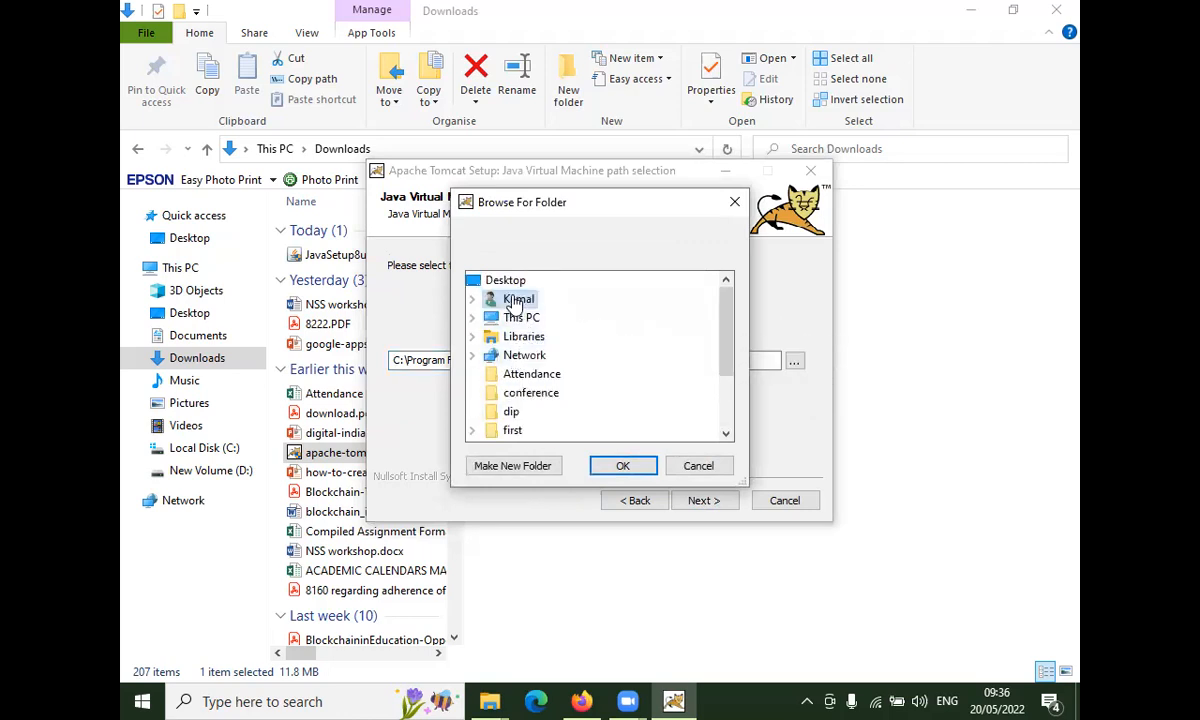
double_click(517, 318)
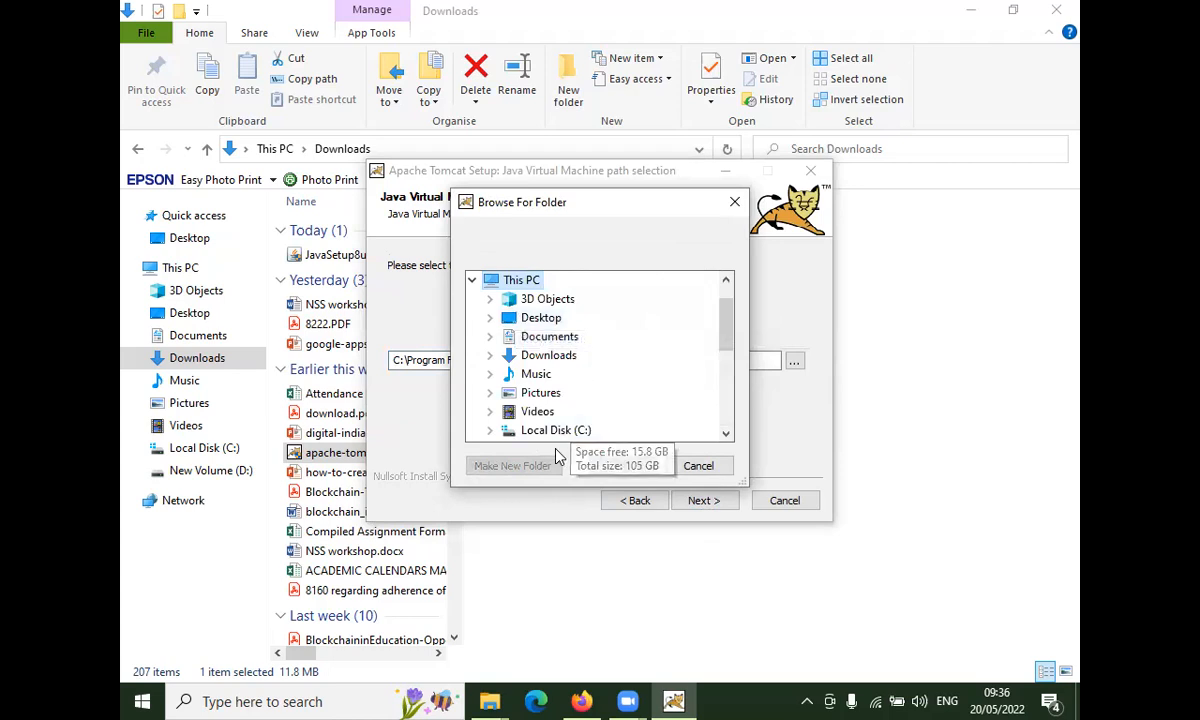
double_click(533, 429)
double_click(570, 374)
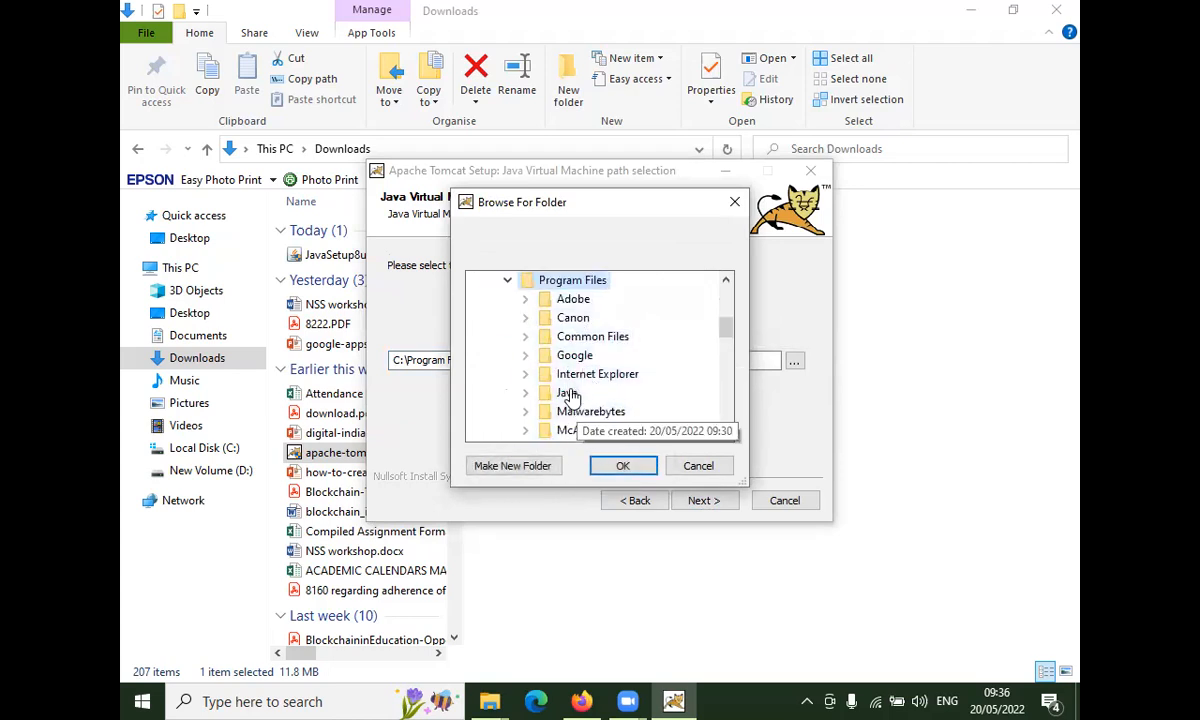
double_click(567, 393)
scroll(614, 400, "down", 3)
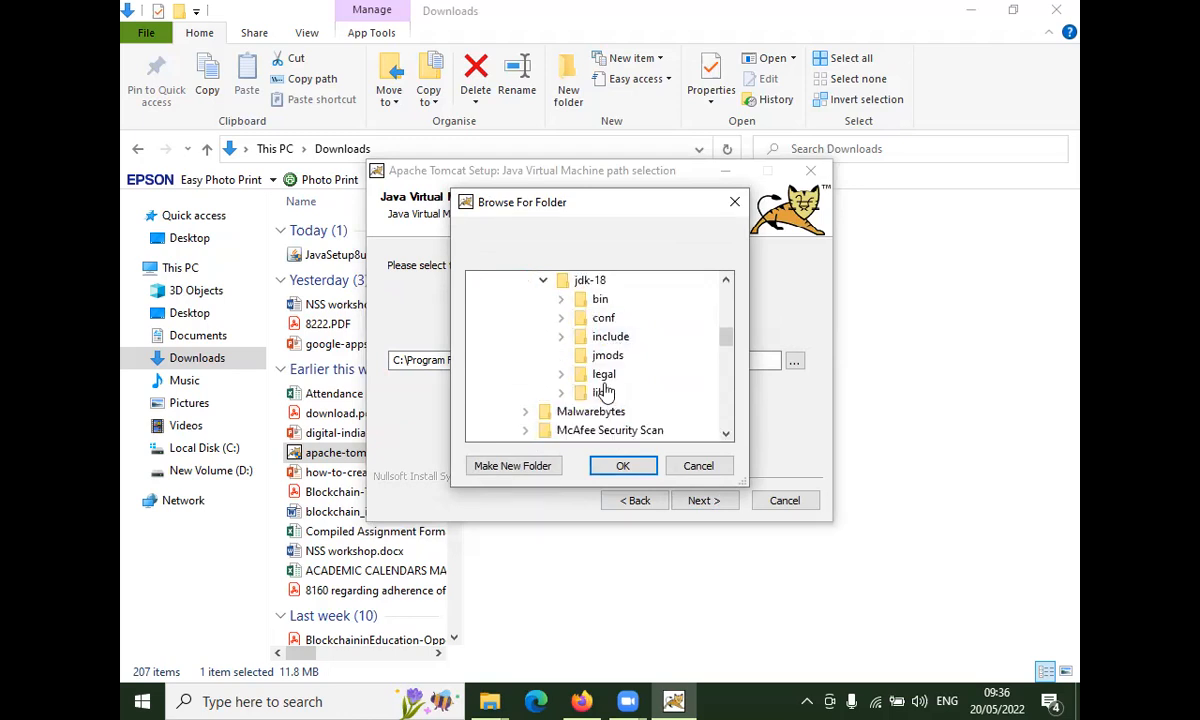
left_click(590, 280)
left_click(636, 470)
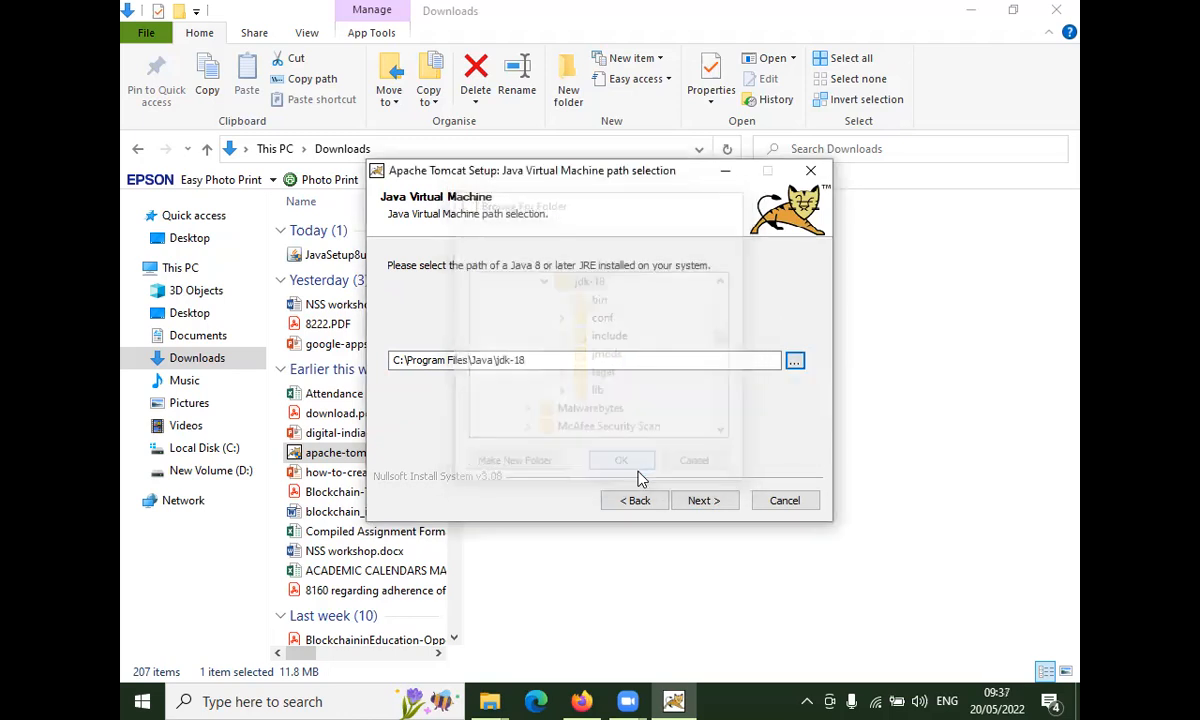
Install Tomcat in C:\Program Files\Apache Software Foundation\Tomcat 9.0 and finish the setup with Run Apache Tomcat and Show Readme enabled
left_click(706, 500)
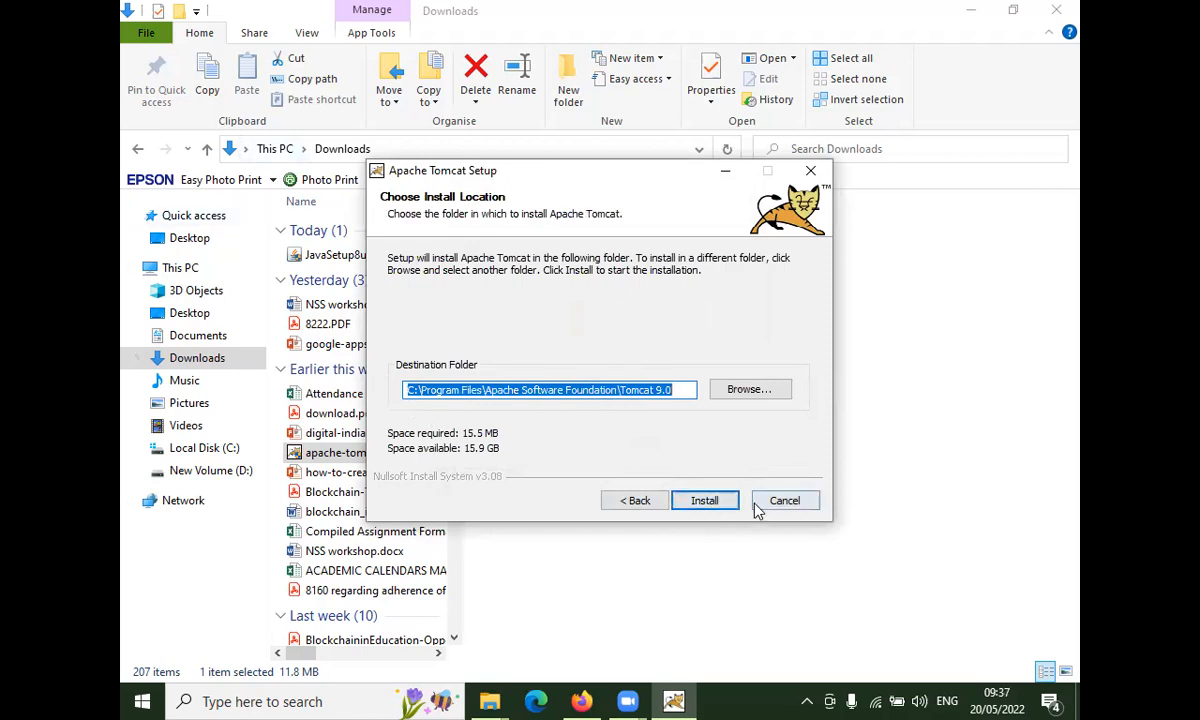
left_click(635, 500)
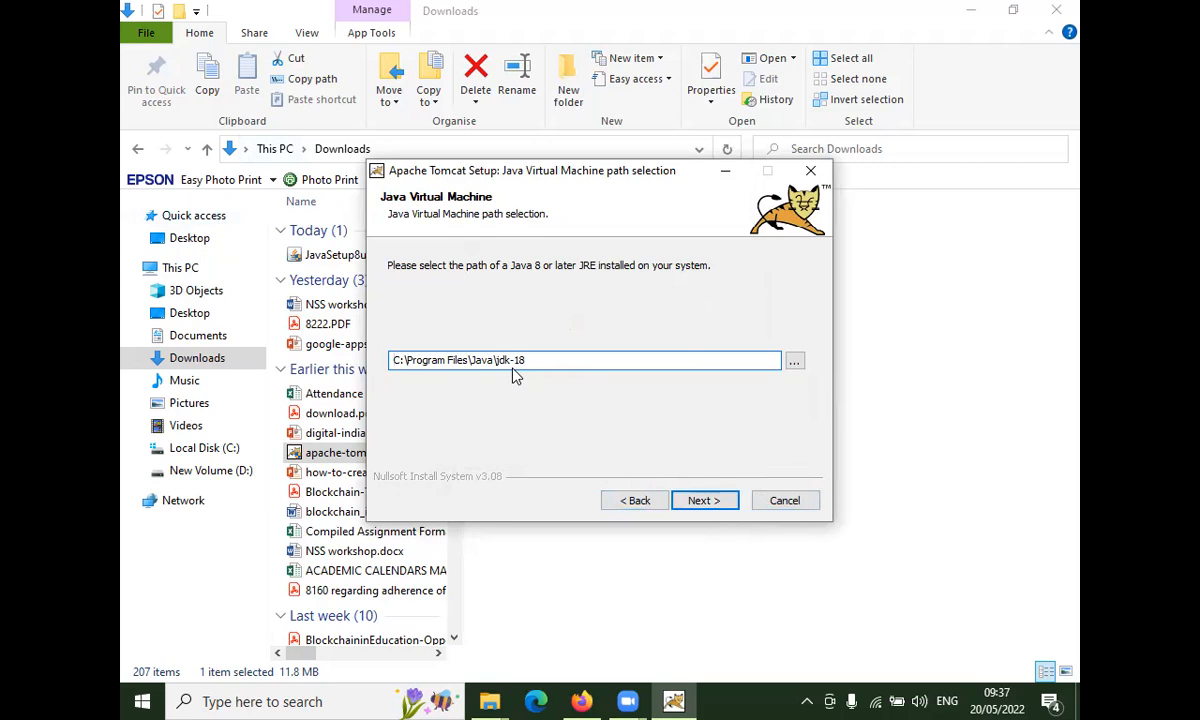
left_click(716, 504)
left_click(716, 504)
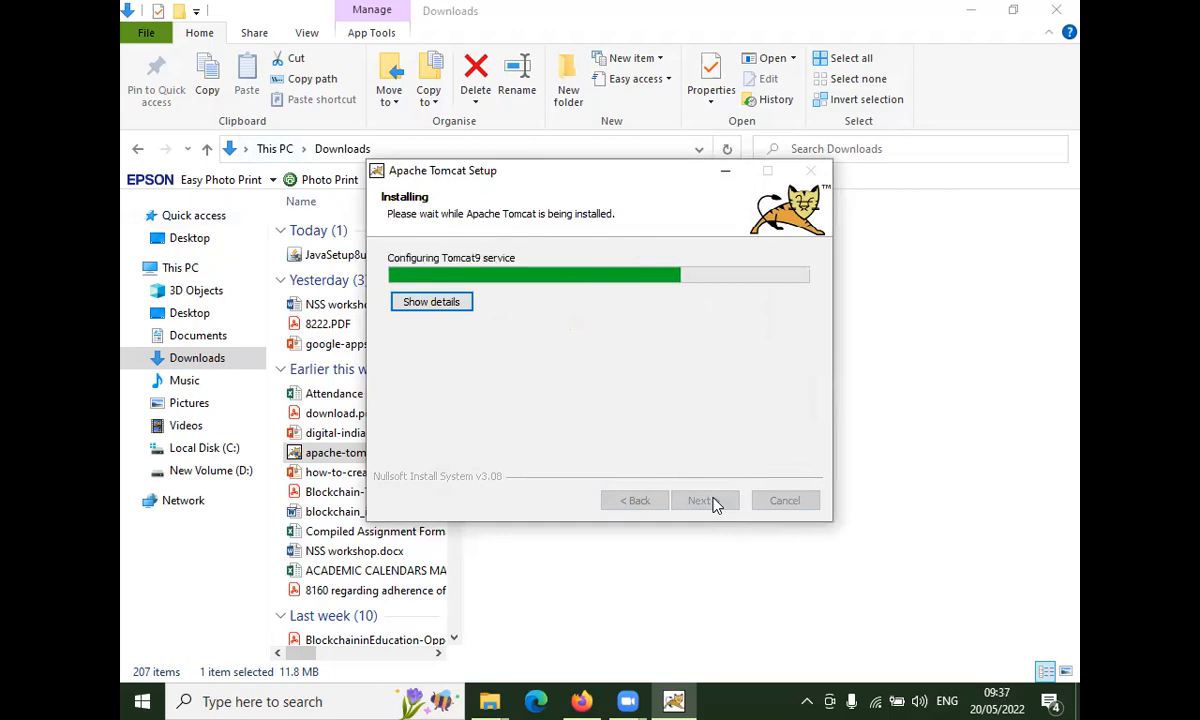
left_click(705, 501)
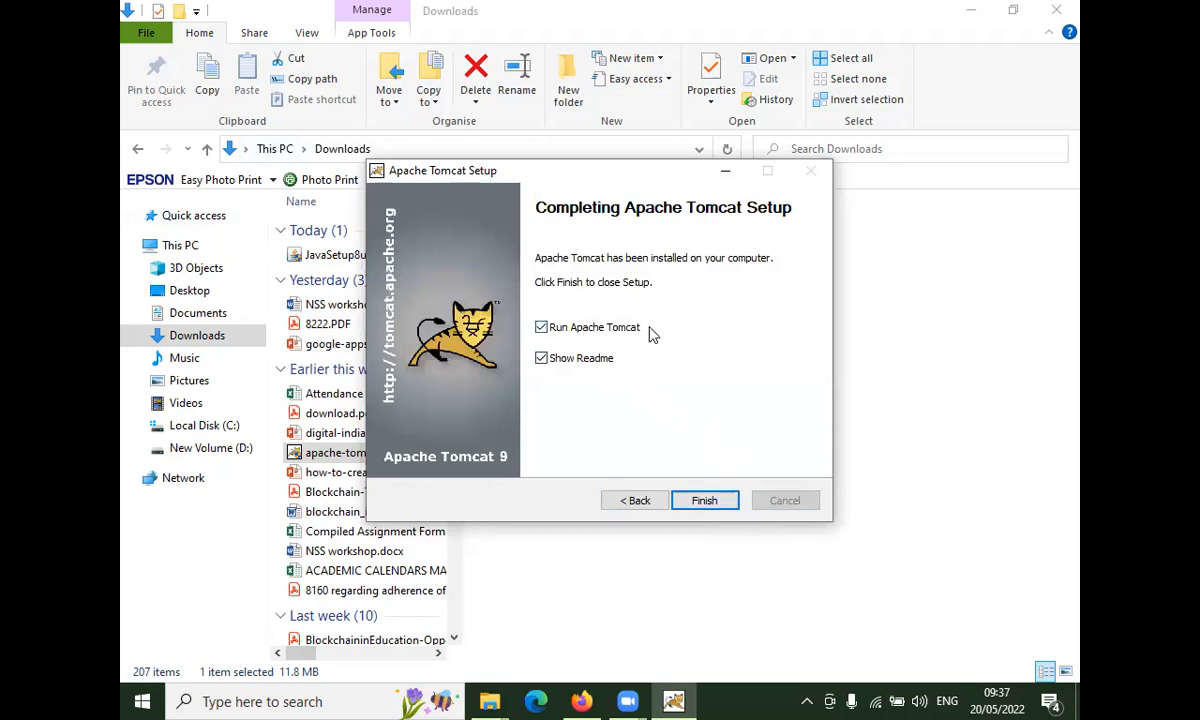
left_click(714, 500)
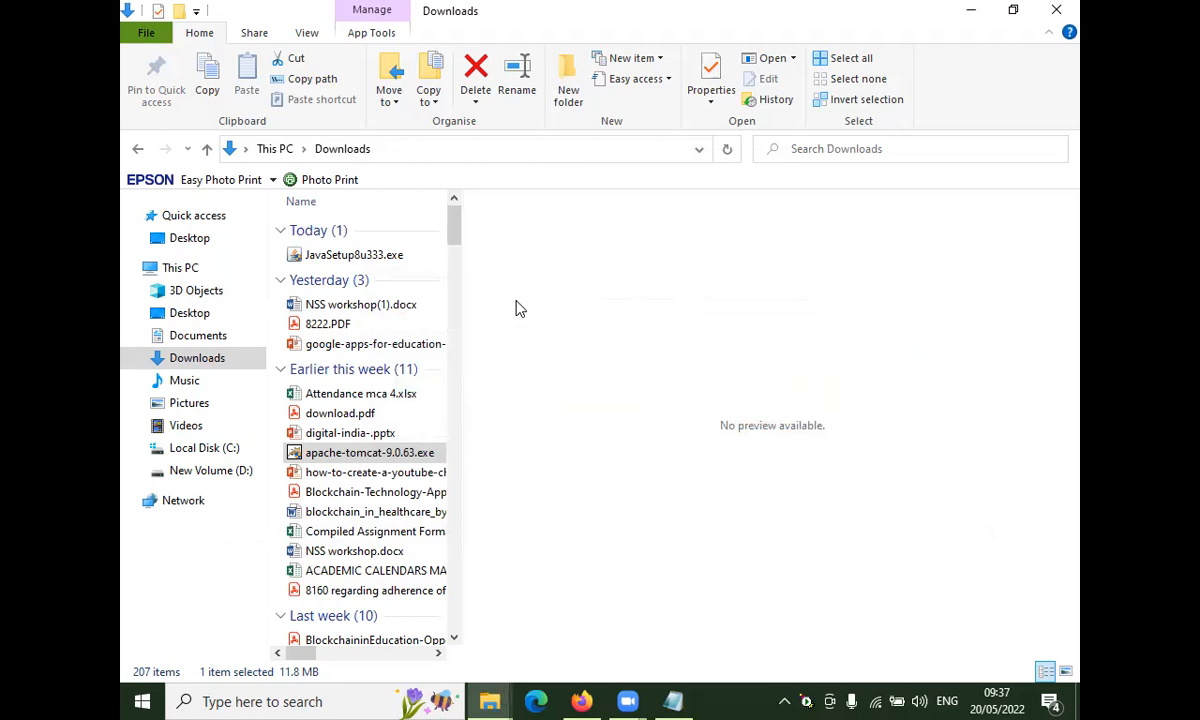
Switch to Firefox and open the Tomcat home page at localhost:8080
left_click(581, 701)
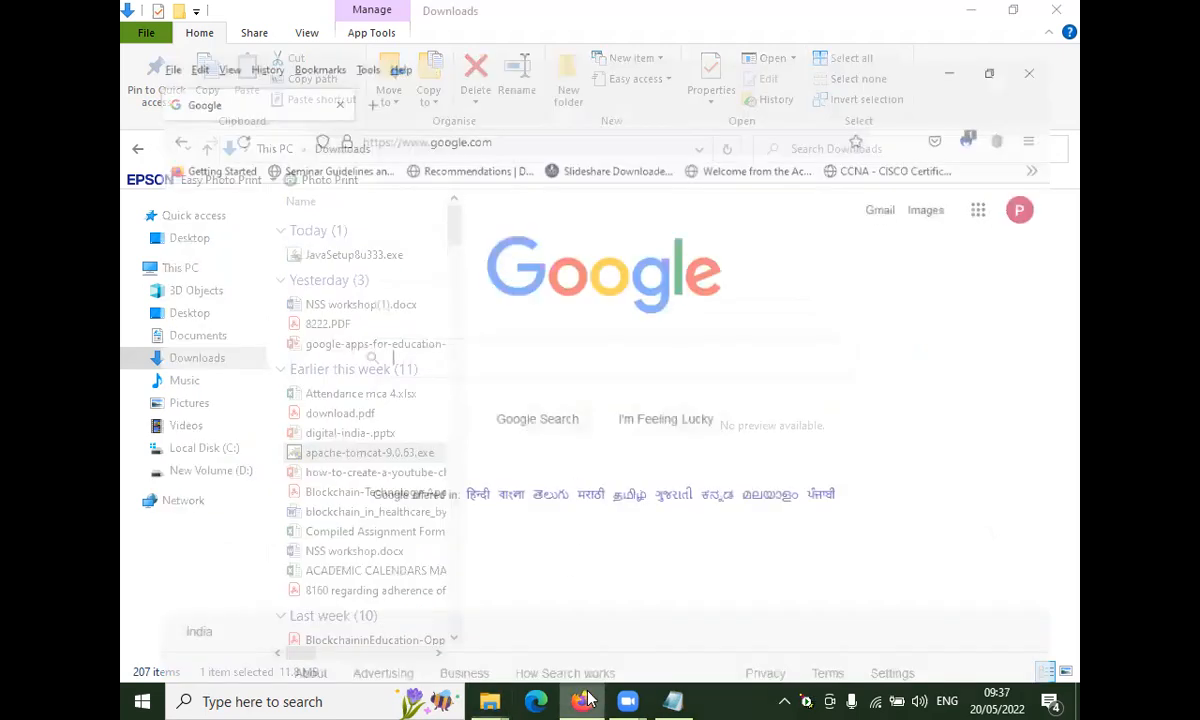
key("ctrl+l")
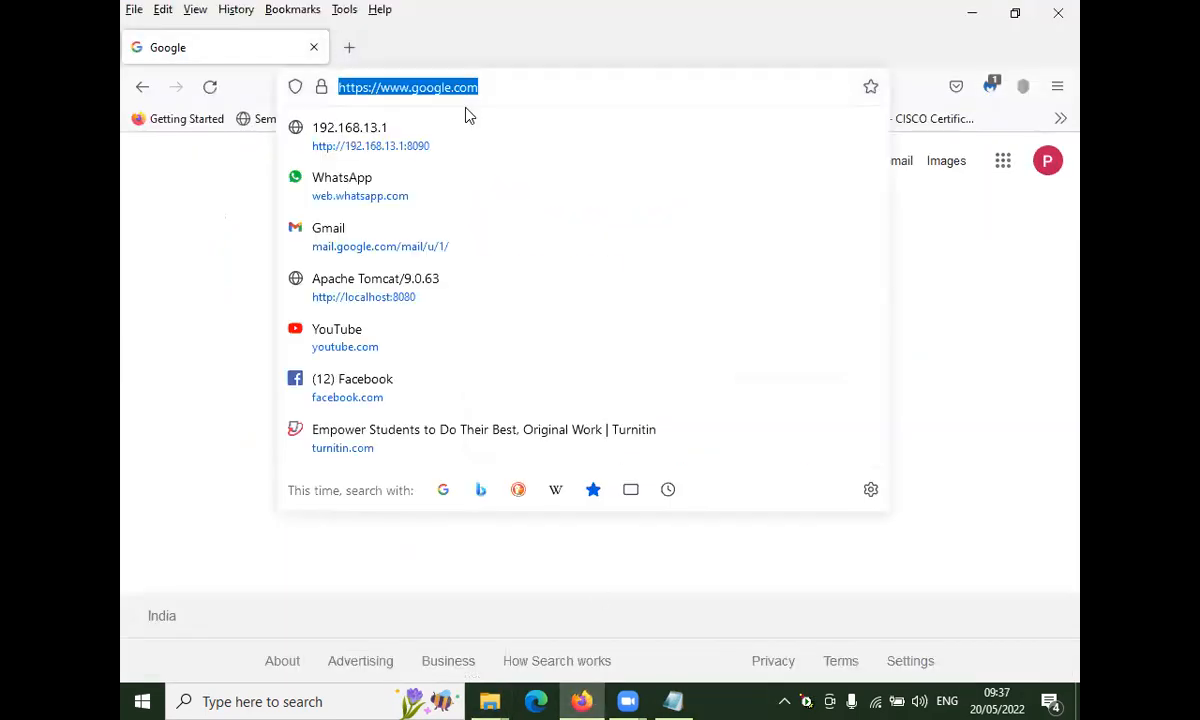
type("localho")
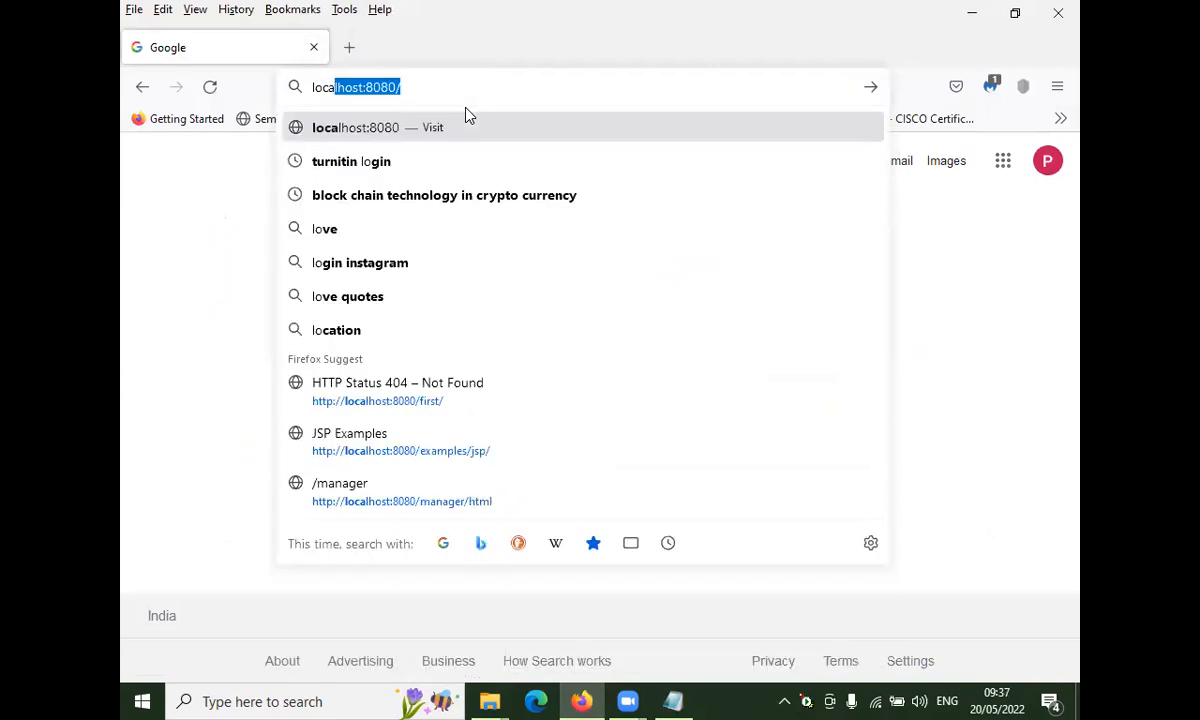
type("st")
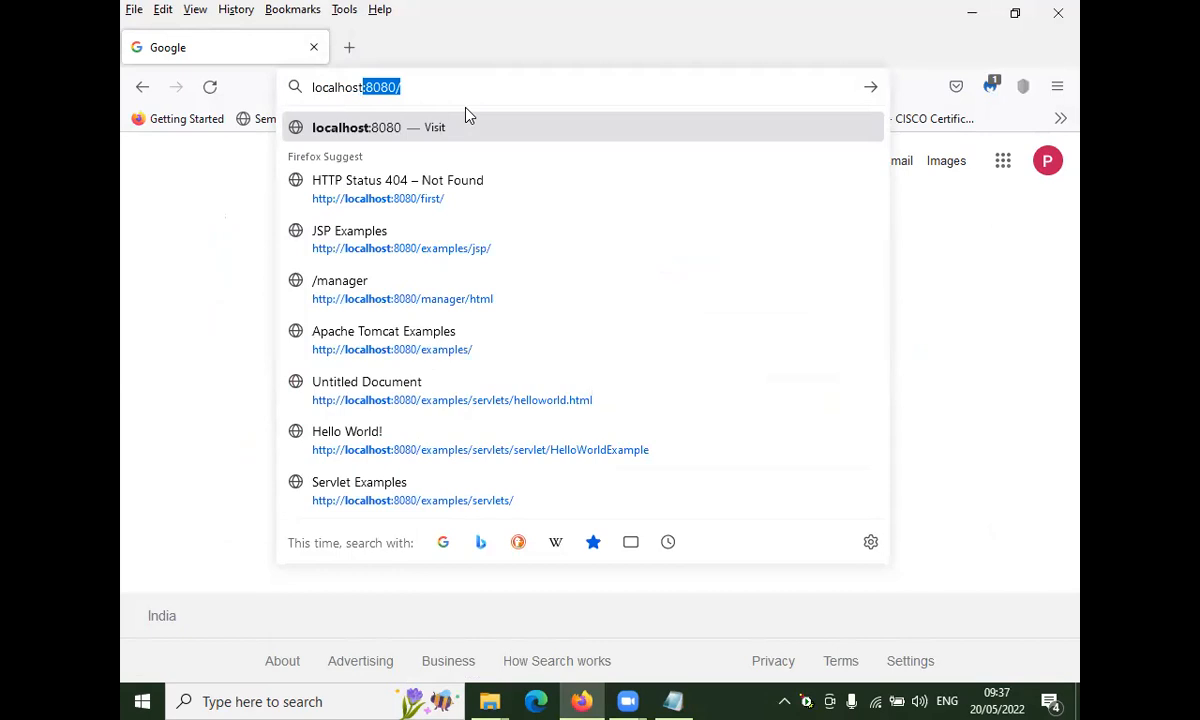
key("Return")
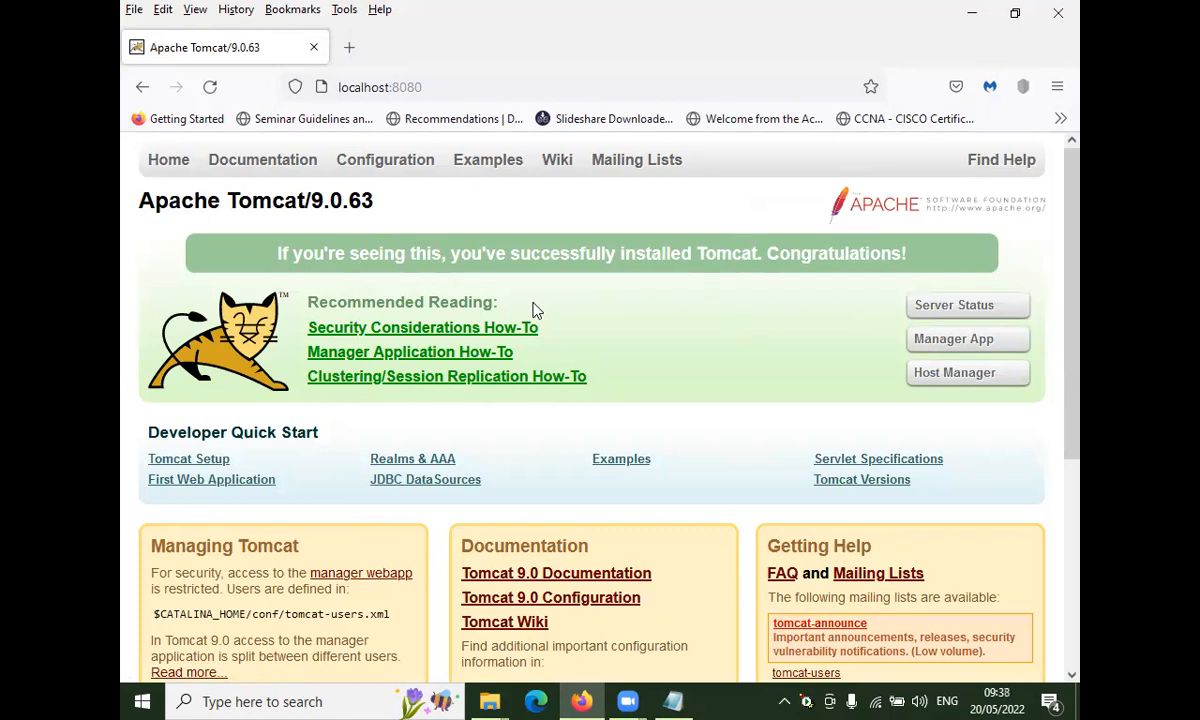
Open Tomcat's Manager App and sign in with the user name manager and the administrator password
left_click(937, 338)
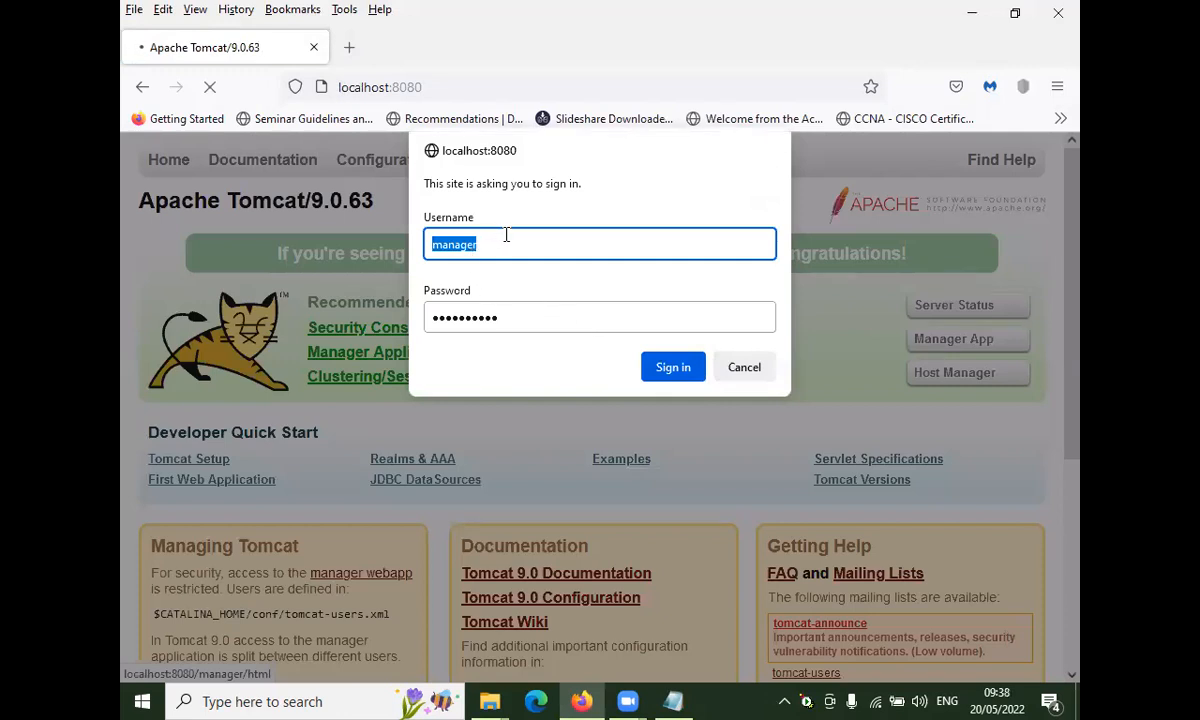
left_click(508, 239)
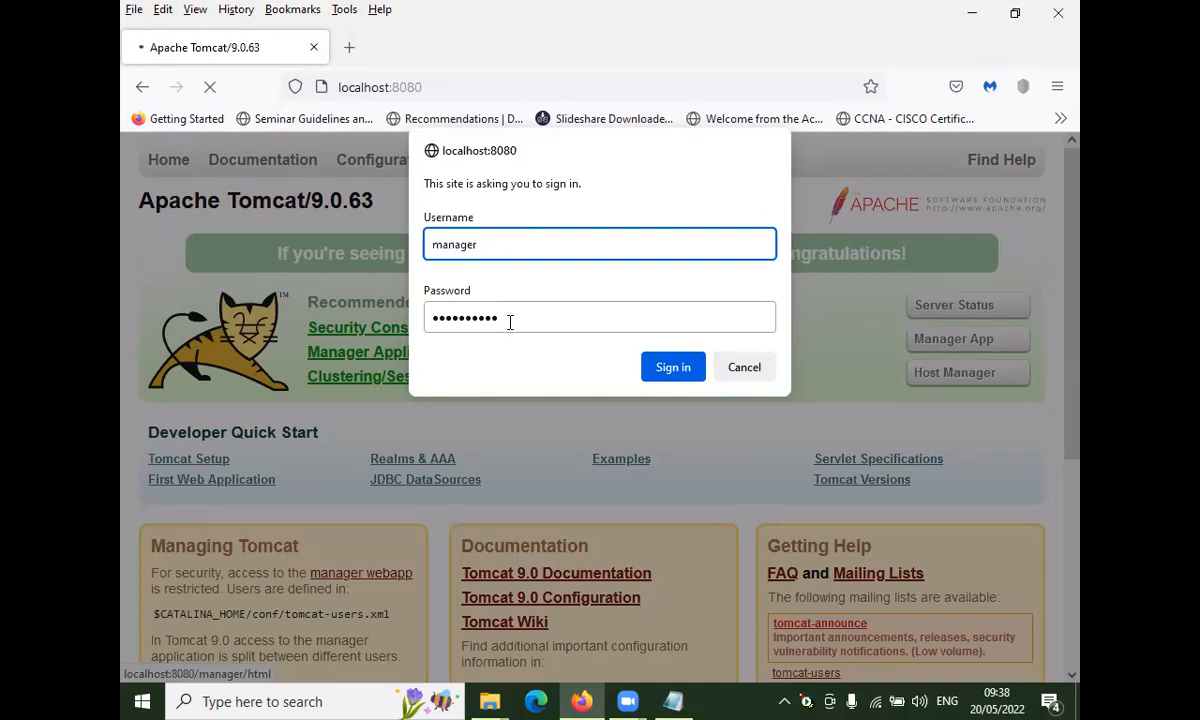
key("Tab")
type("•••••••")
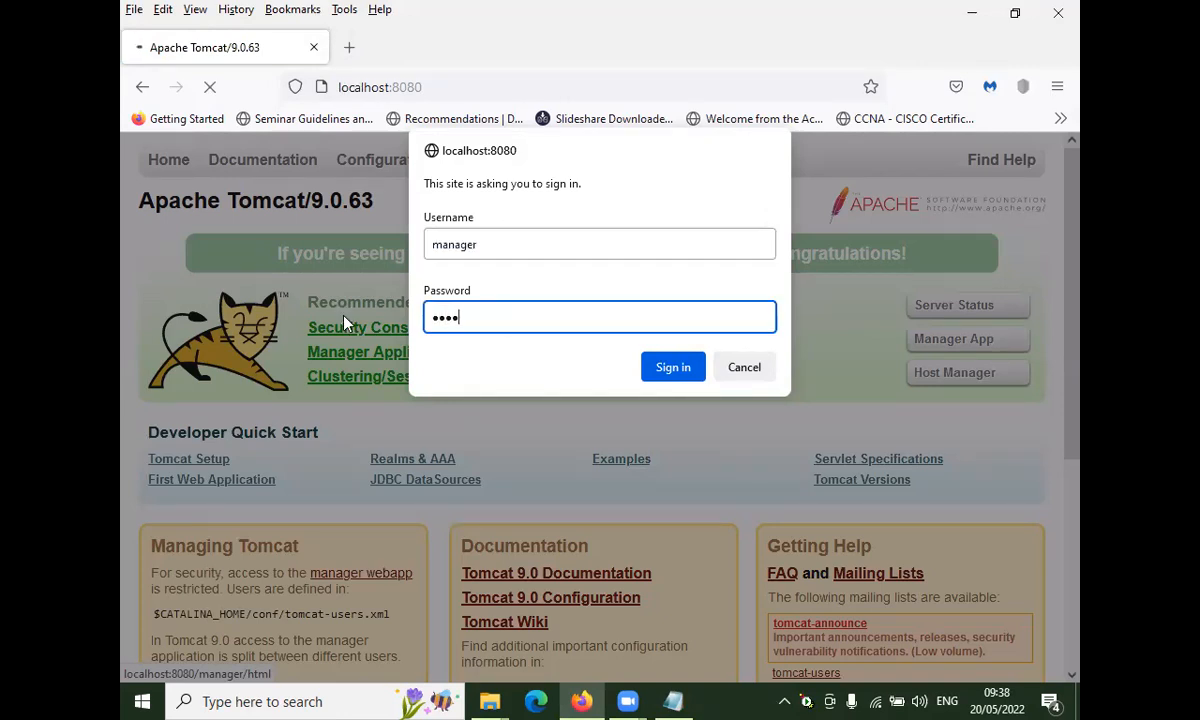
type("•••")
left_click(684, 376)
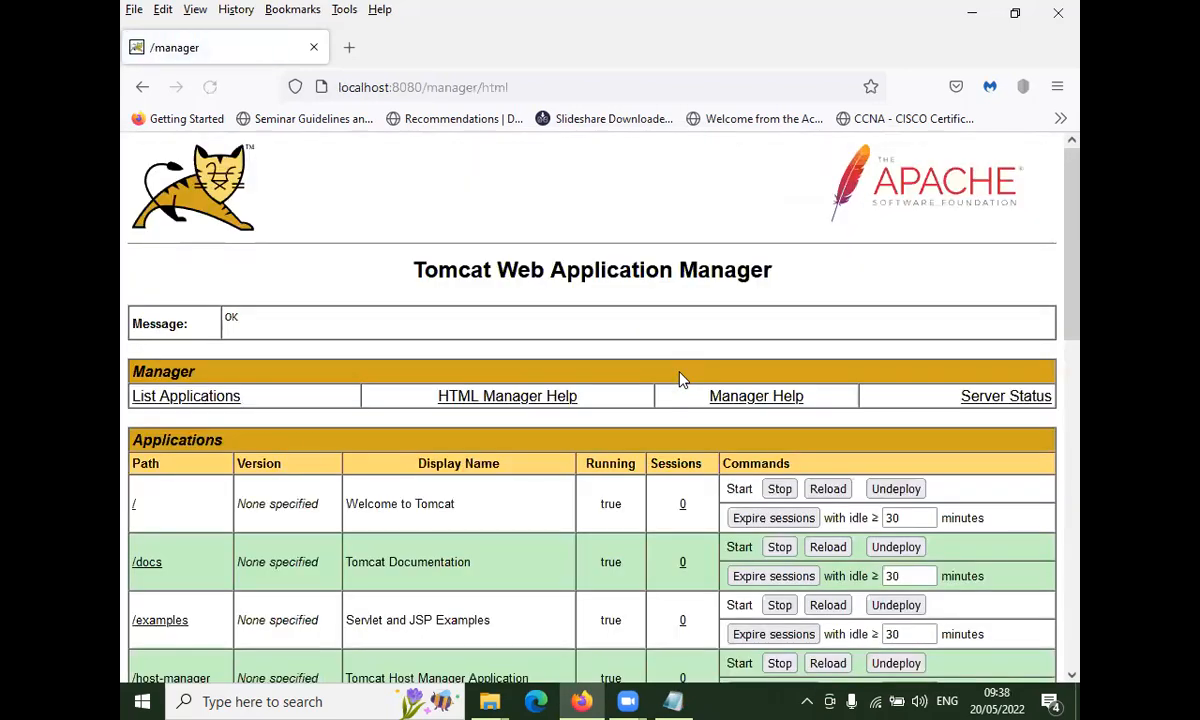
Review the deployed applications in the manager, open /examples and look through its Servlet Examples page
scroll(690, 380, "down", 3)
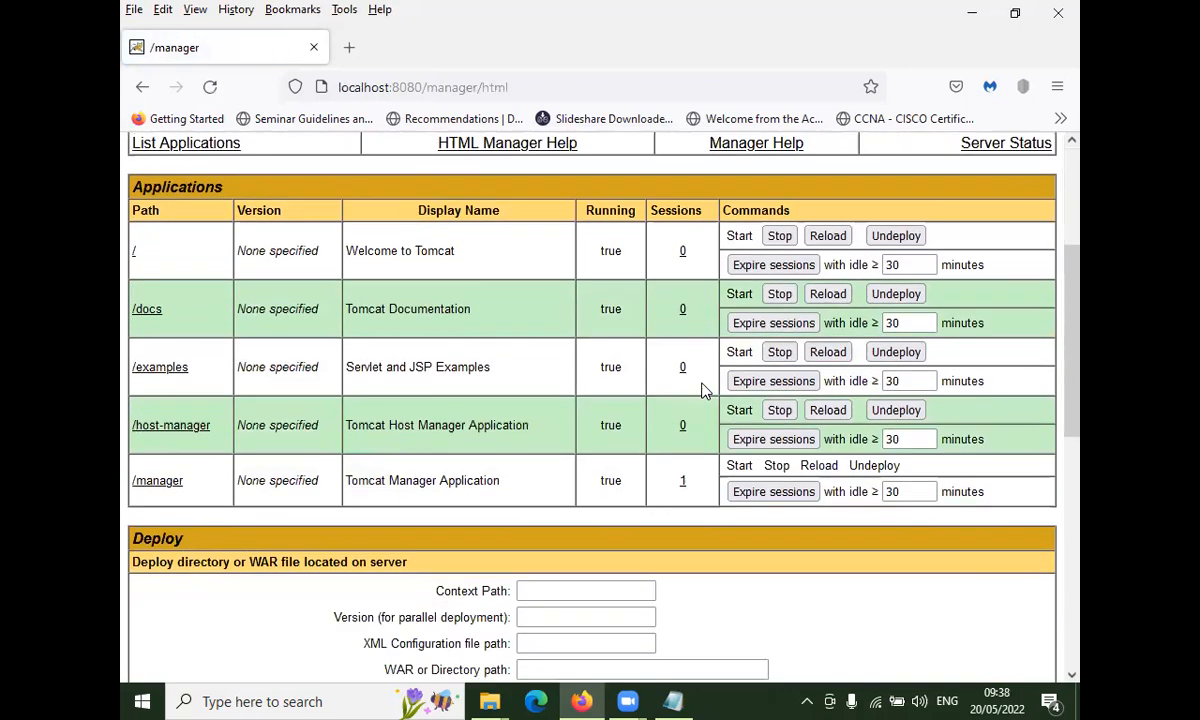
scroll(702, 390, "up", 3)
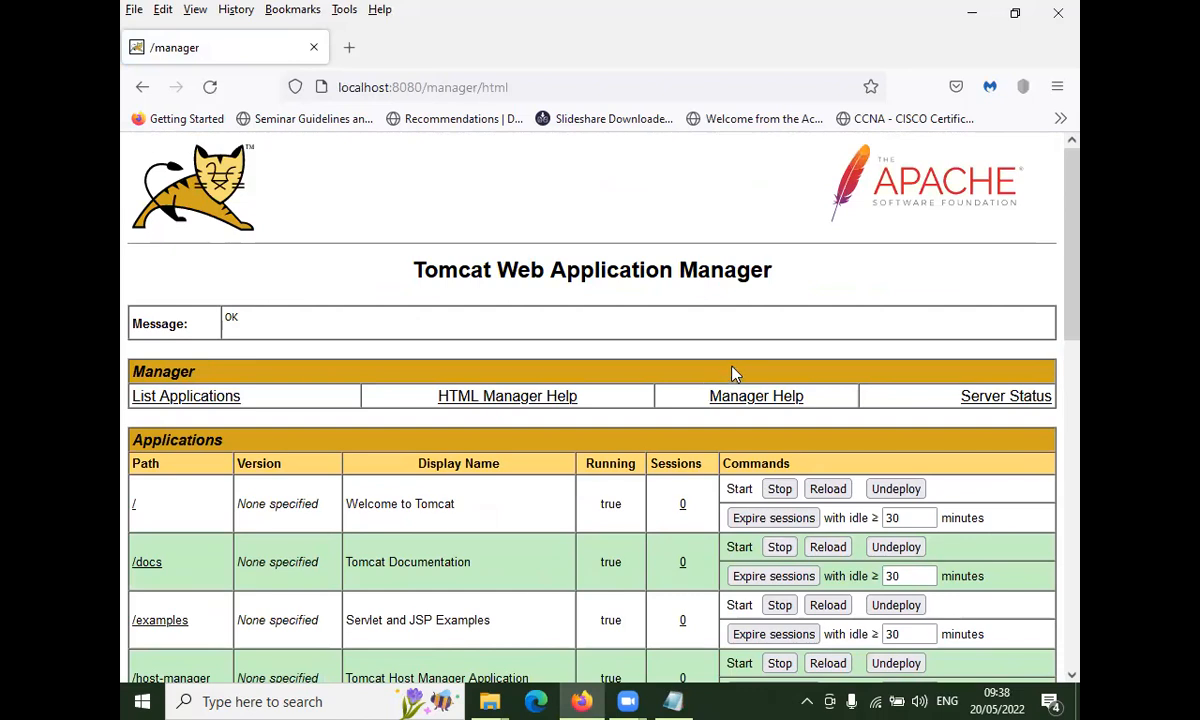
scroll(733, 374, "down", 3)
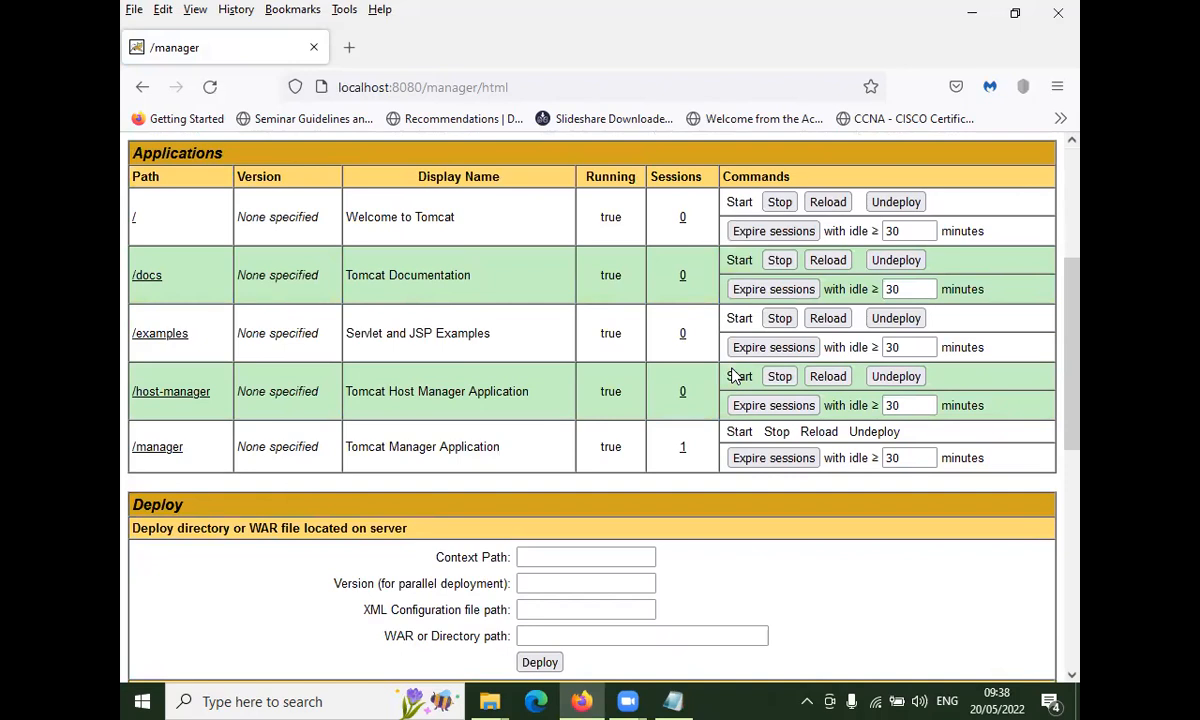
left_click(174, 334)
left_click(190, 198)
scroll(500, 440, "down", 5)
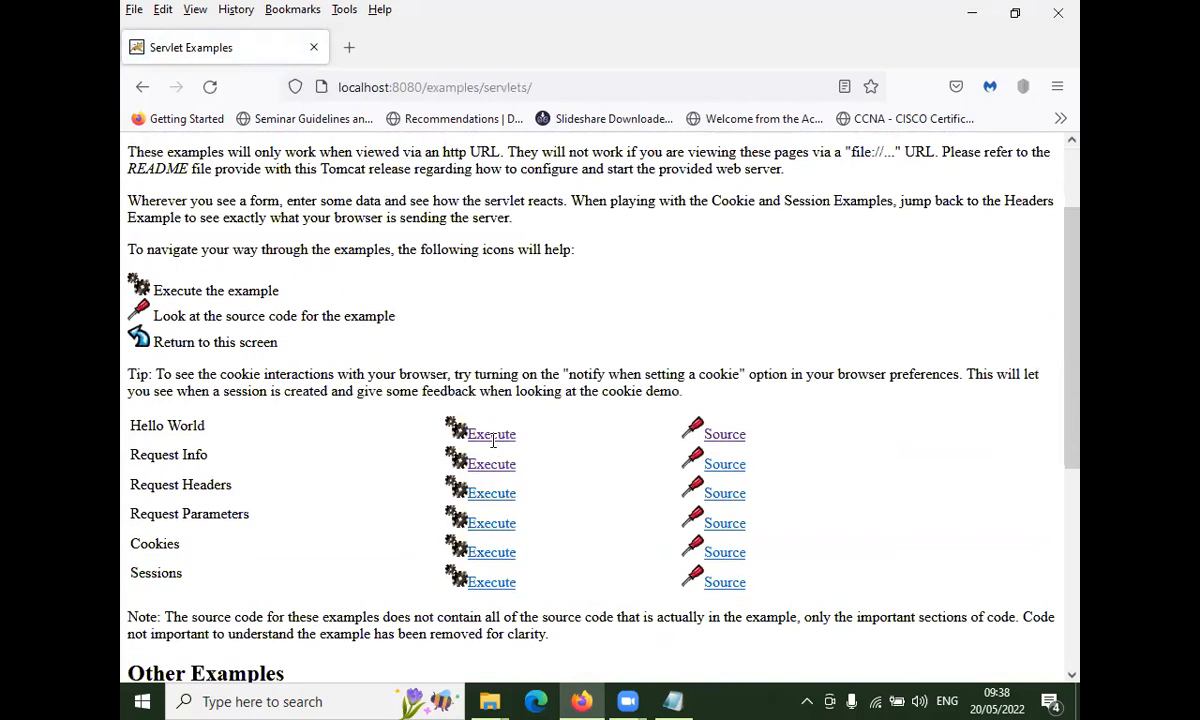
scroll(514, 434, "up", 3)
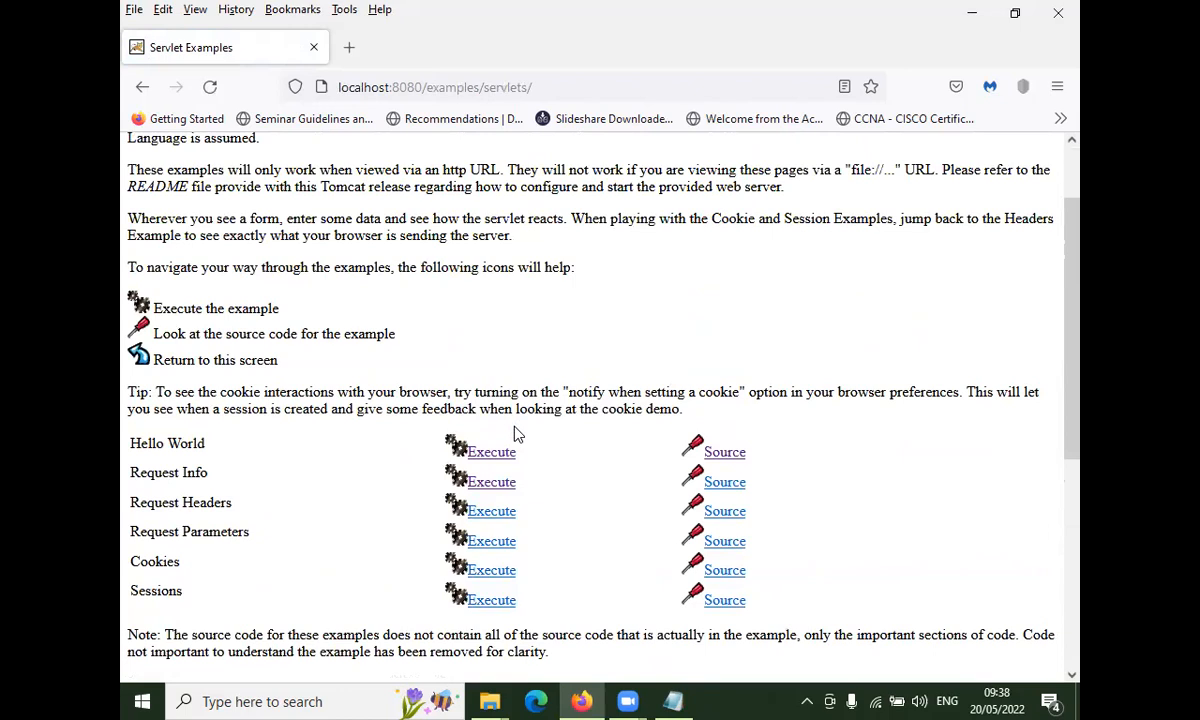
key("super")
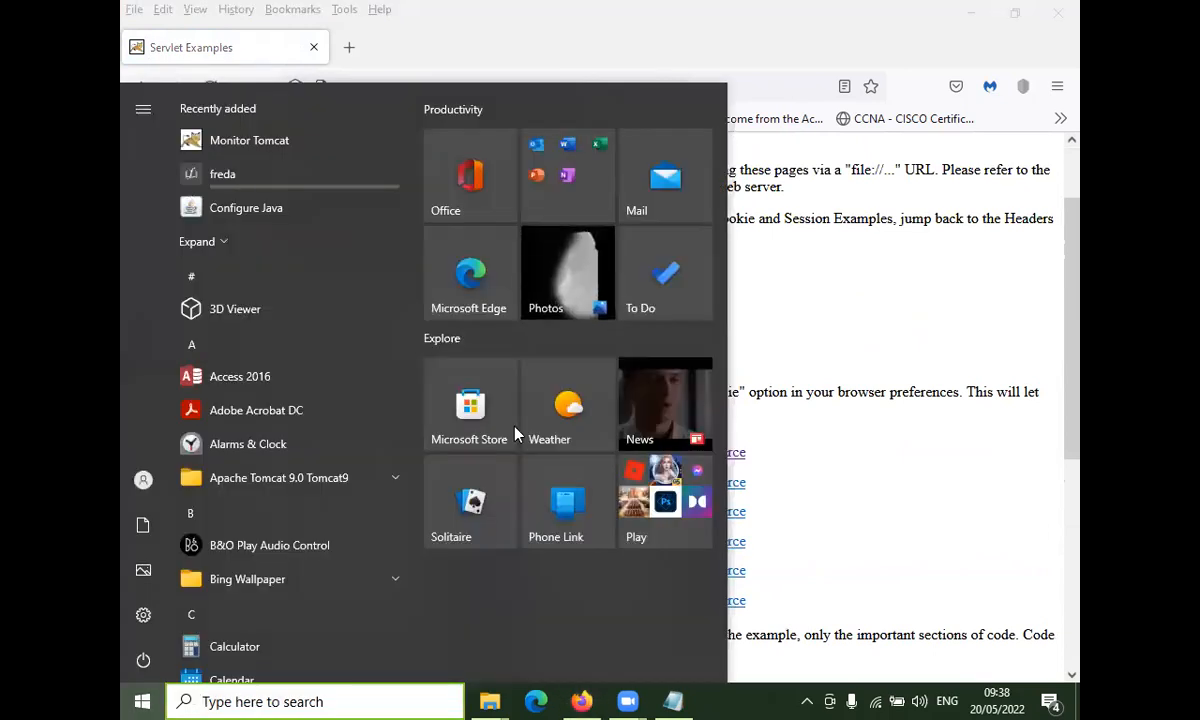
type("enviornment")
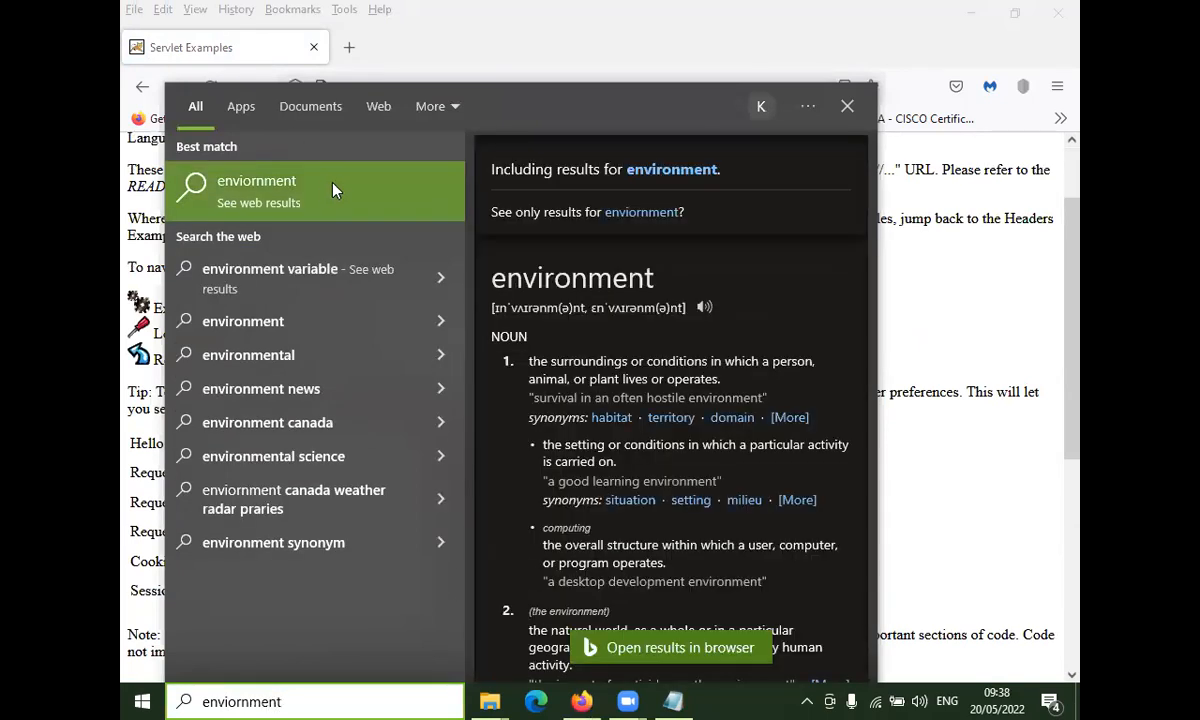
key("Home")
type("system")
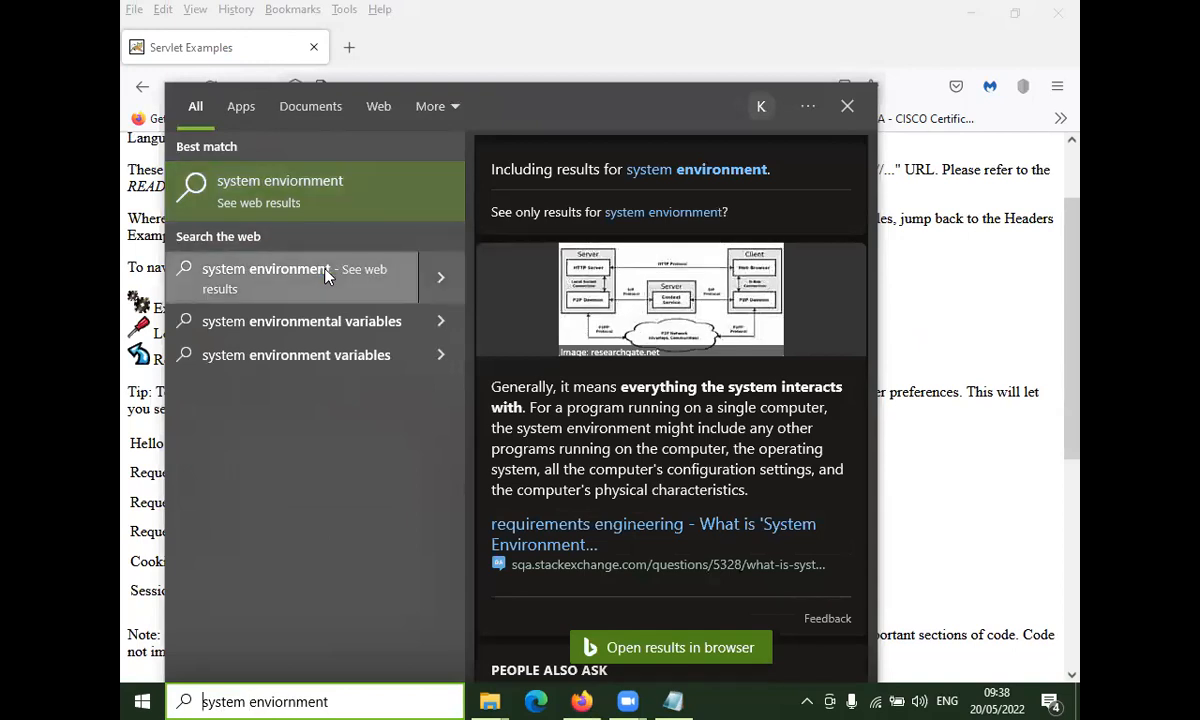
type("edit")
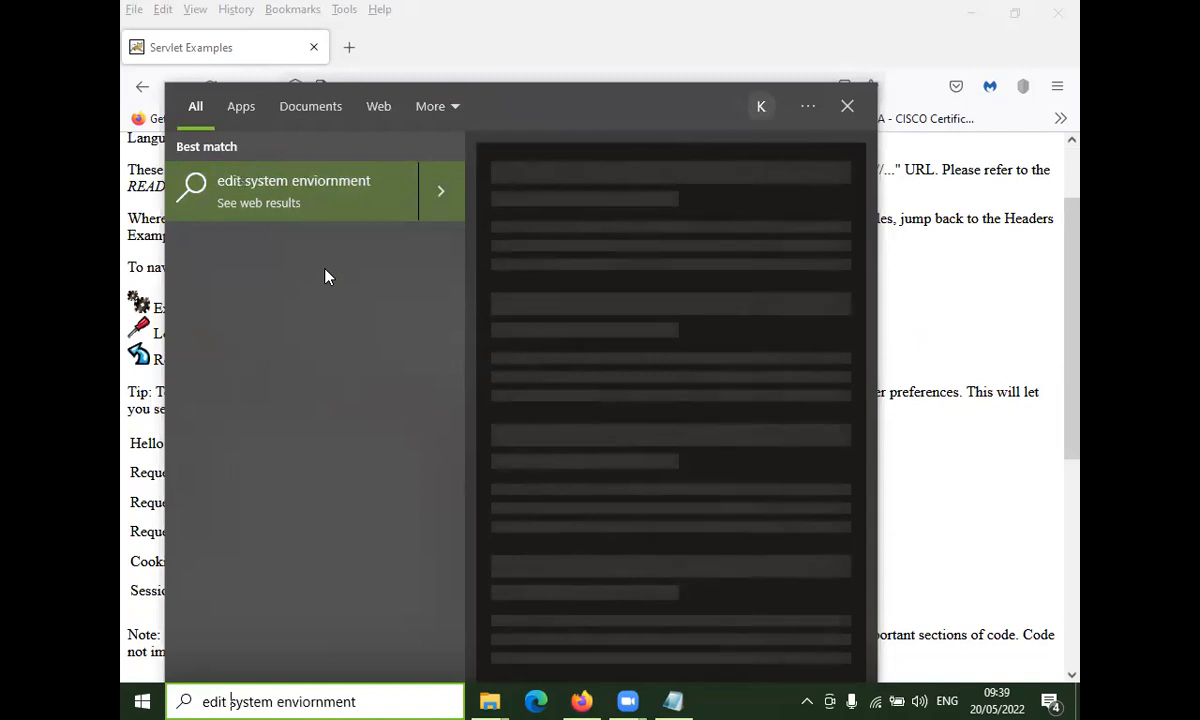
key("Escape")
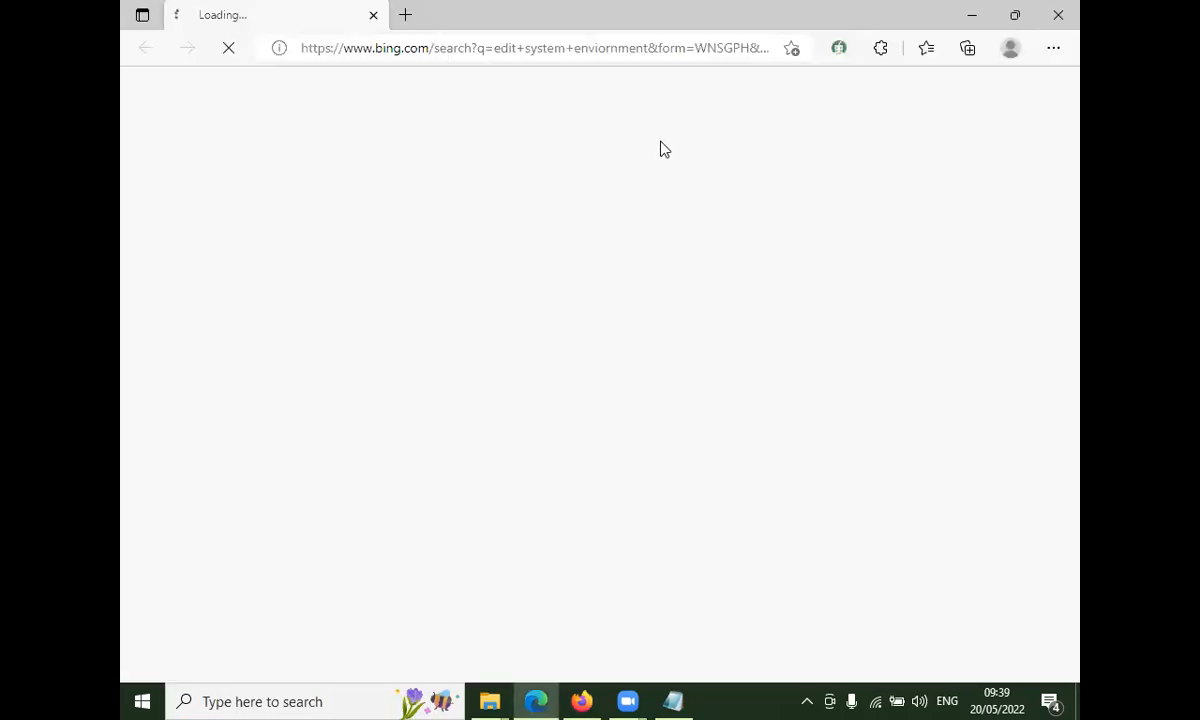
left_click(1060, 14)
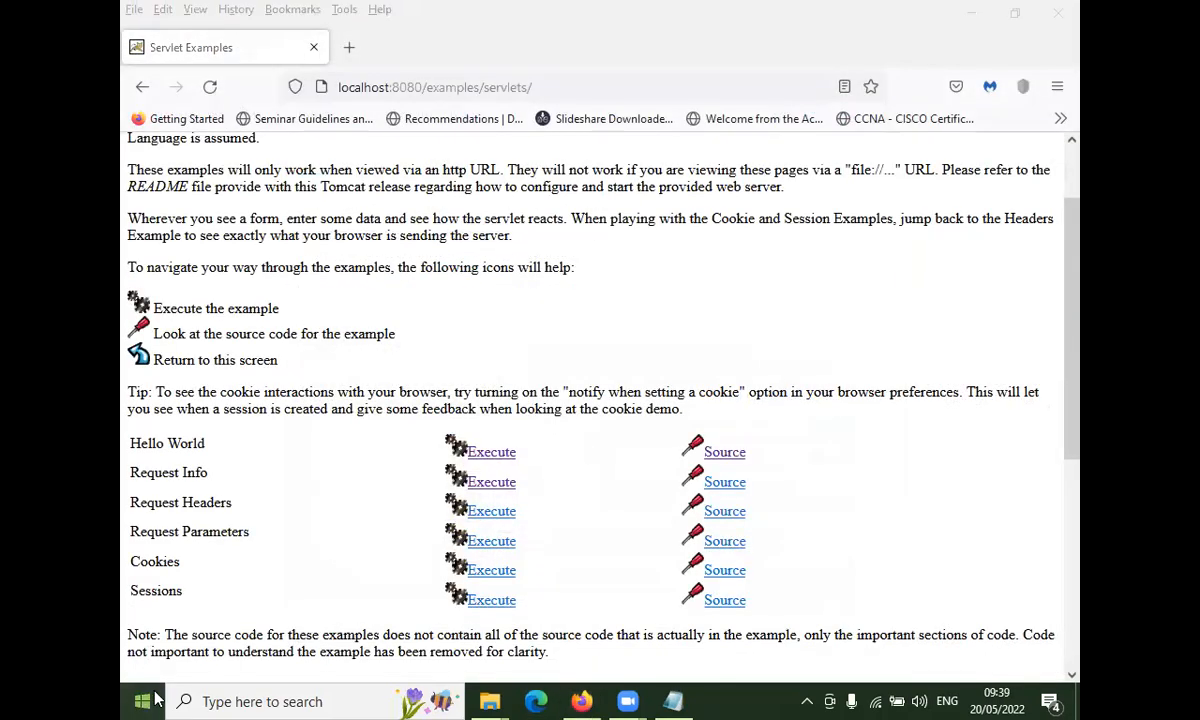
Search Windows for system and open the setting for editing the system environment variables
left_click(150, 700)
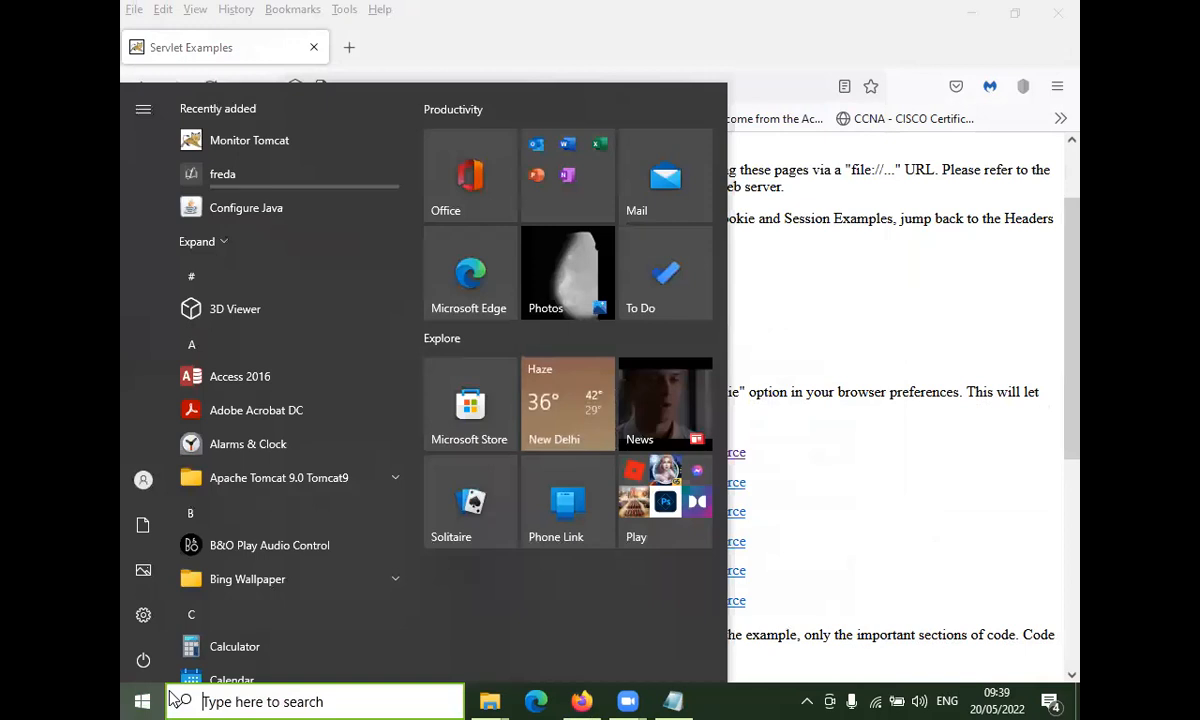
type("system")
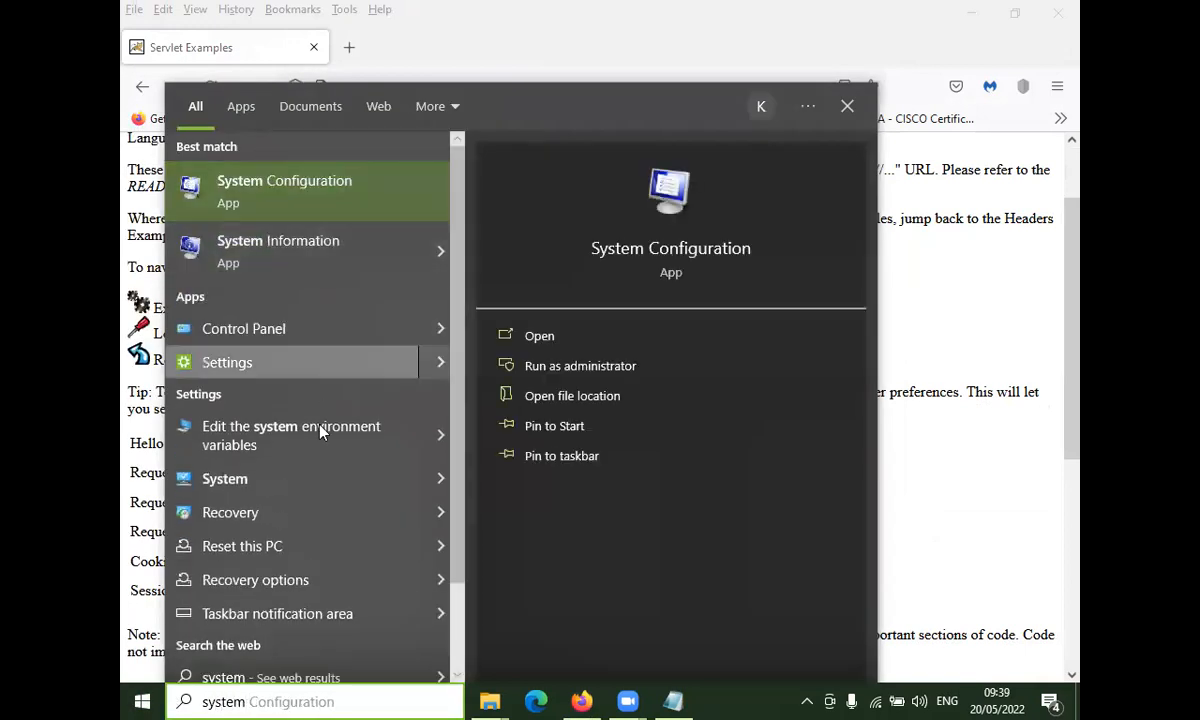
left_click(290, 443)
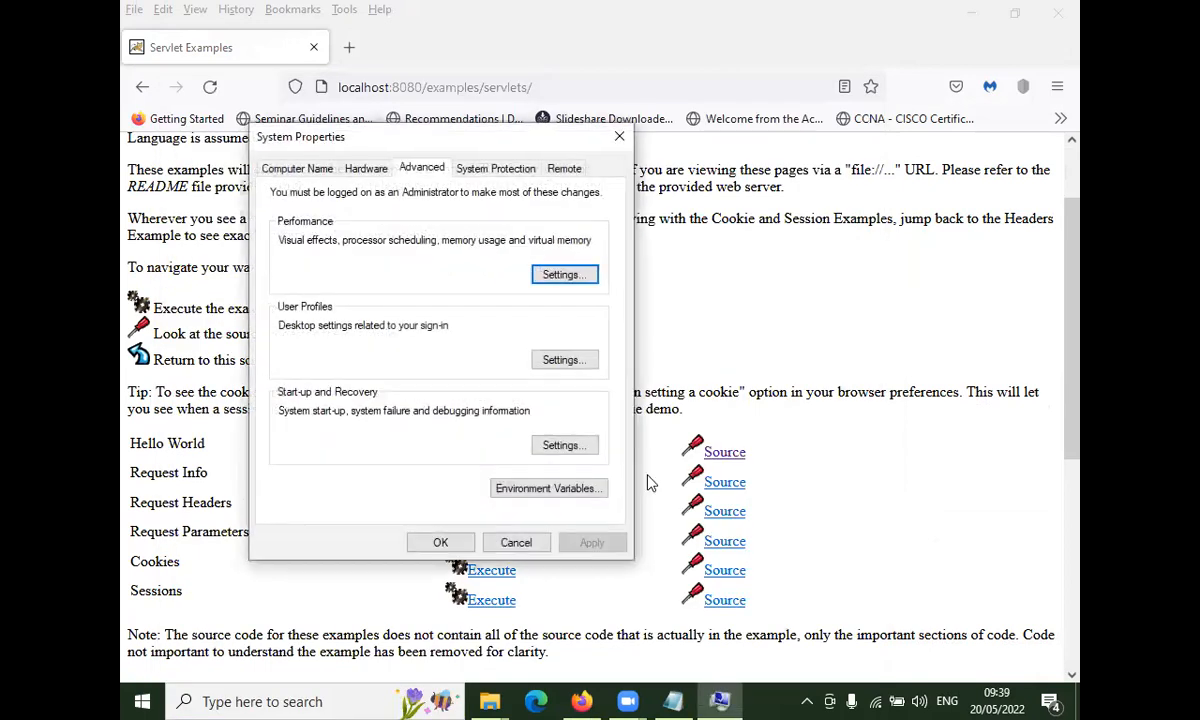
Open the environment variables, start editing the user variable classpath and browse to C:\Program Files for its file
left_click(557, 489)
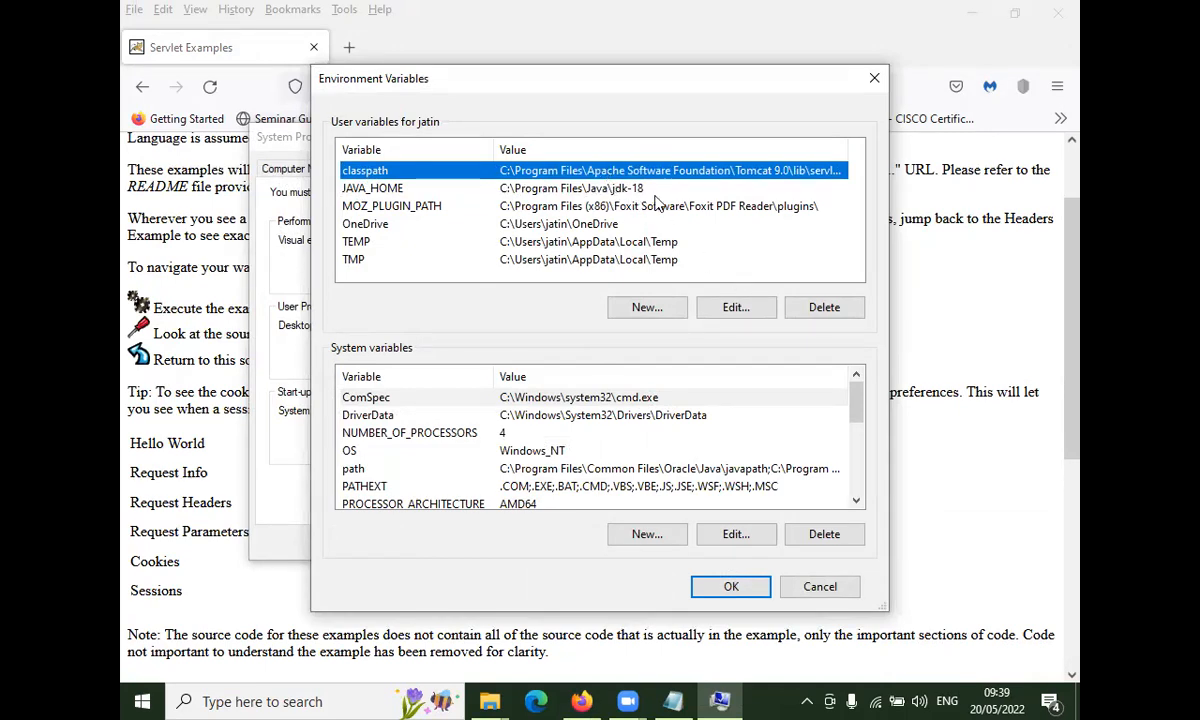
left_click(741, 313)
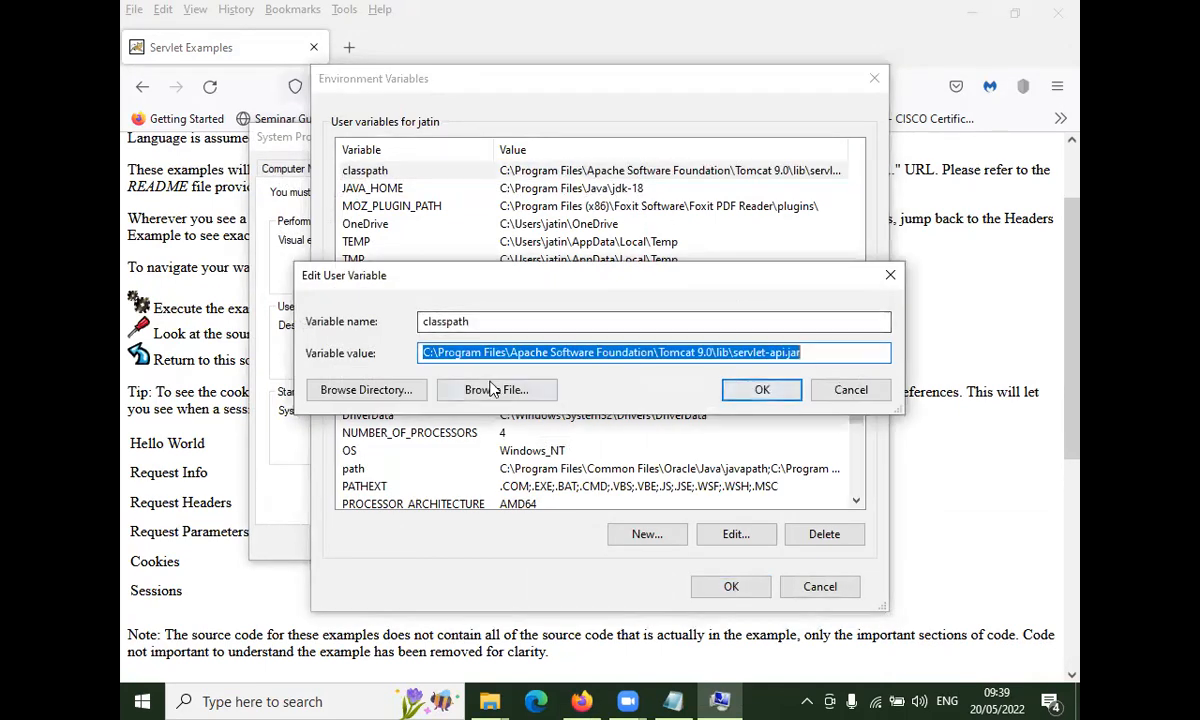
left_click(482, 391)
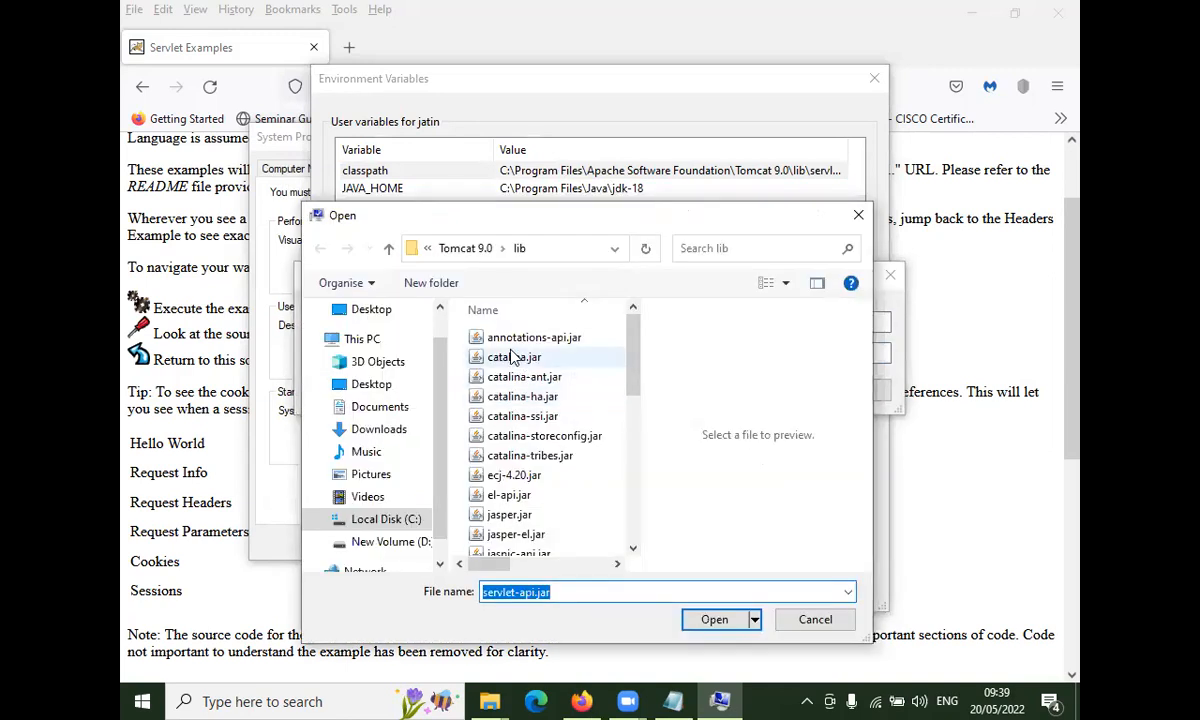
scroll(523, 500, "down", 2)
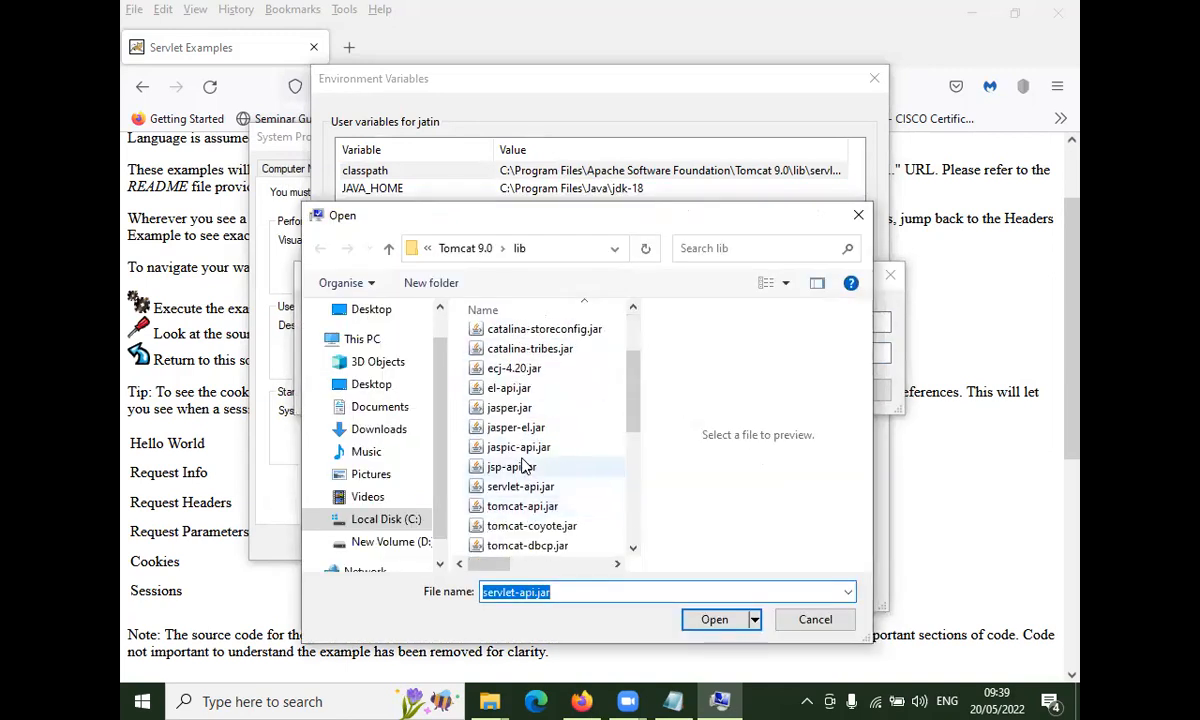
left_click(555, 244)
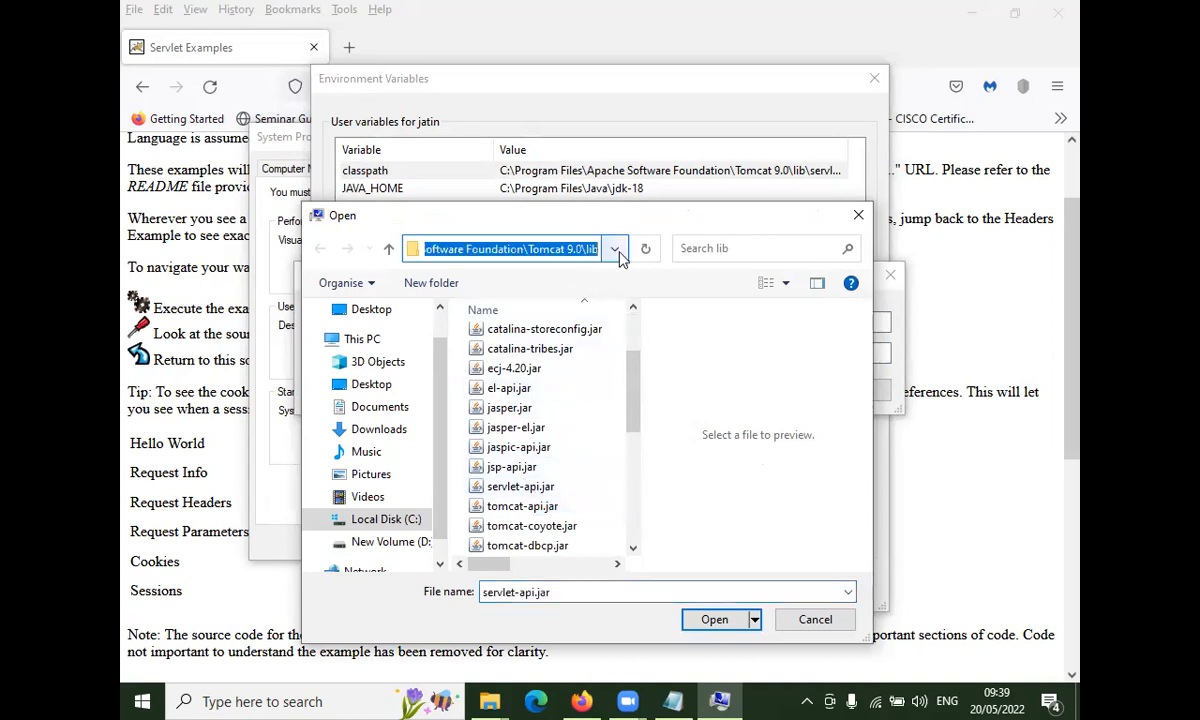
left_click(616, 251)
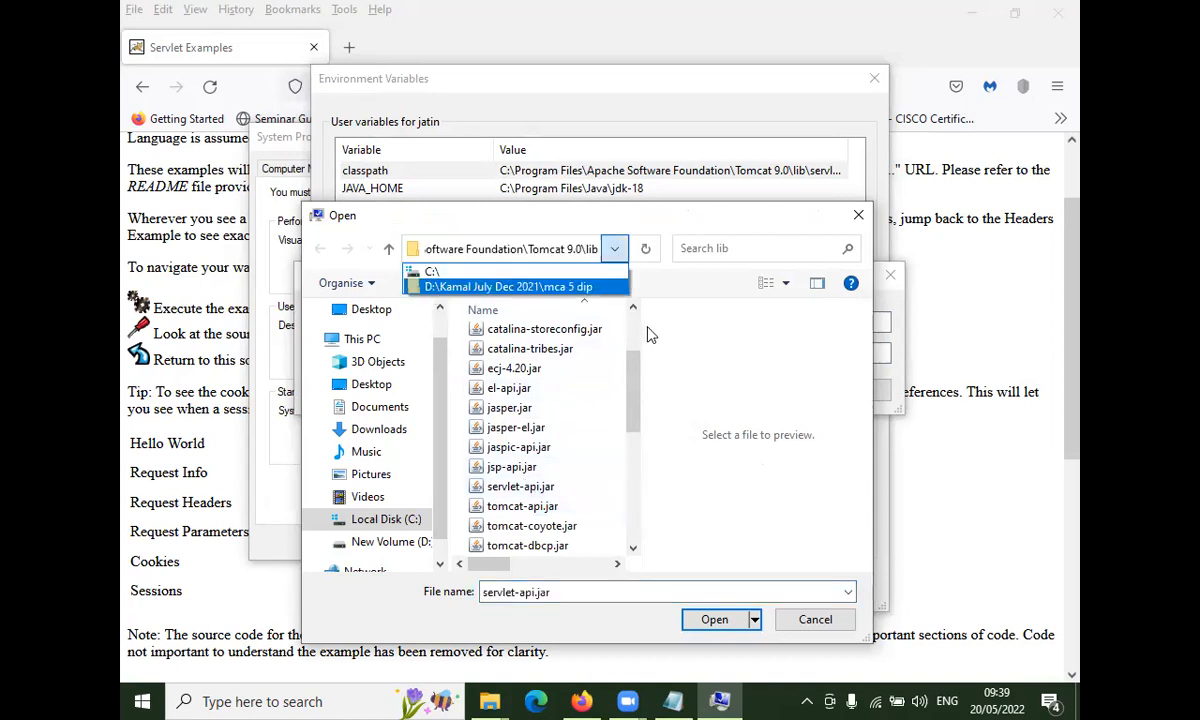
left_click(607, 306)
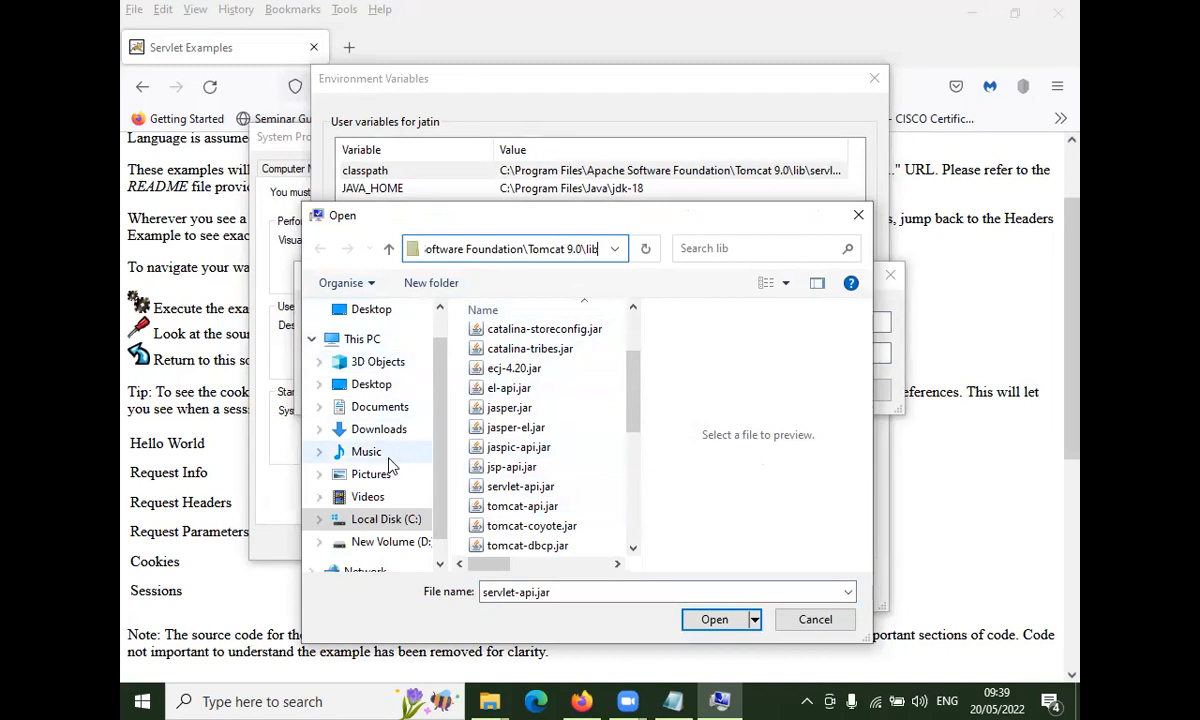
left_click(386, 519)
left_click(545, 377)
double_click(548, 385)
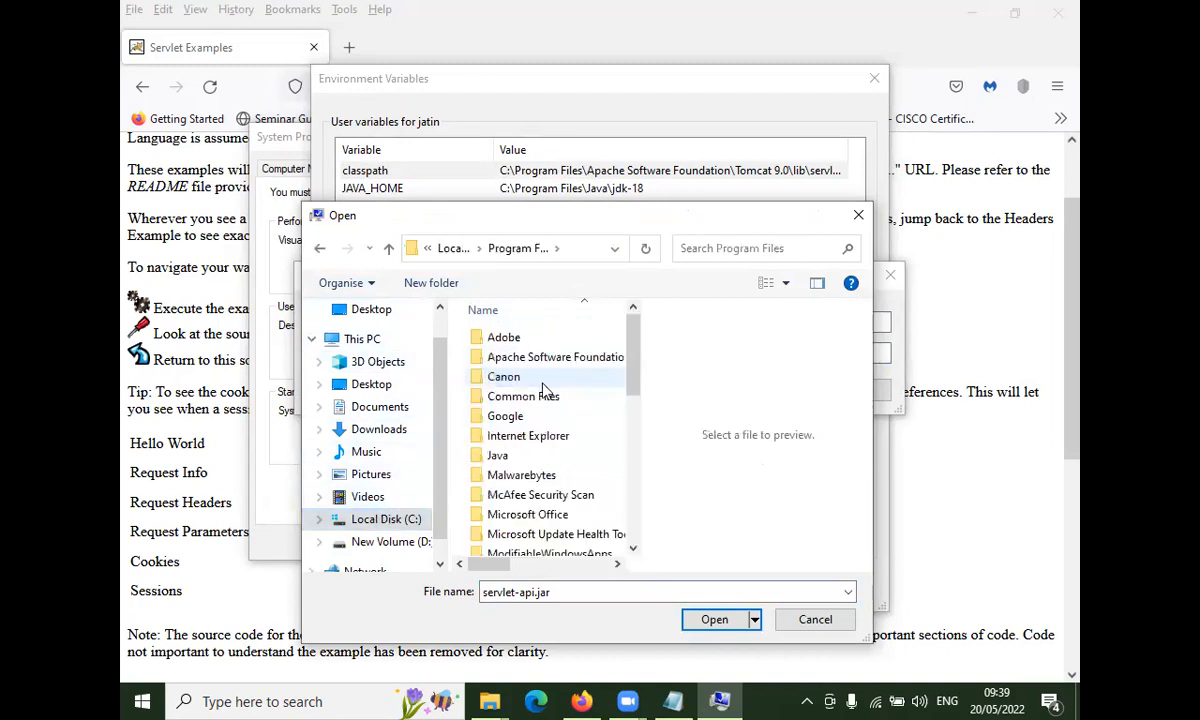
double_click(522, 455)
double_click(522, 338)
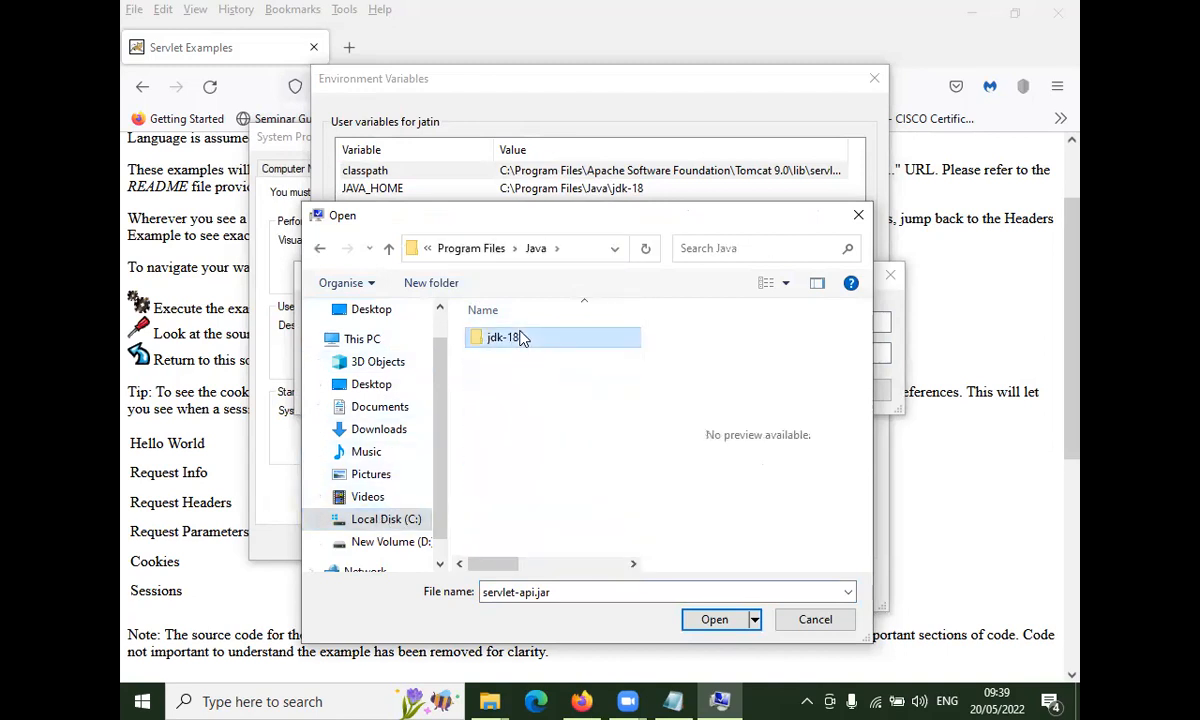
double_click(522, 437)
scroll(600, 440, "down", 1)
scroll(605, 429, "up", 1)
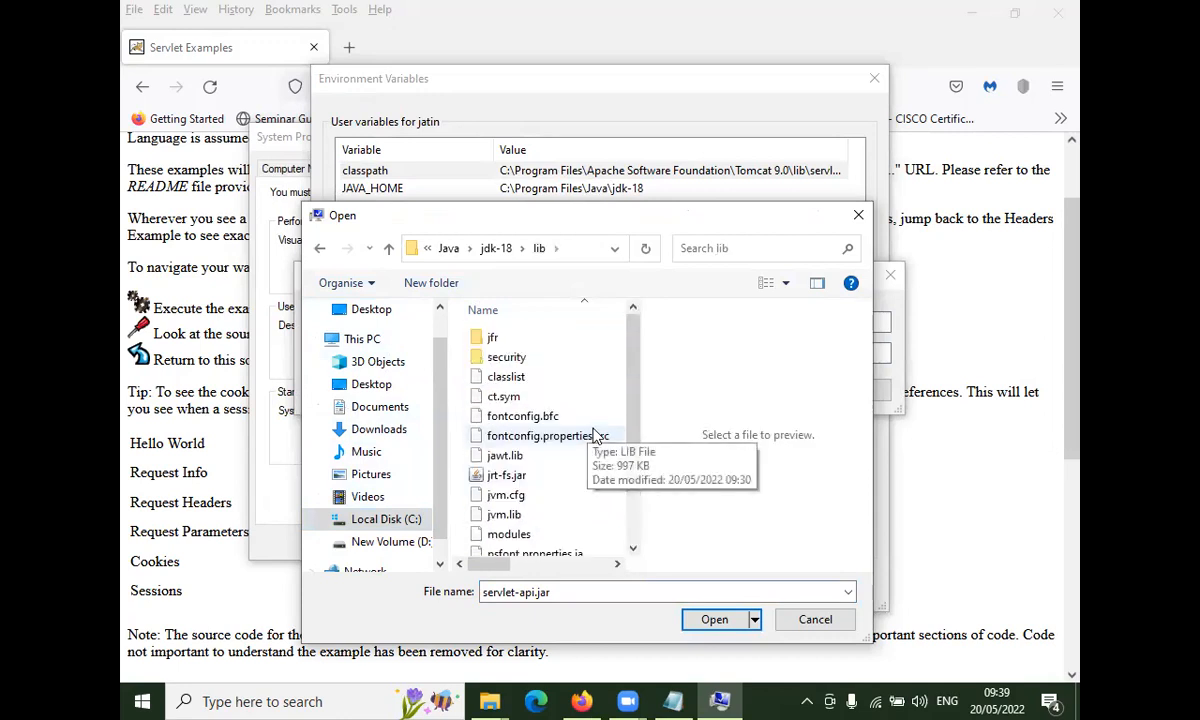
left_click(389, 248)
left_click(389, 248)
left_click(389, 248)
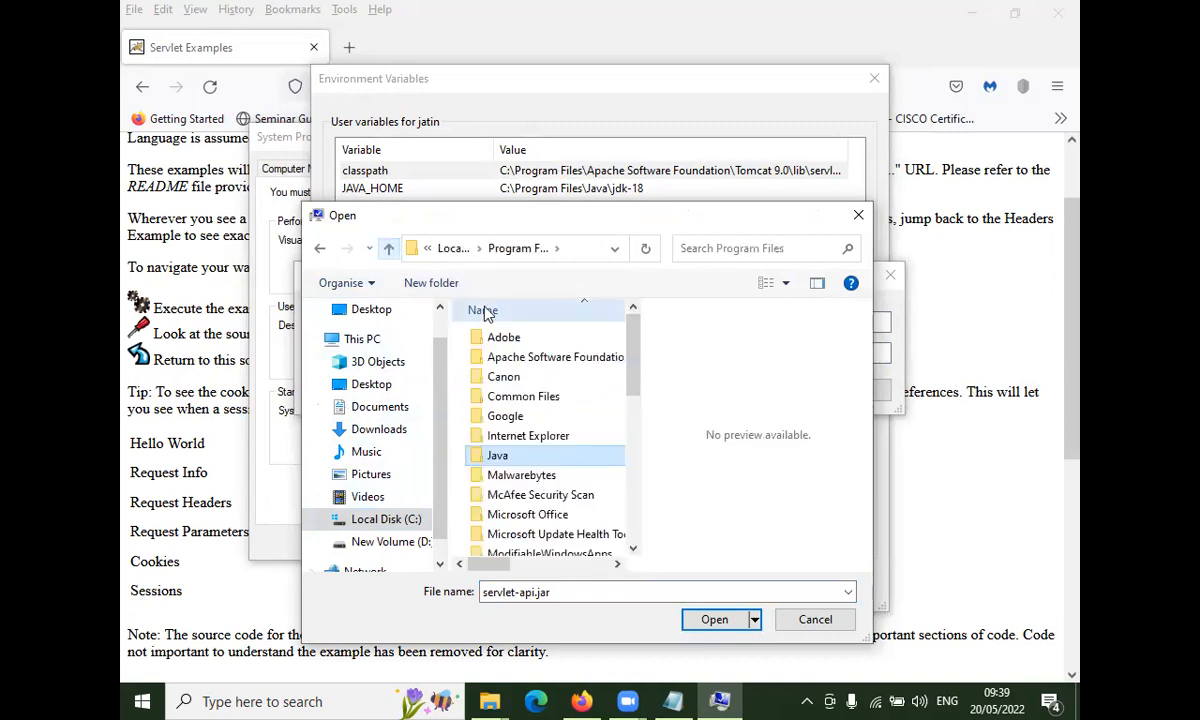
Set the classpath user variable to servlet-api.jar from Apache Software Foundation\Tomcat 9.0\lib
double_click(550, 358)
double_click(505, 345)
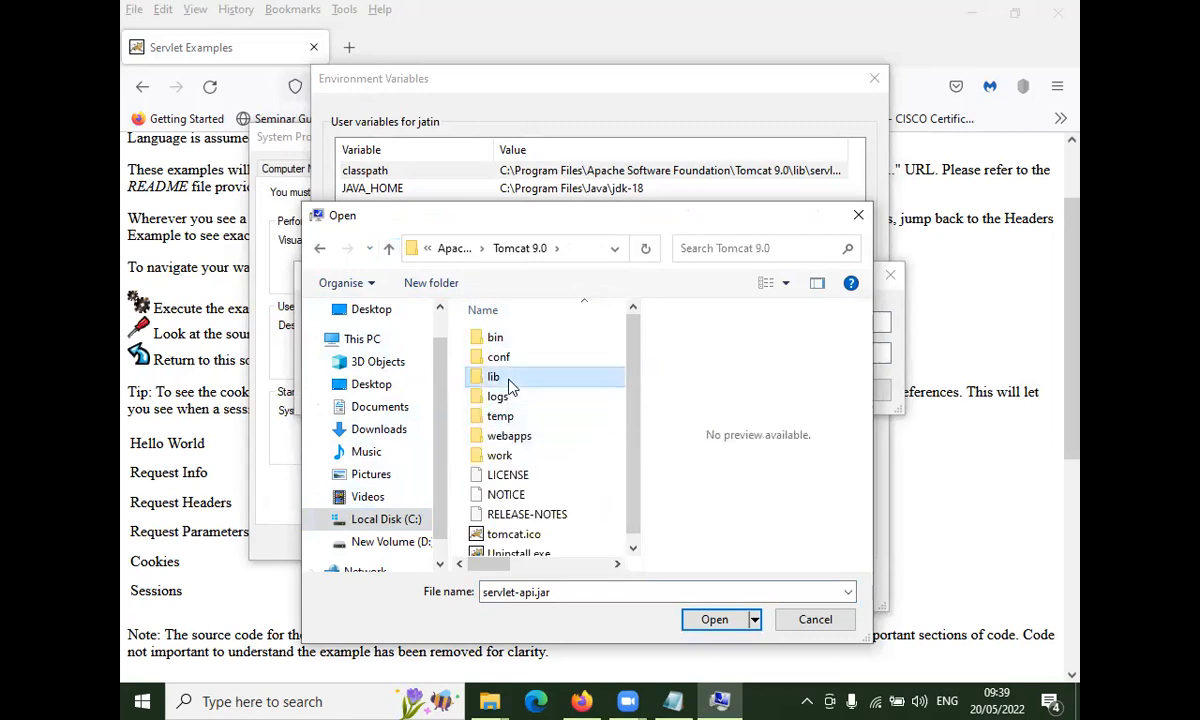
double_click(506, 379)
scroll(540, 545, "down", 1)
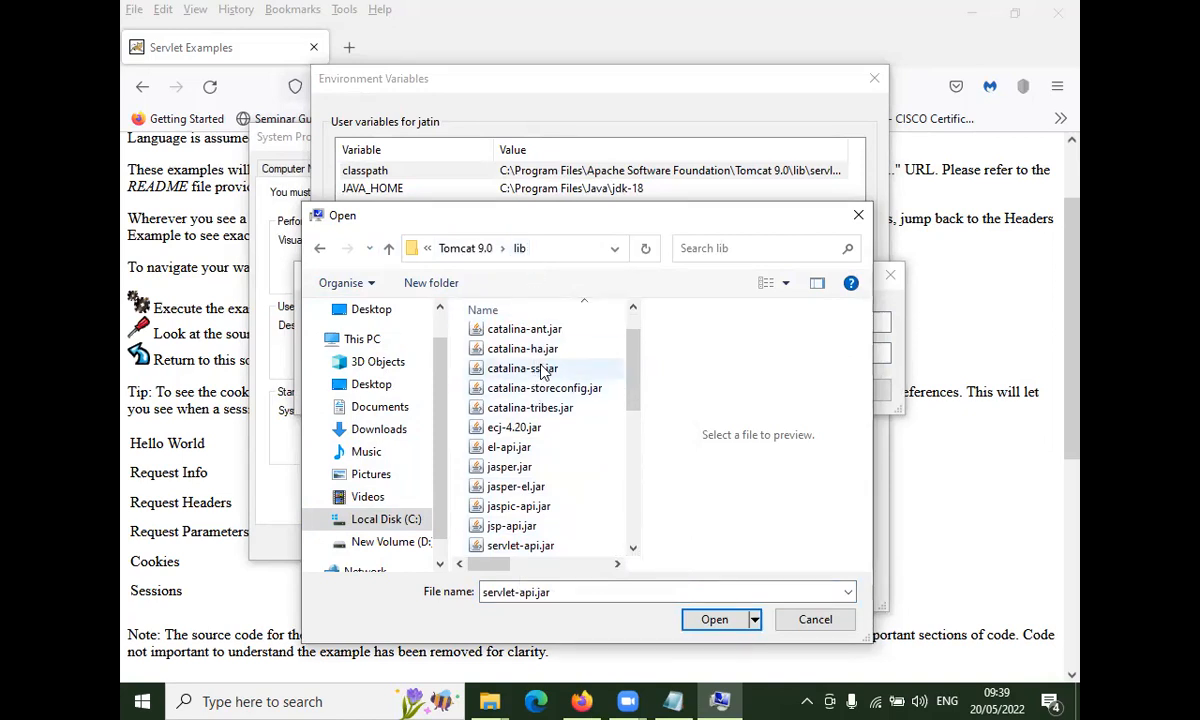
scroll(543, 372, "down", 1)
scroll(535, 441, "up", 2)
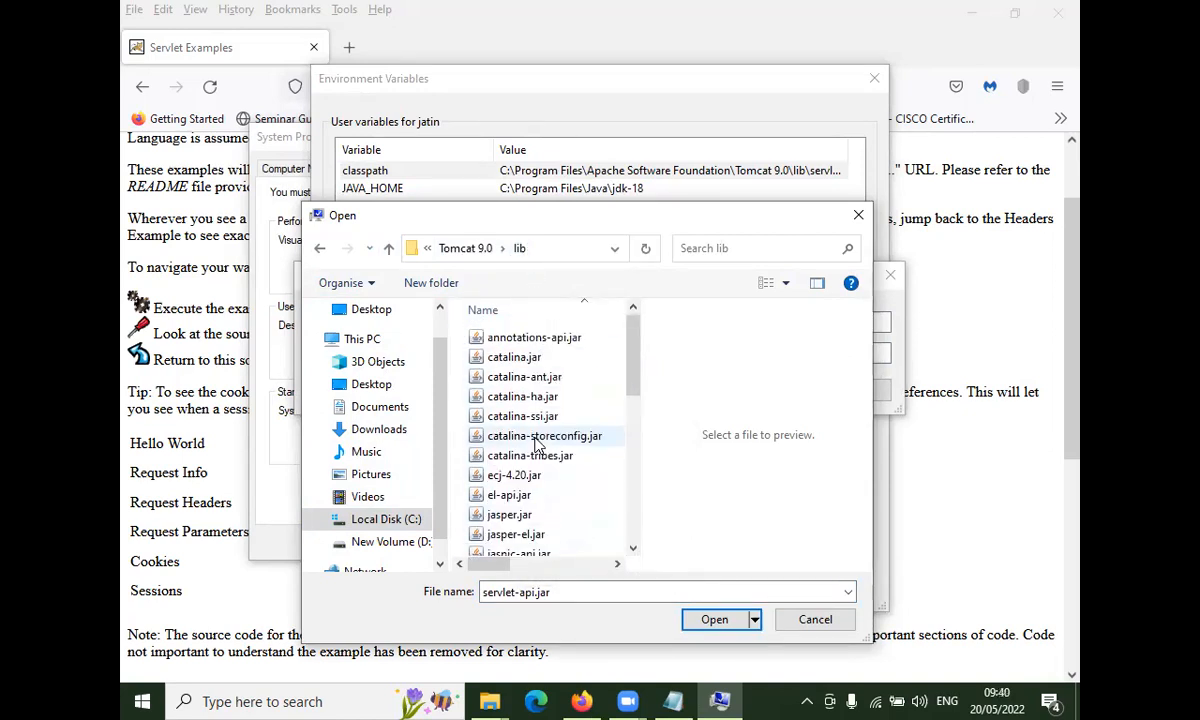
scroll(535, 447, "down", 7)
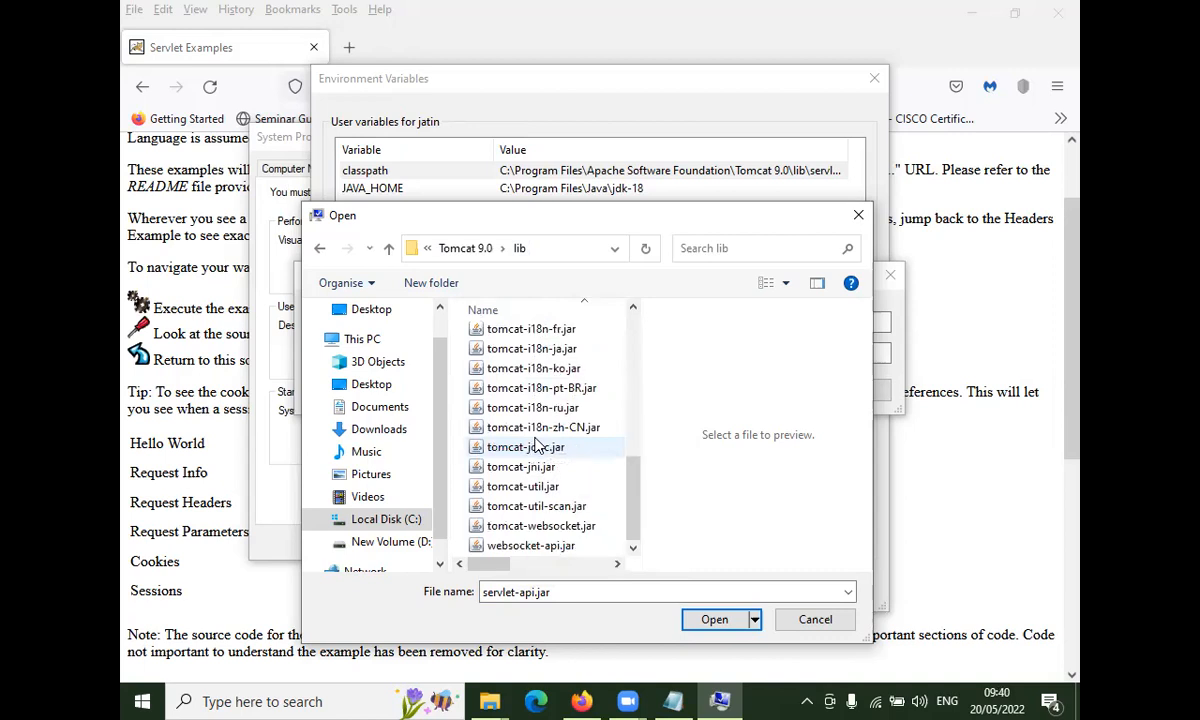
scroll(535, 447, "up", 7)
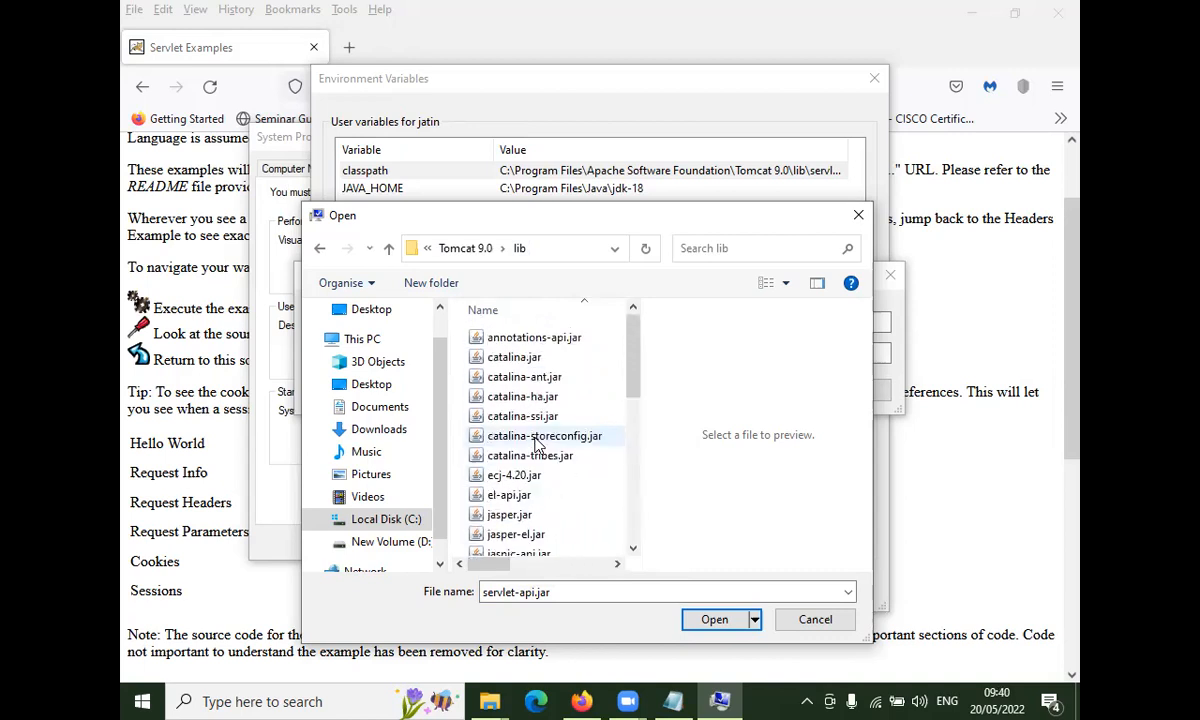
double_click(569, 600)
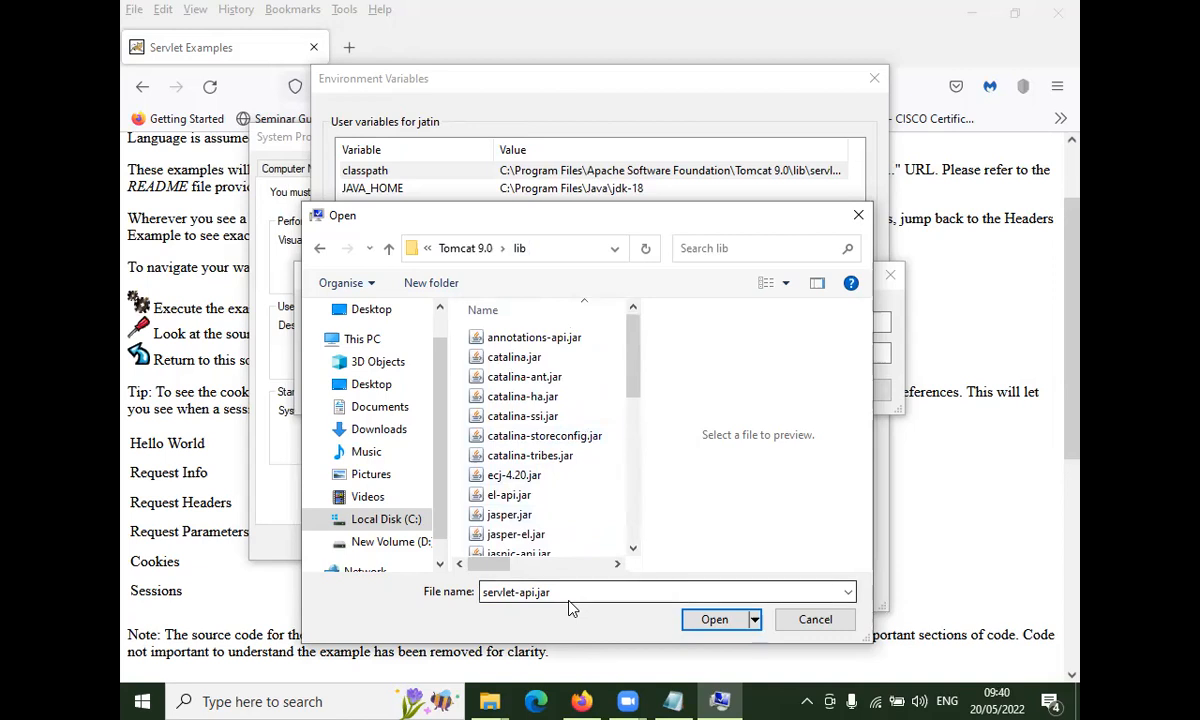
left_click(716, 620)
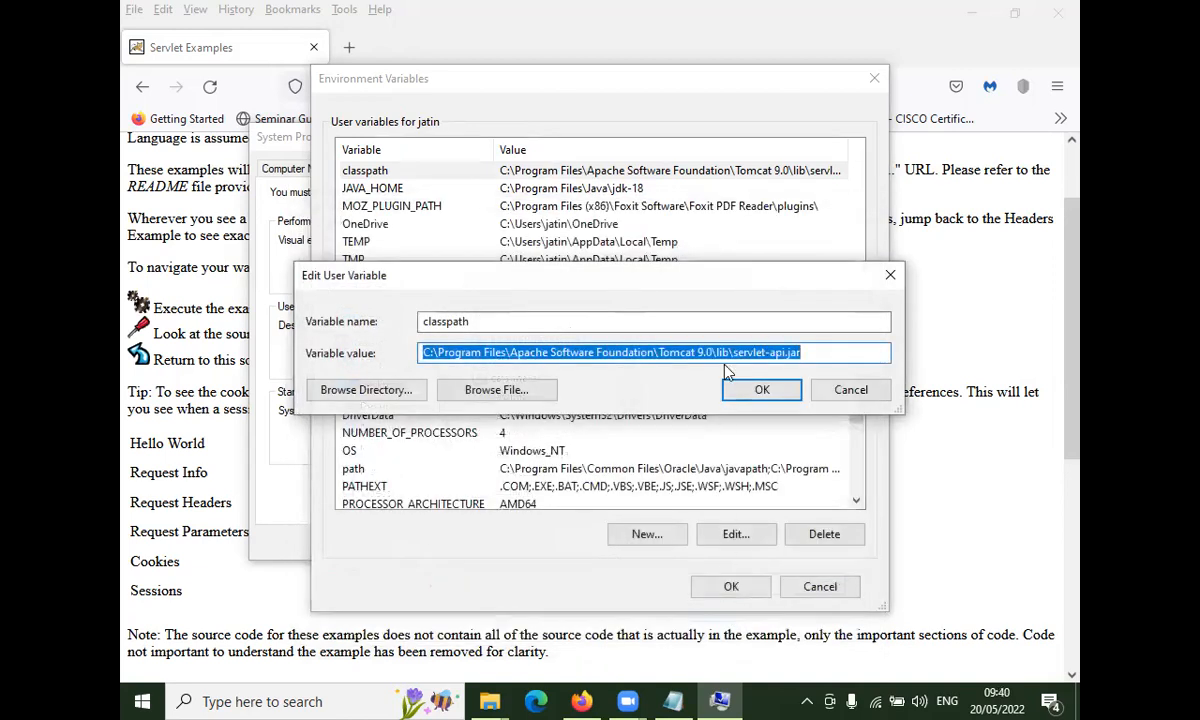
left_click(765, 389)
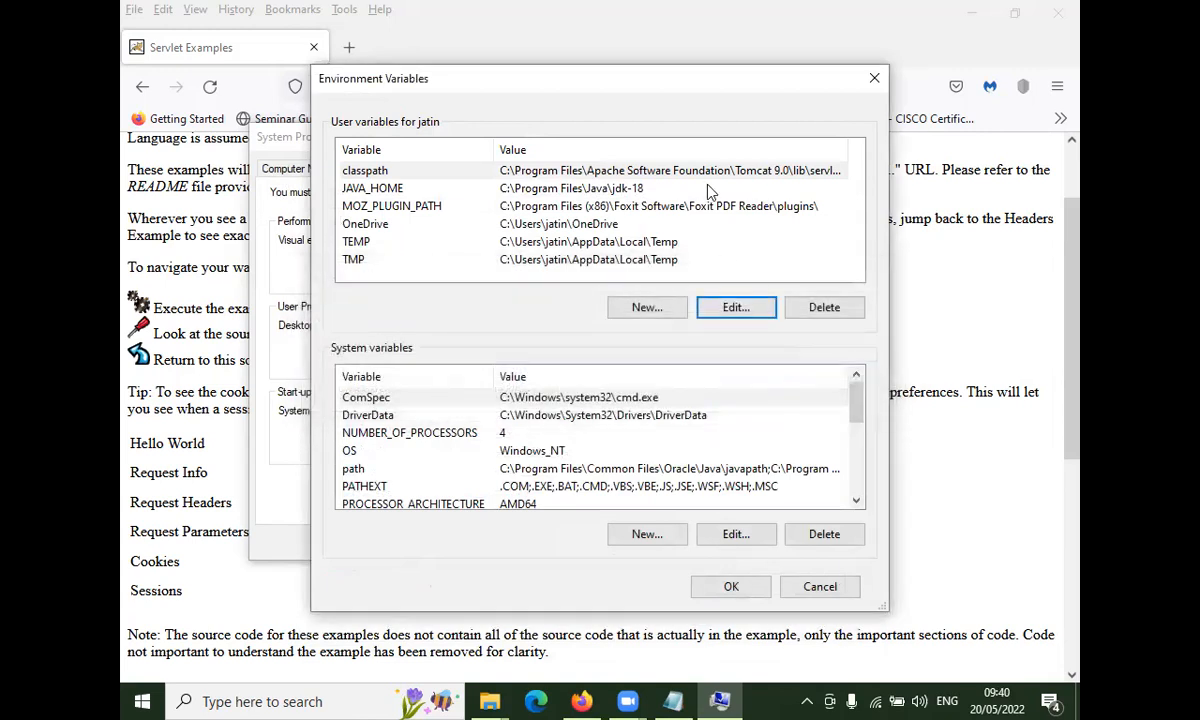
Try to set the JAVA_HOME user variable by browsing to the jdk-18 folder in C:\Program Files\Java
left_click(600, 188)
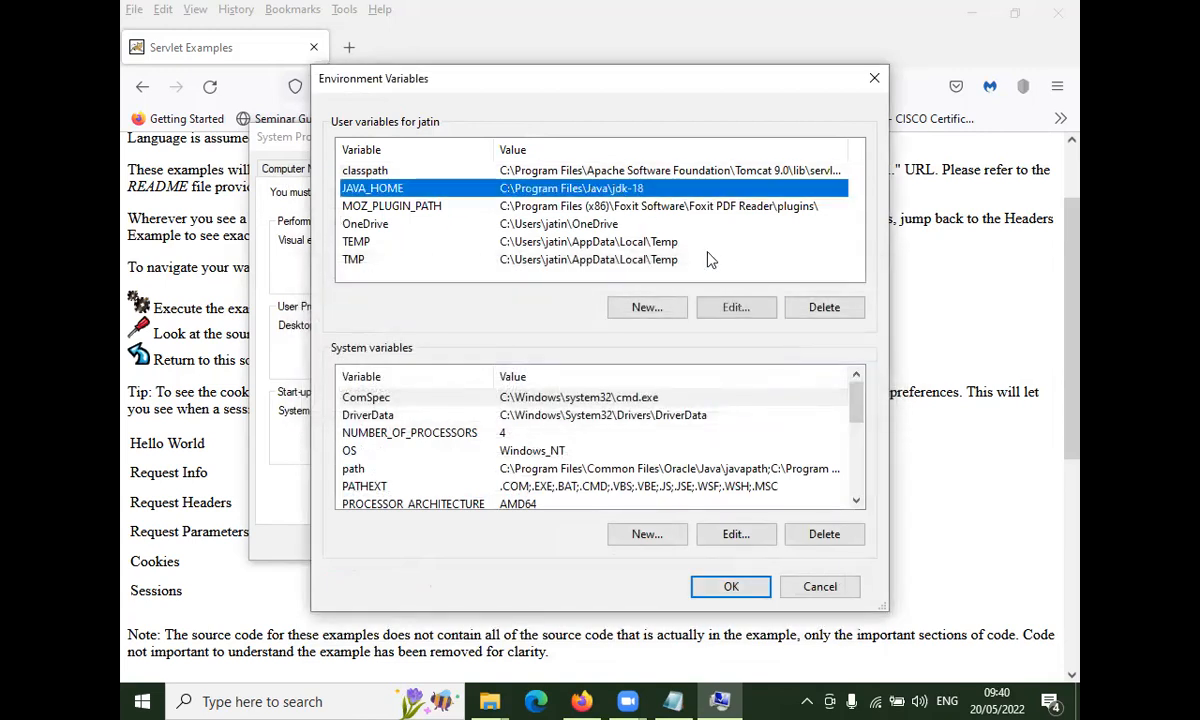
left_click(735, 308)
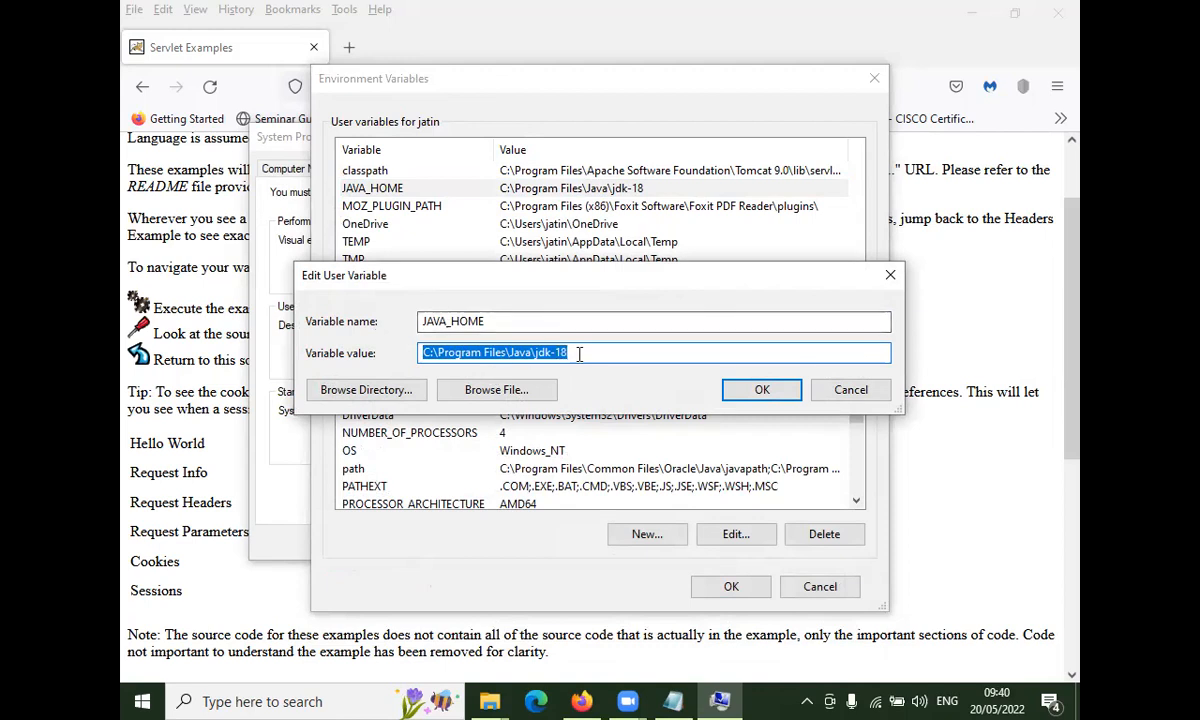
left_click(468, 389)
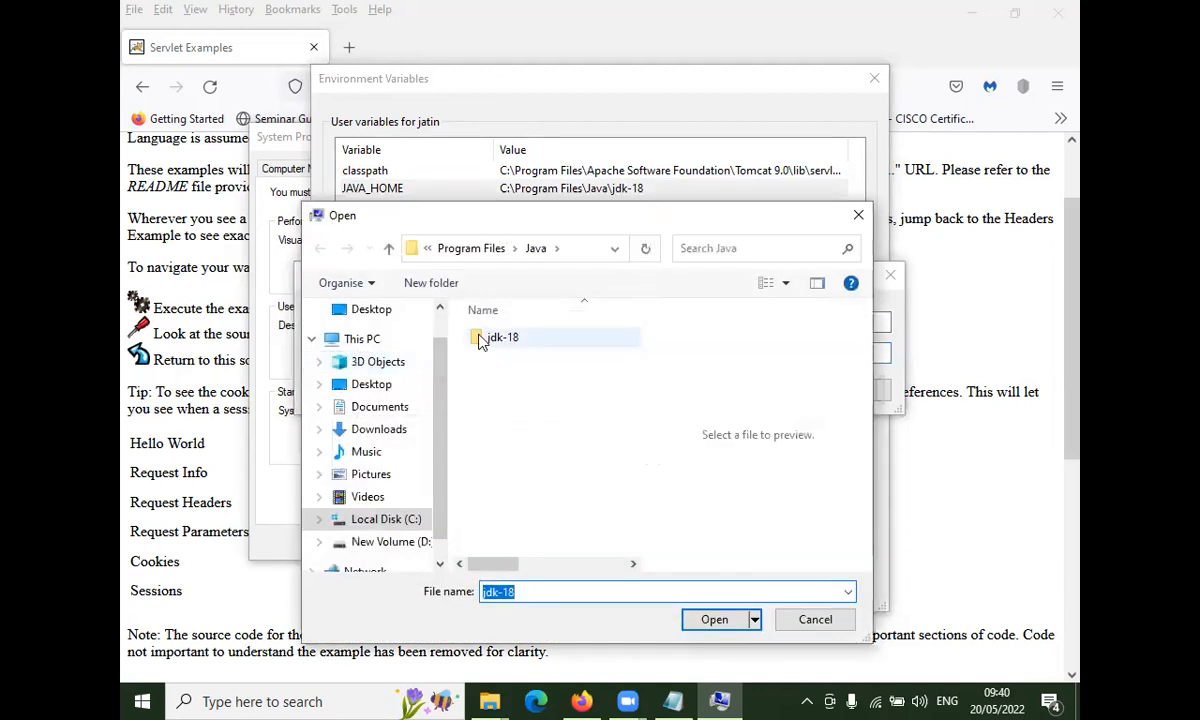
left_click(416, 519)
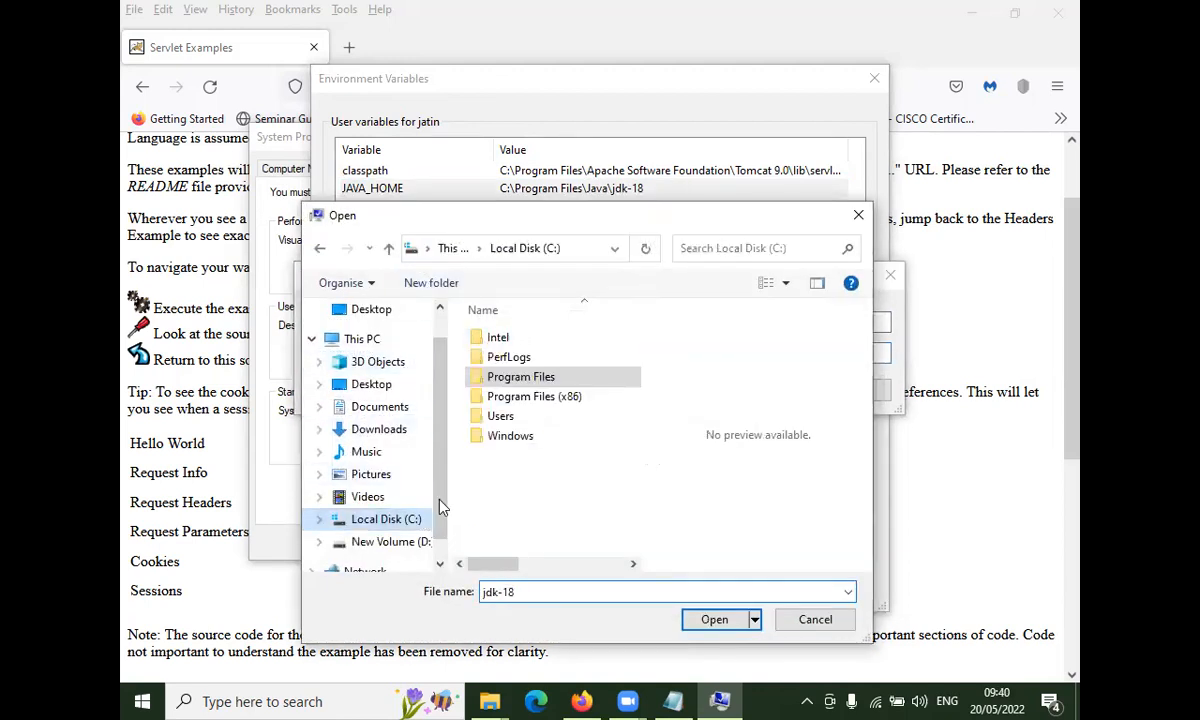
double_click(520, 380)
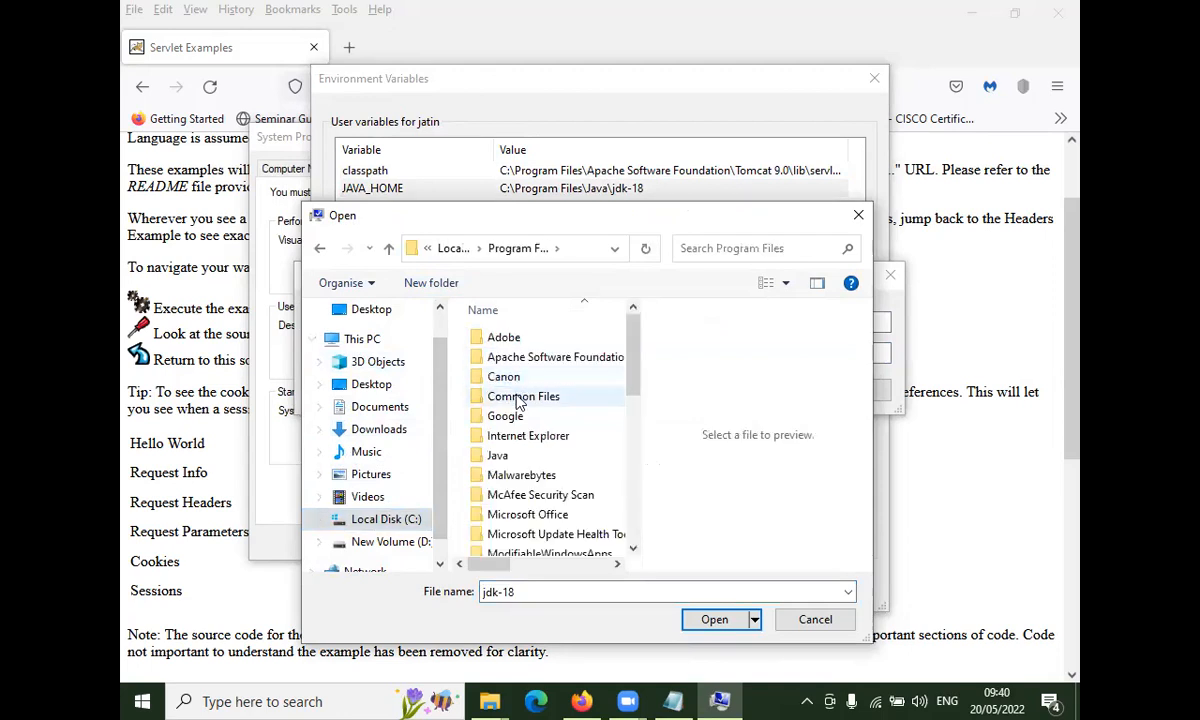
double_click(496, 461)
left_click(518, 342)
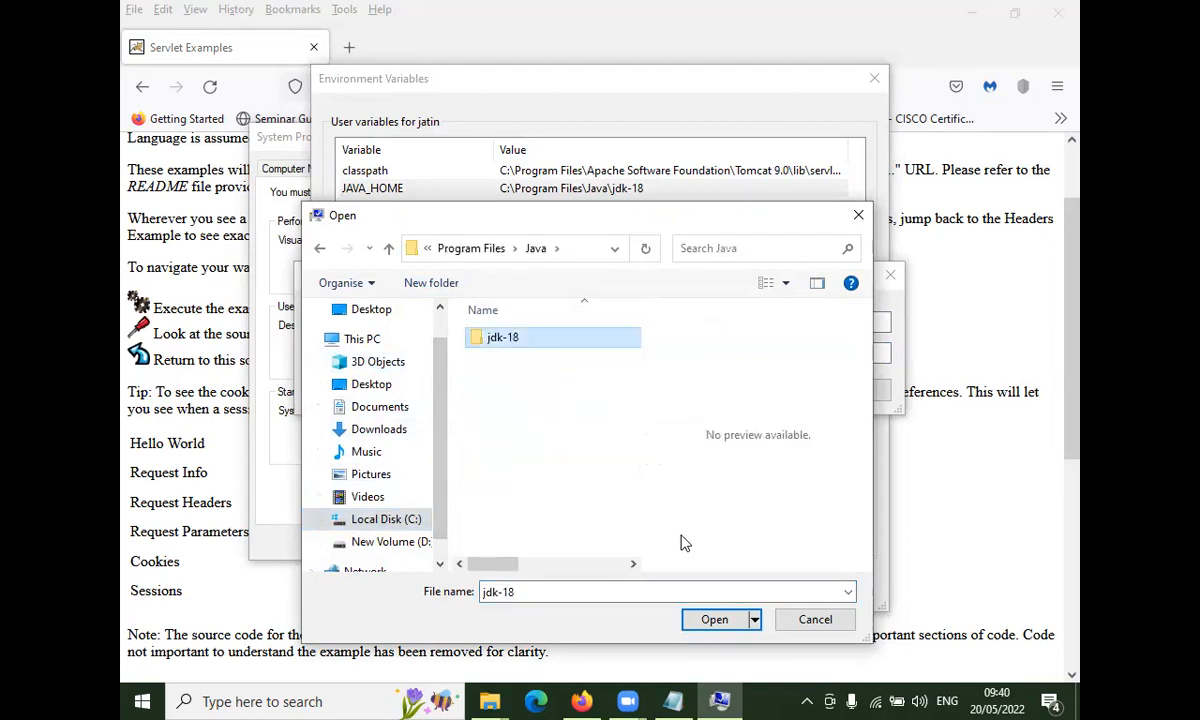
left_click(716, 622)
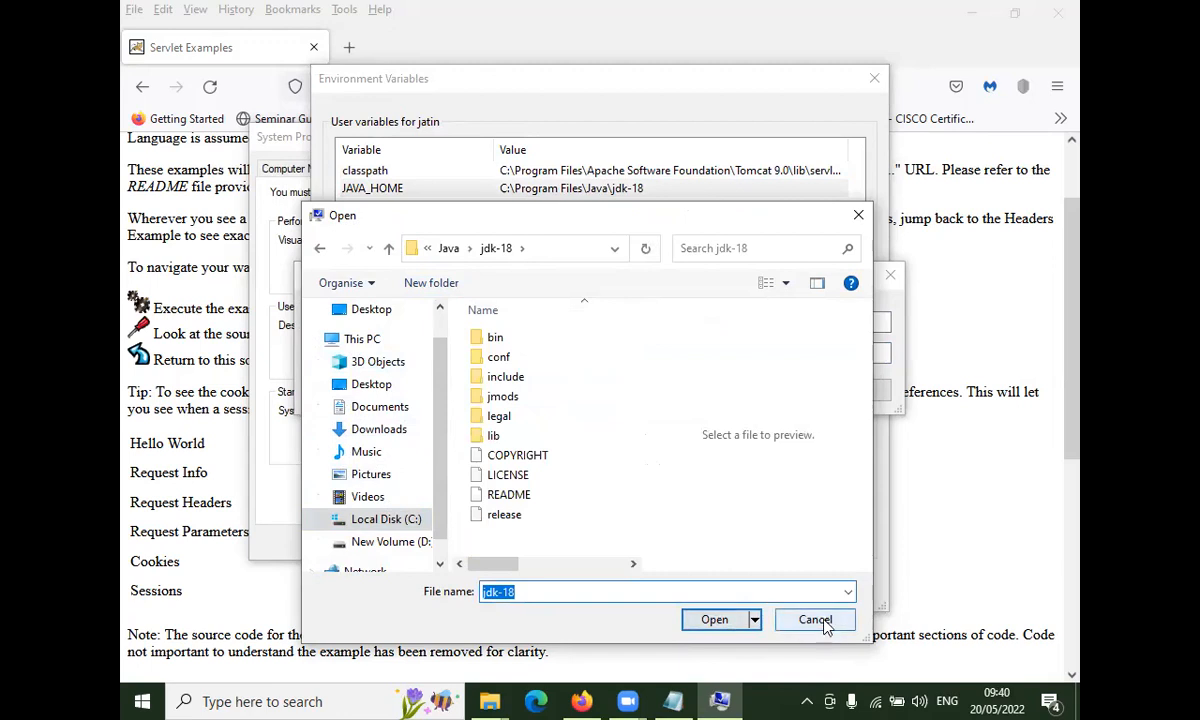
left_click(718, 621)
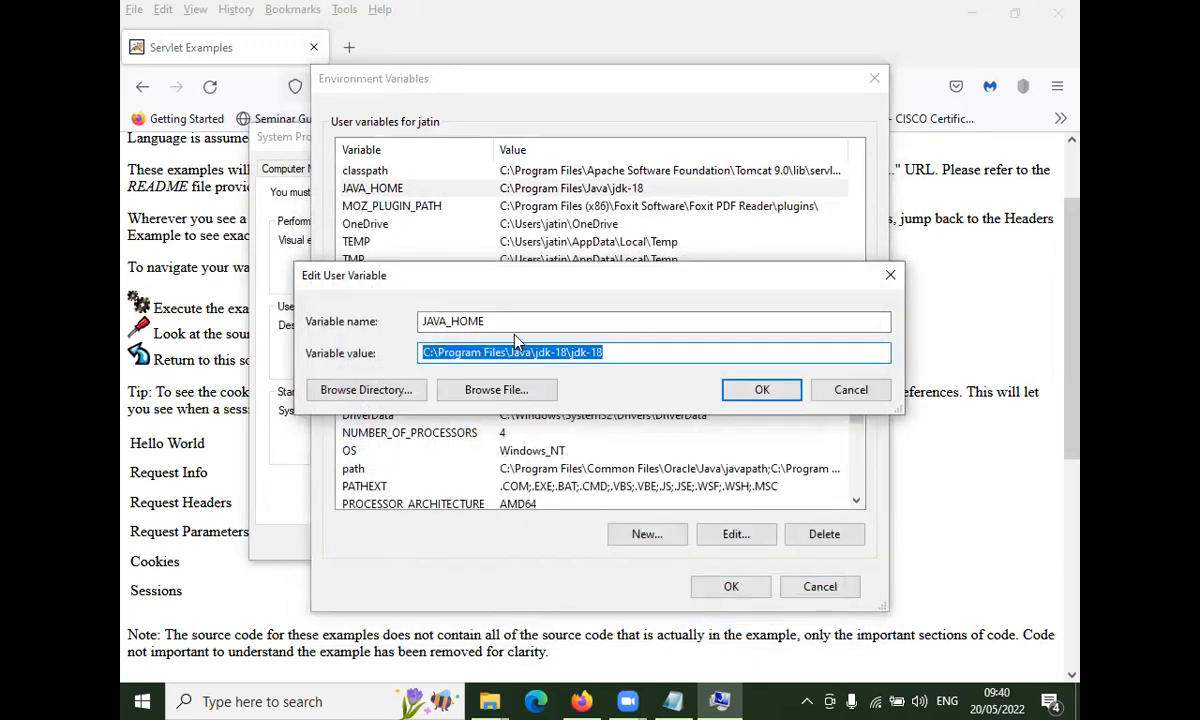
left_click(752, 395)
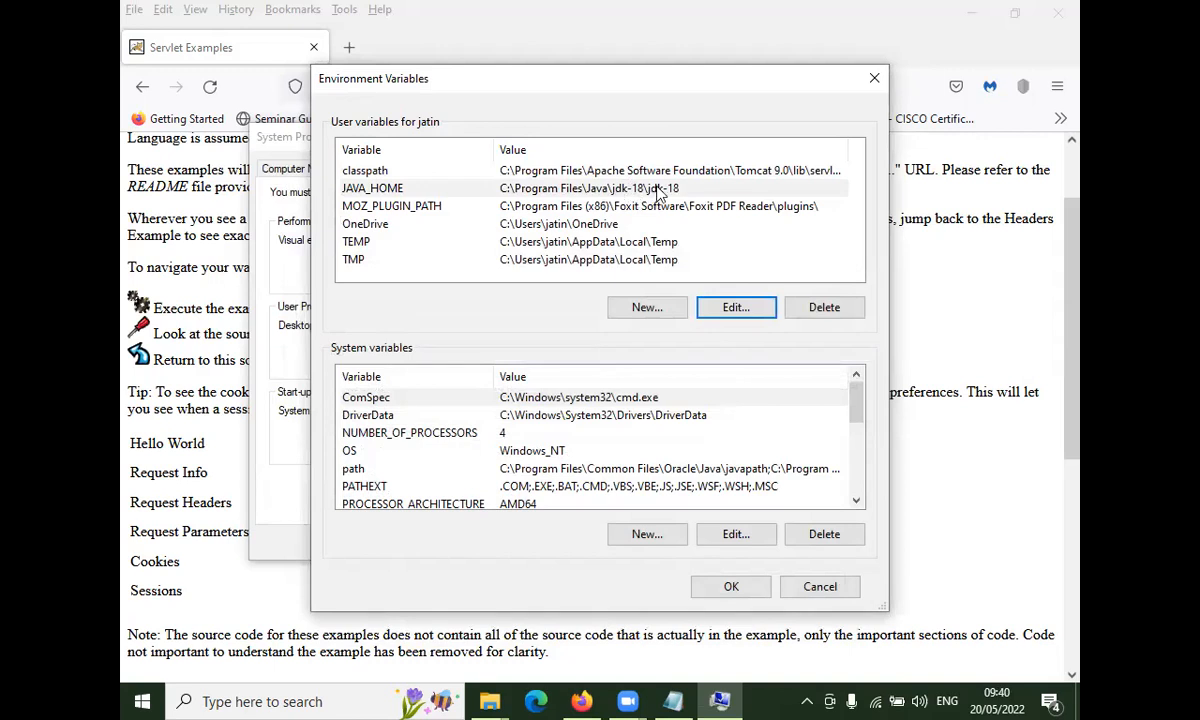
Correct the value of the JAVA_HOME user variable to C:\Program Files\Java\jdk-18
left_click(730, 307)
left_click(492, 390)
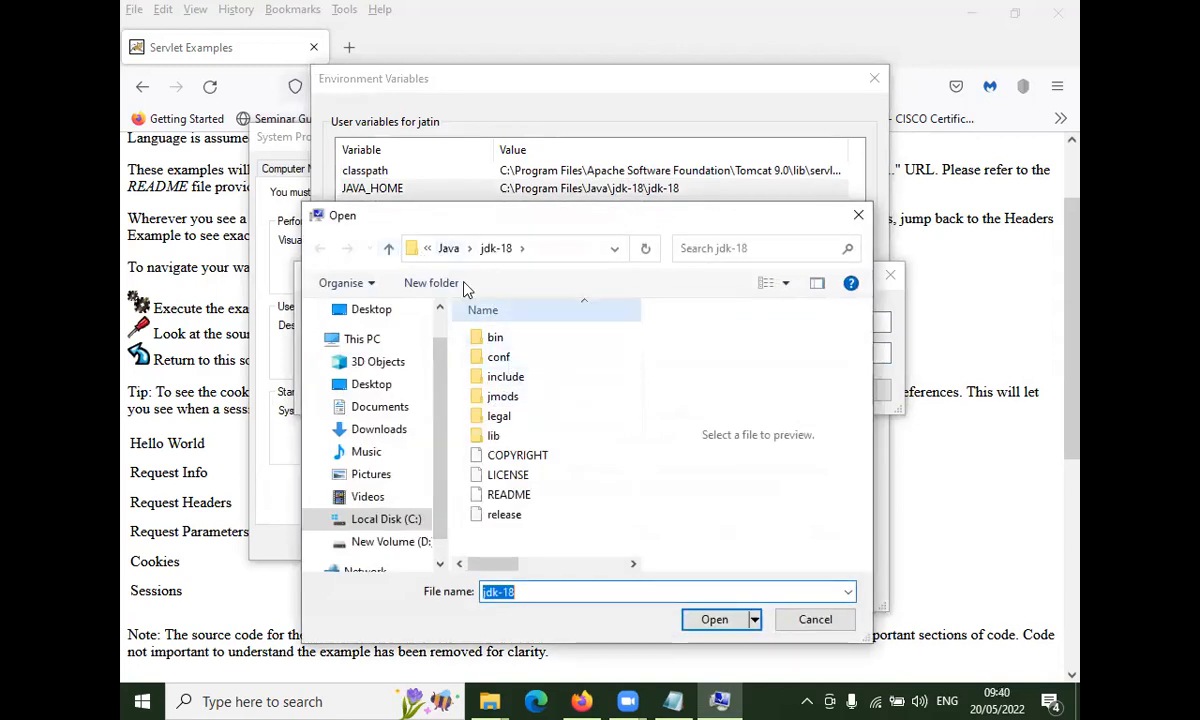
left_click(389, 248)
left_click(513, 337)
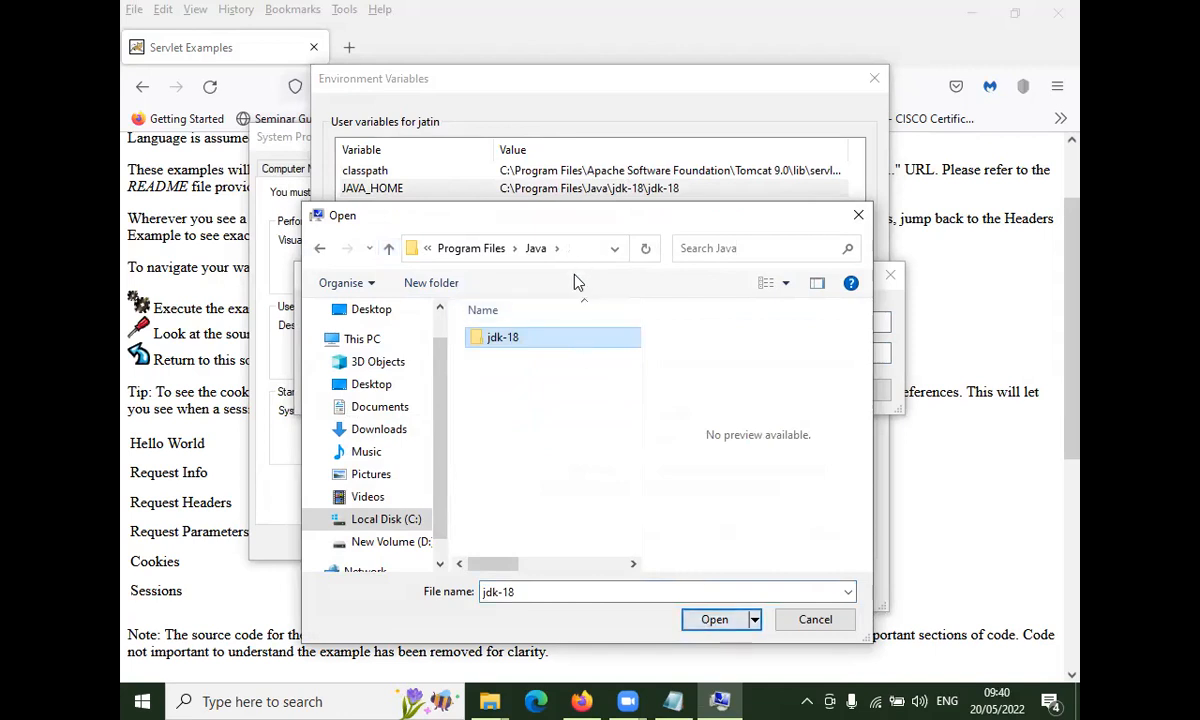
double_click(557, 343)
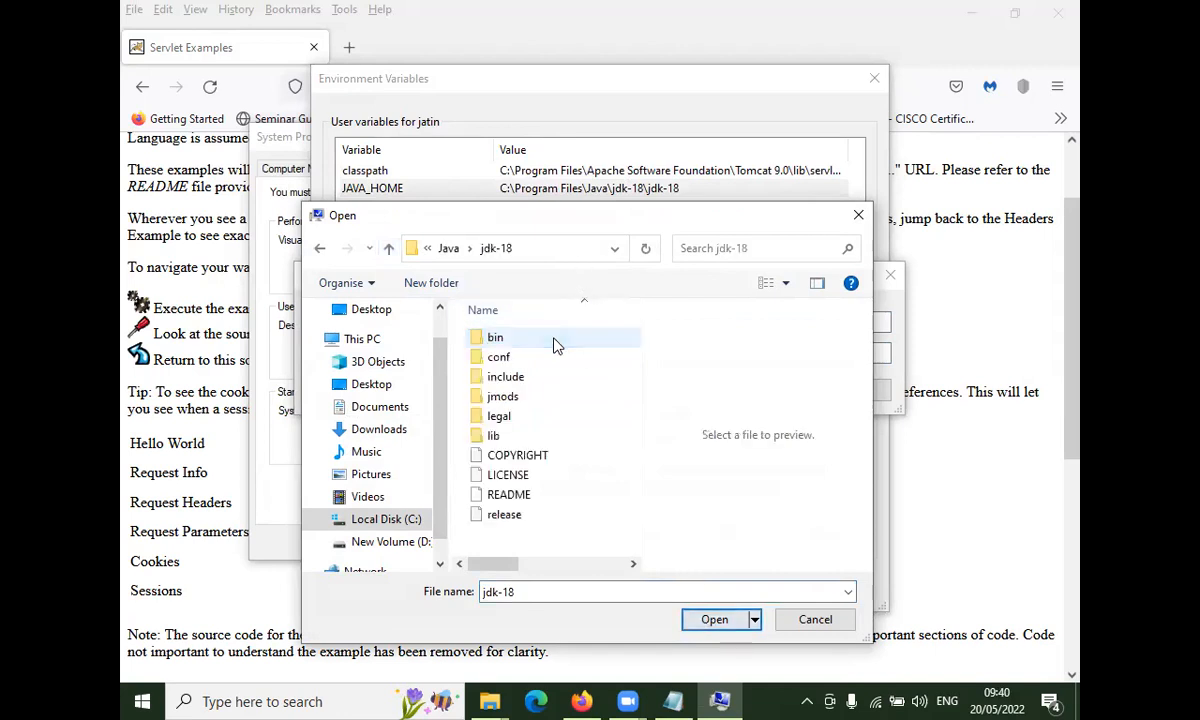
left_click(716, 620)
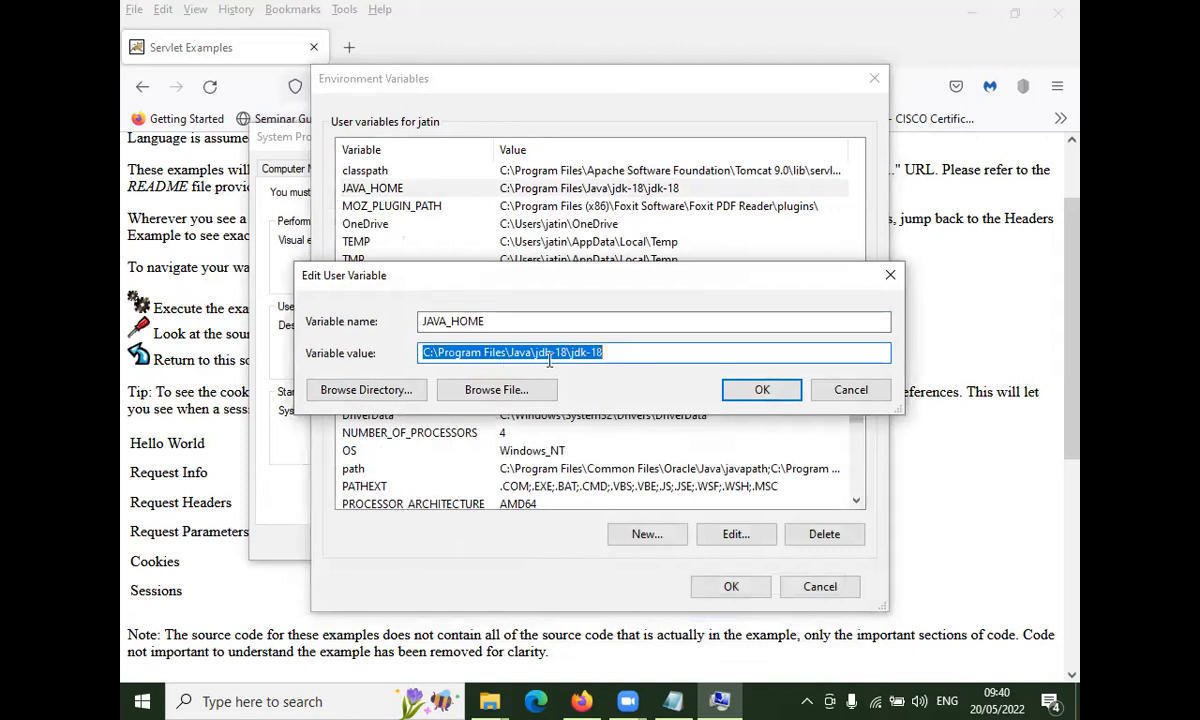
left_click(622, 354)
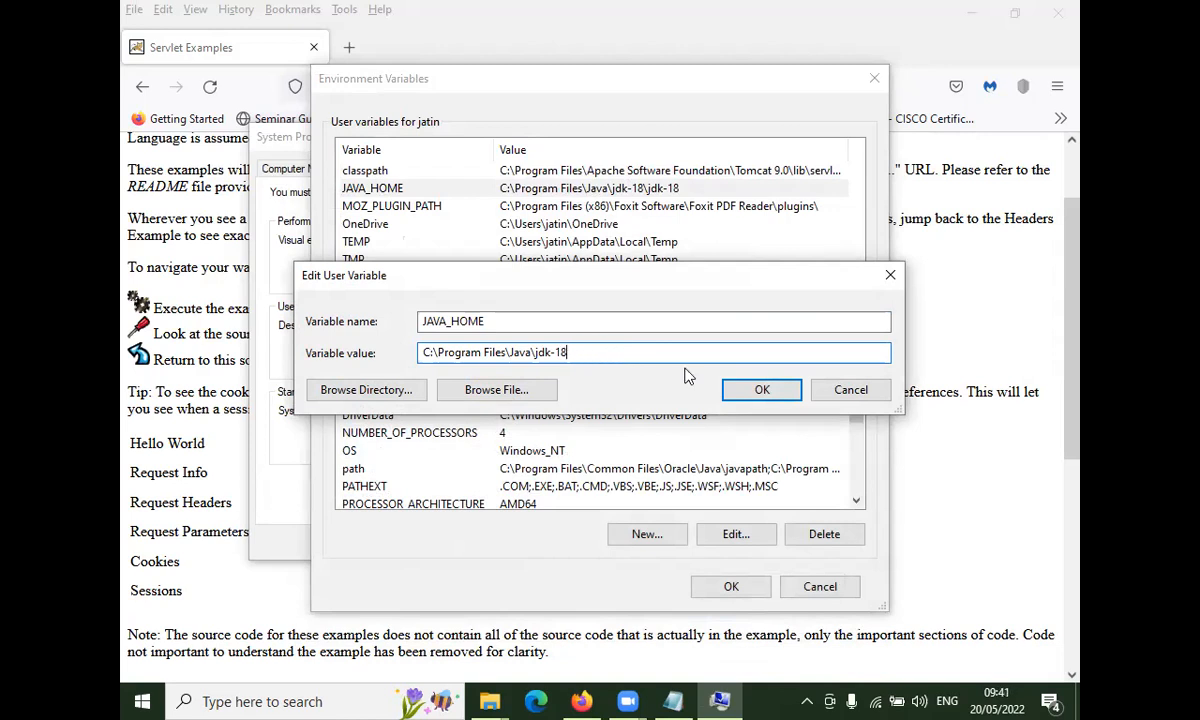
left_click(760, 390)
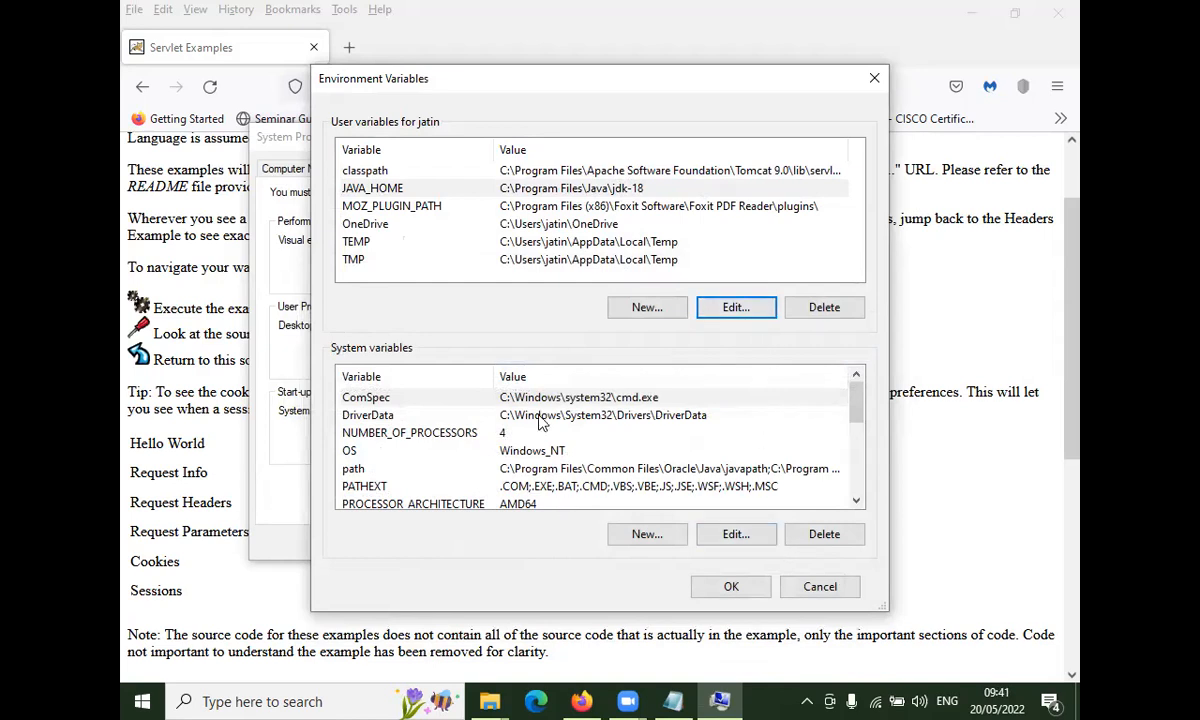
Check the entries of the system variable path, then save the environment variables and close the System Properties
left_click(615, 468)
scroll(650, 465, "down", 5)
scroll(673, 466, "up", 4)
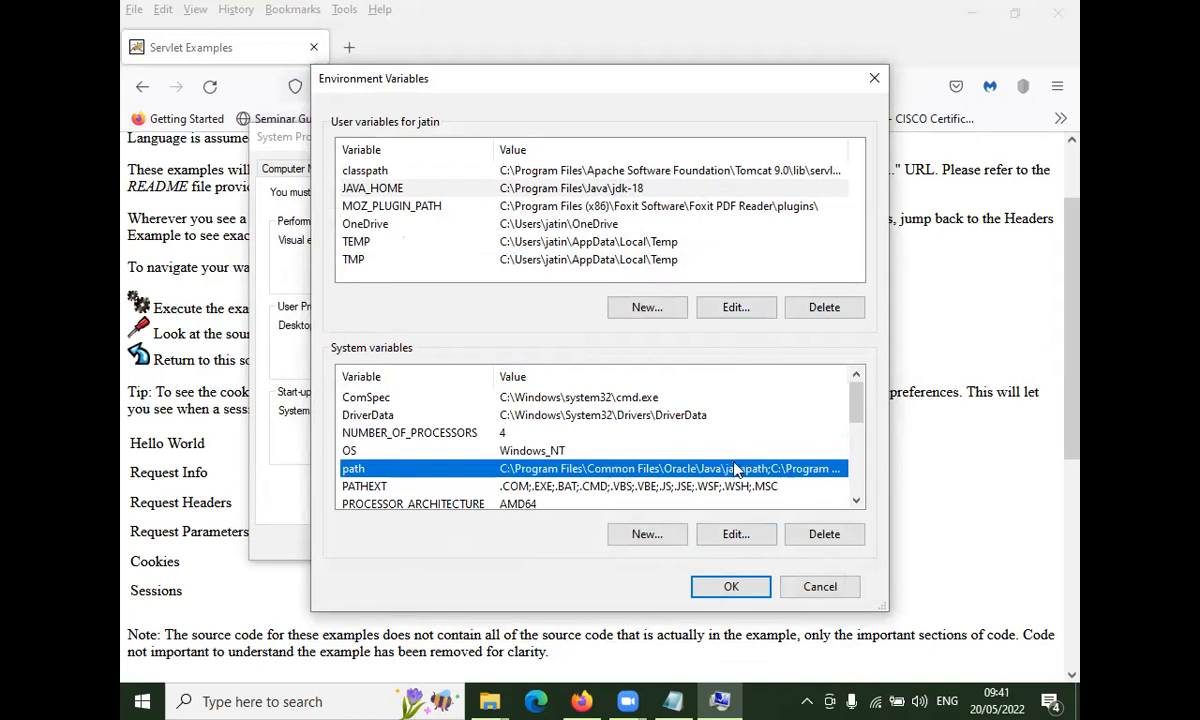
left_click(736, 533)
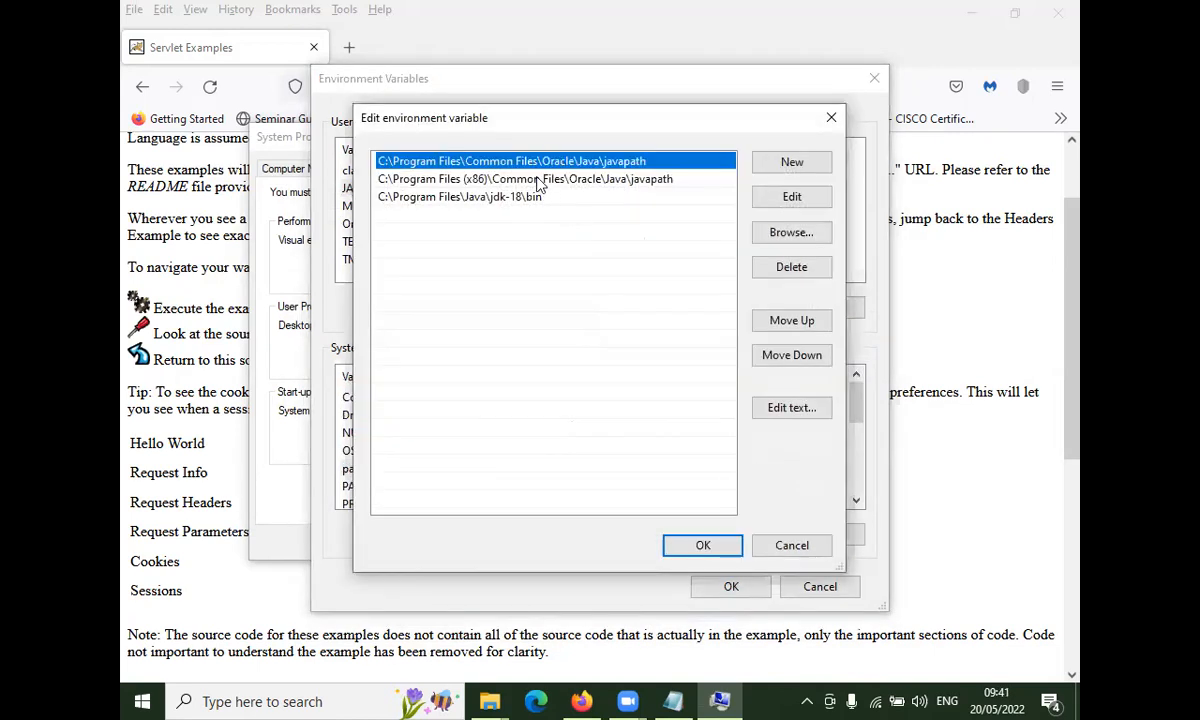
left_click(703, 545)
left_click(725, 586)
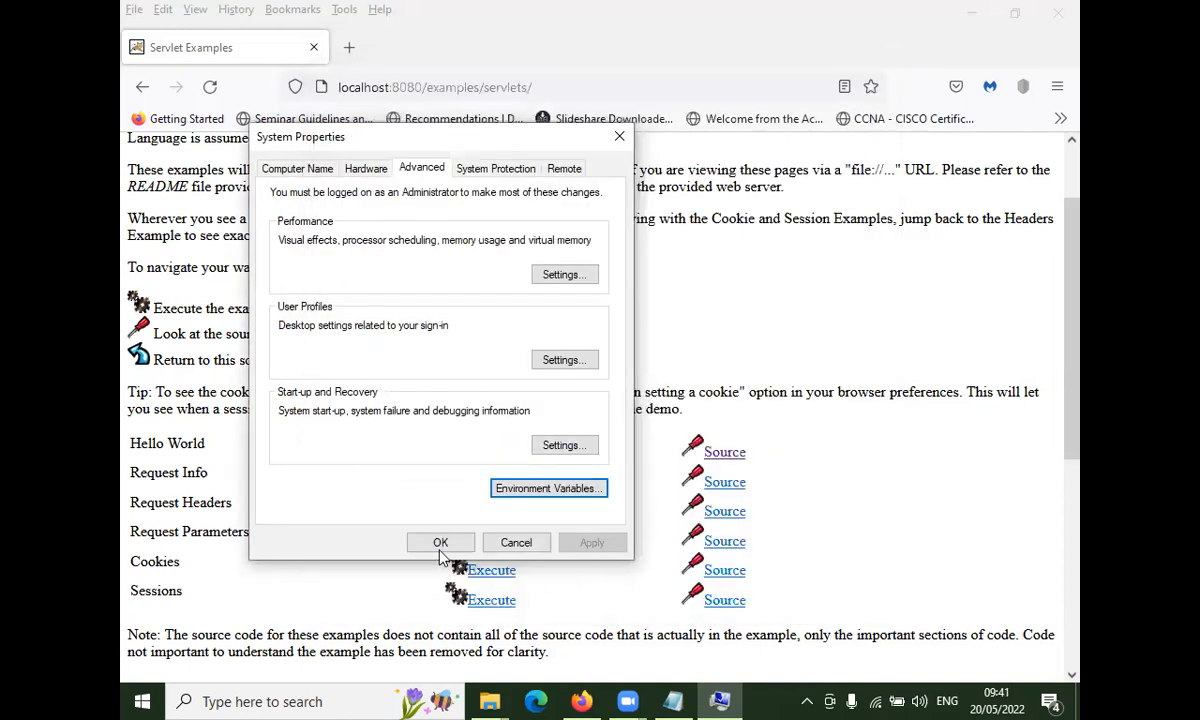
left_click(440, 545)
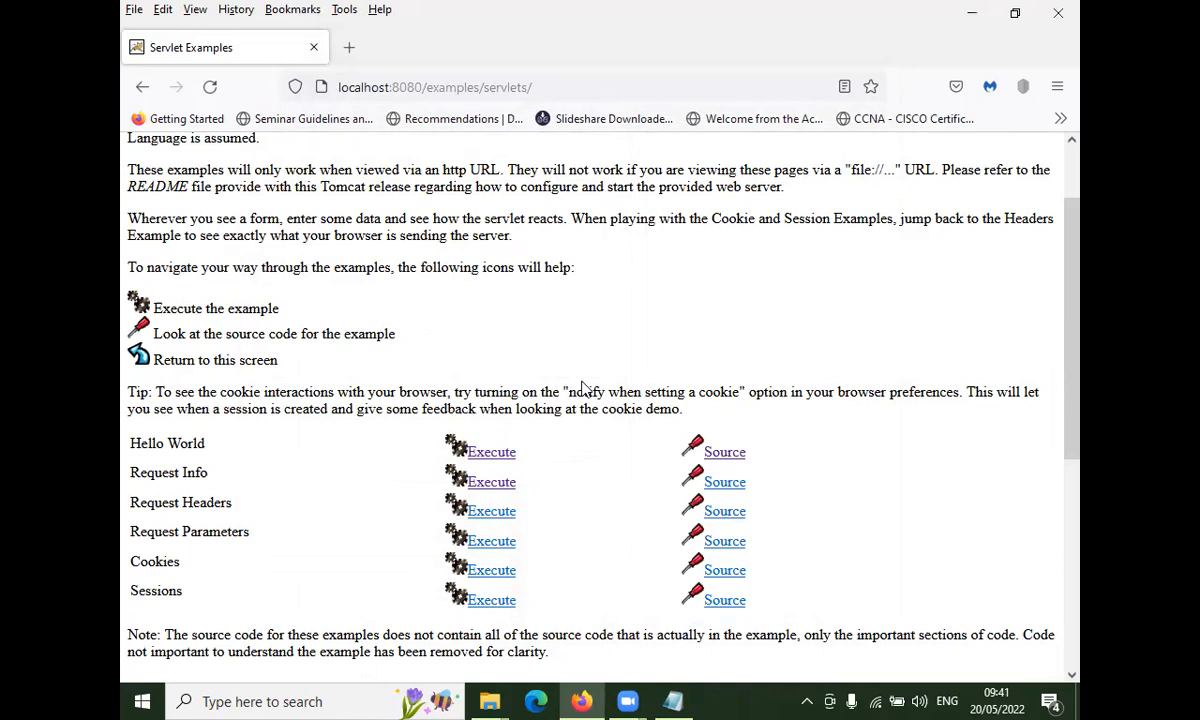
View the source code of the Request Info servlet example, then return to the examples list and execute it
left_click(724, 483)
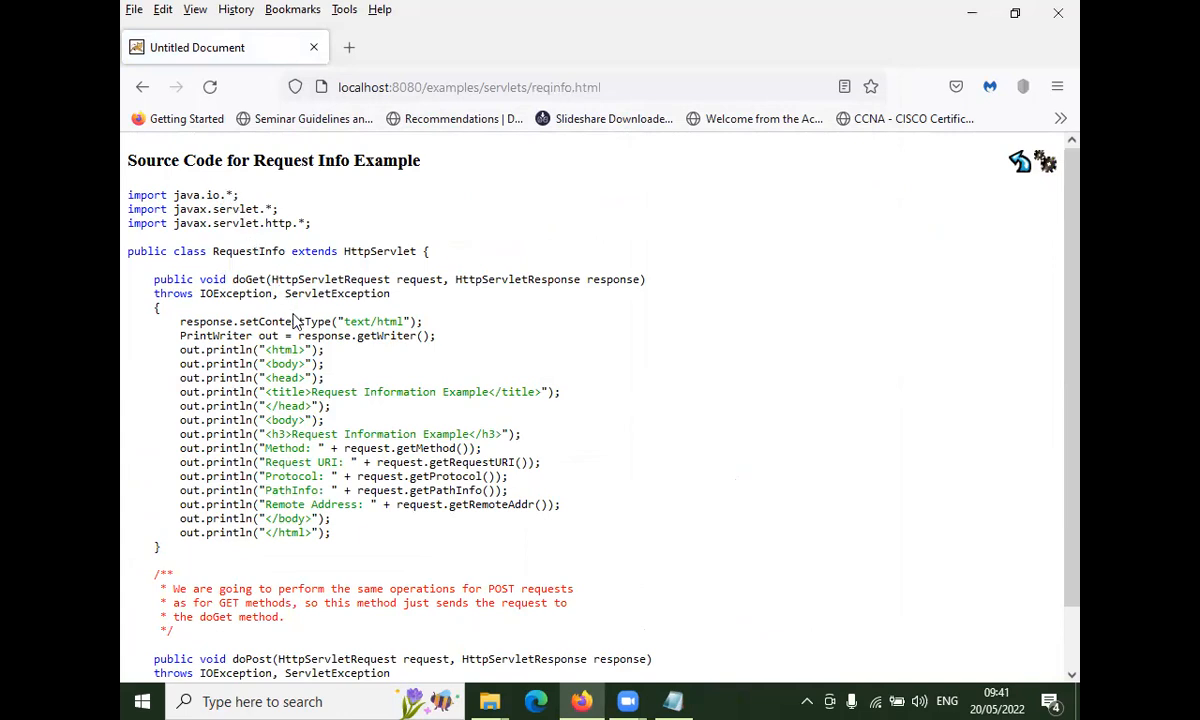
scroll(383, 554, "down", 1)
scroll(418, 528, "up", 1)
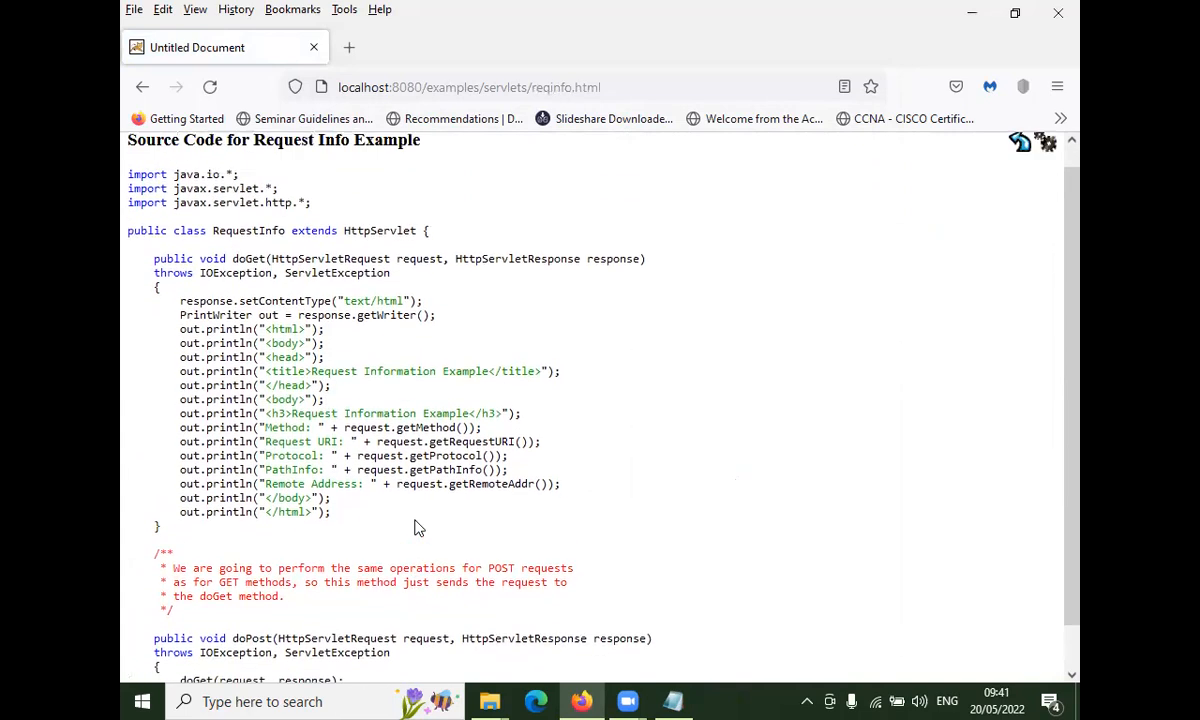
scroll(418, 528, "up", 1)
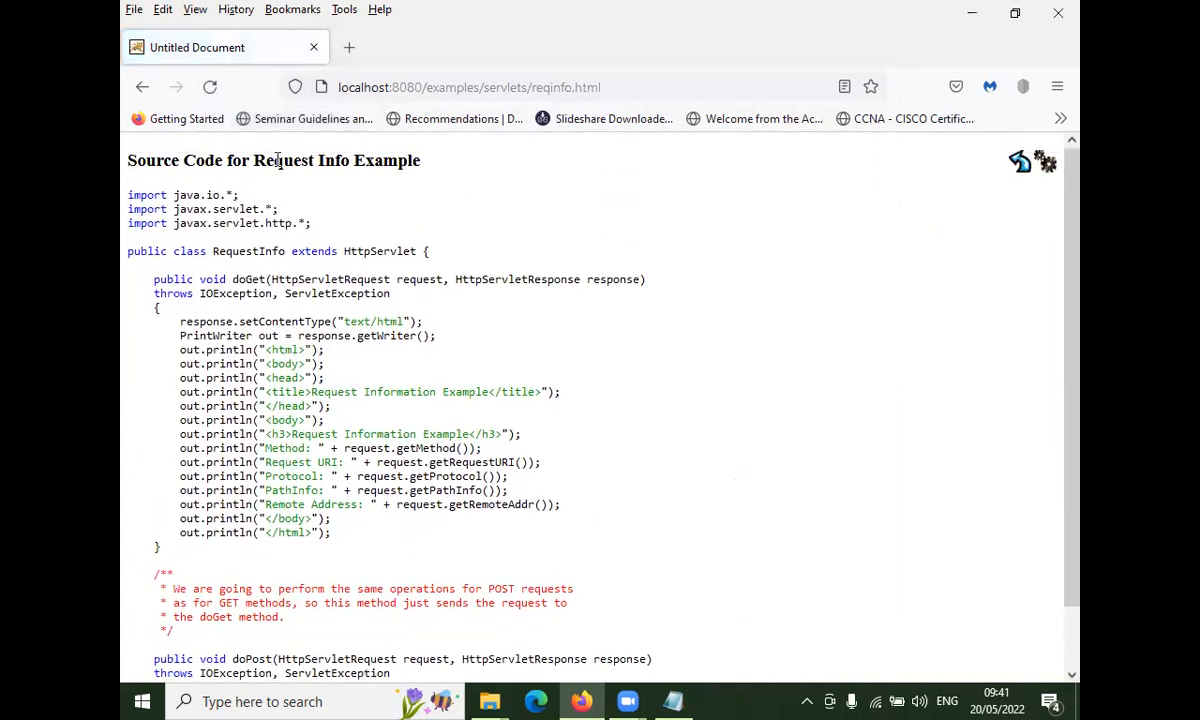
left_click(142, 87)
left_click(490, 488)
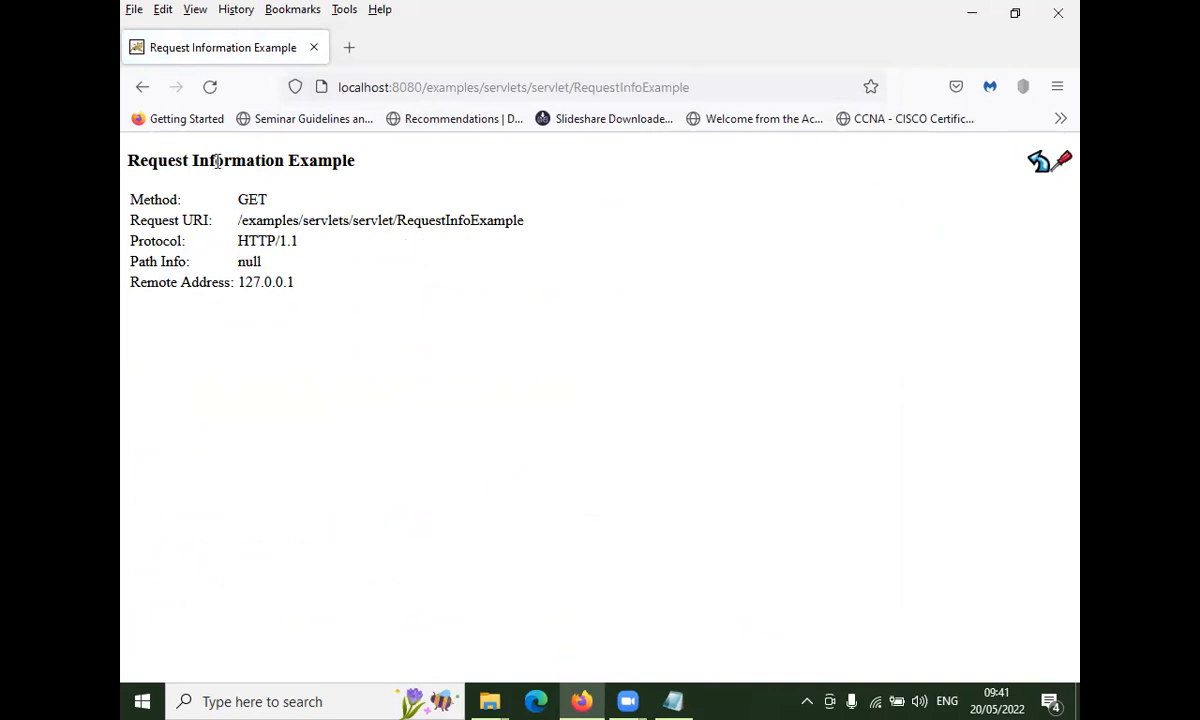
Execute the Hello World servlet example, view its source code and execute it again from the examples list
left_click(142, 87)
left_click(507, 449)
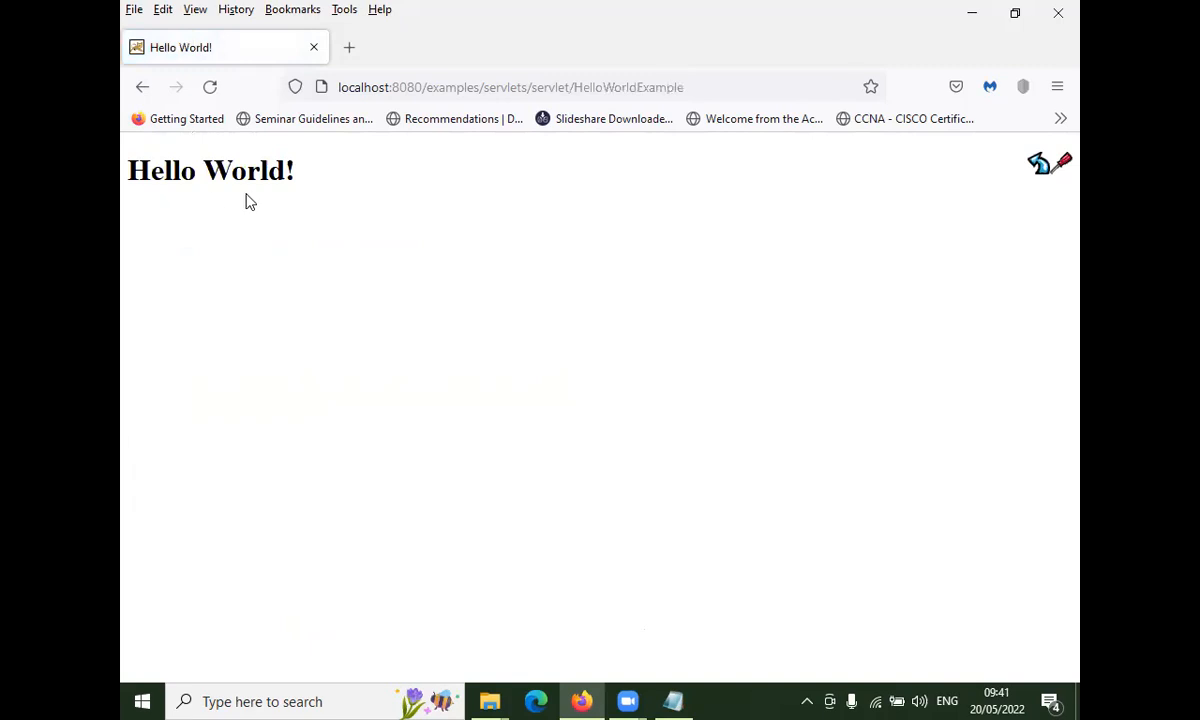
left_click(142, 87)
left_click(718, 455)
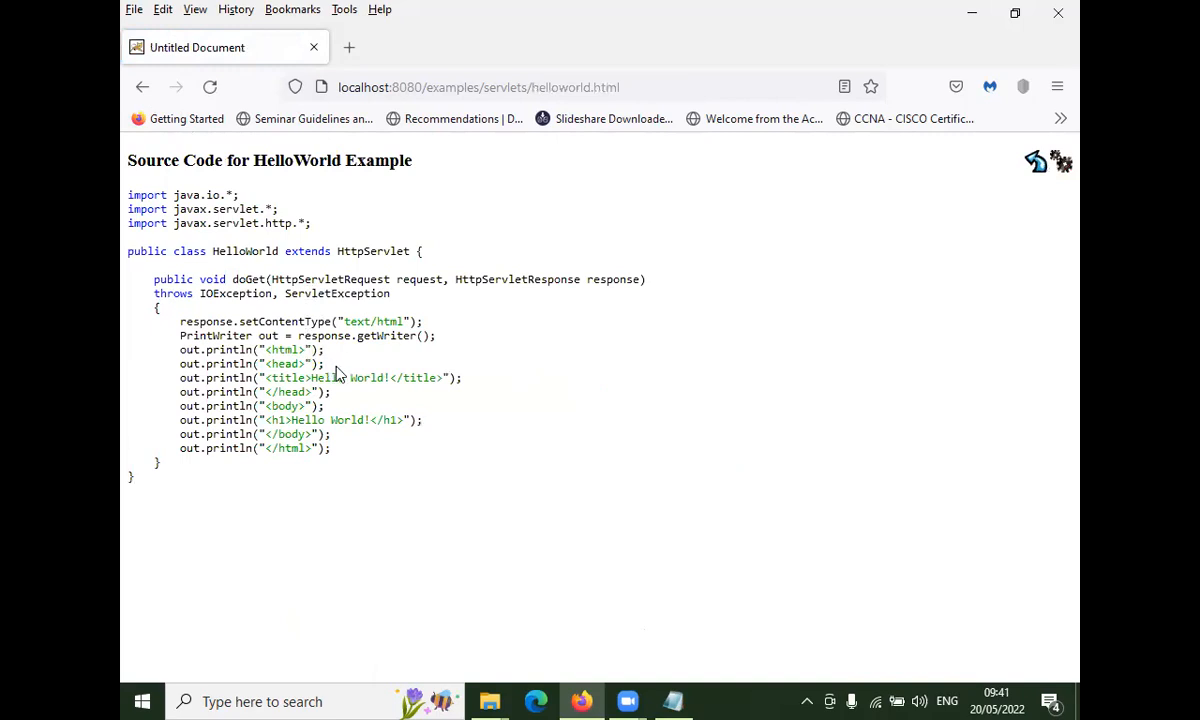
left_click(140, 87)
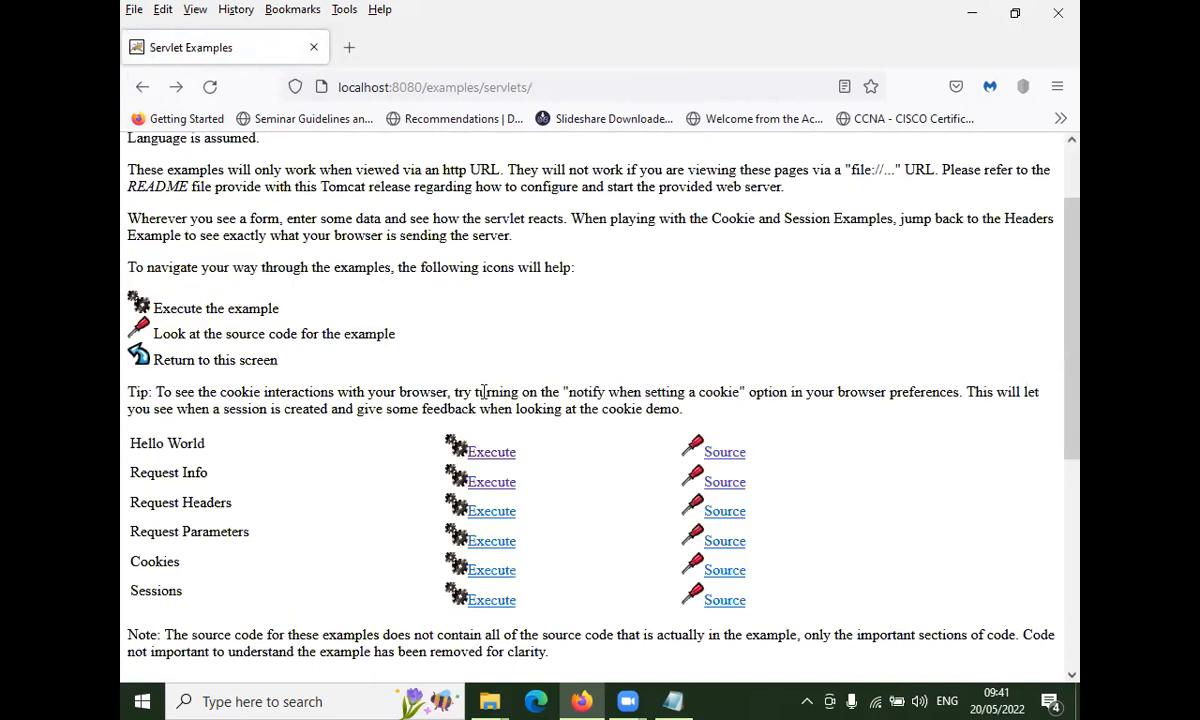
left_click(494, 454)
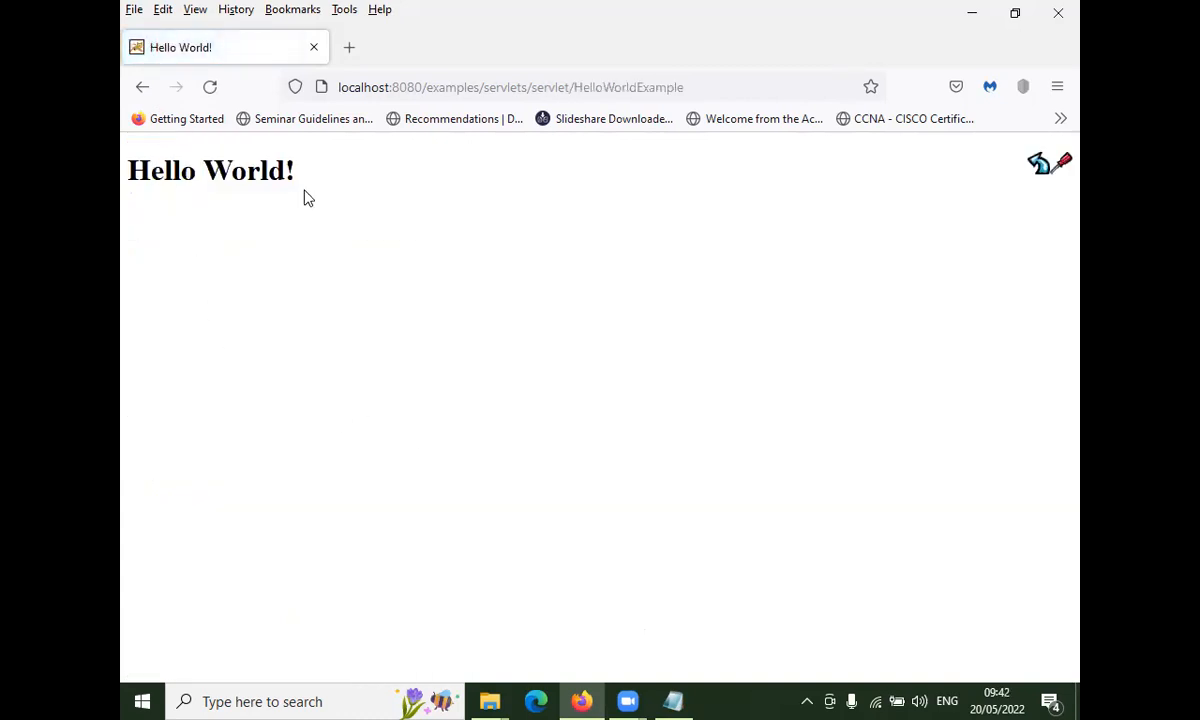